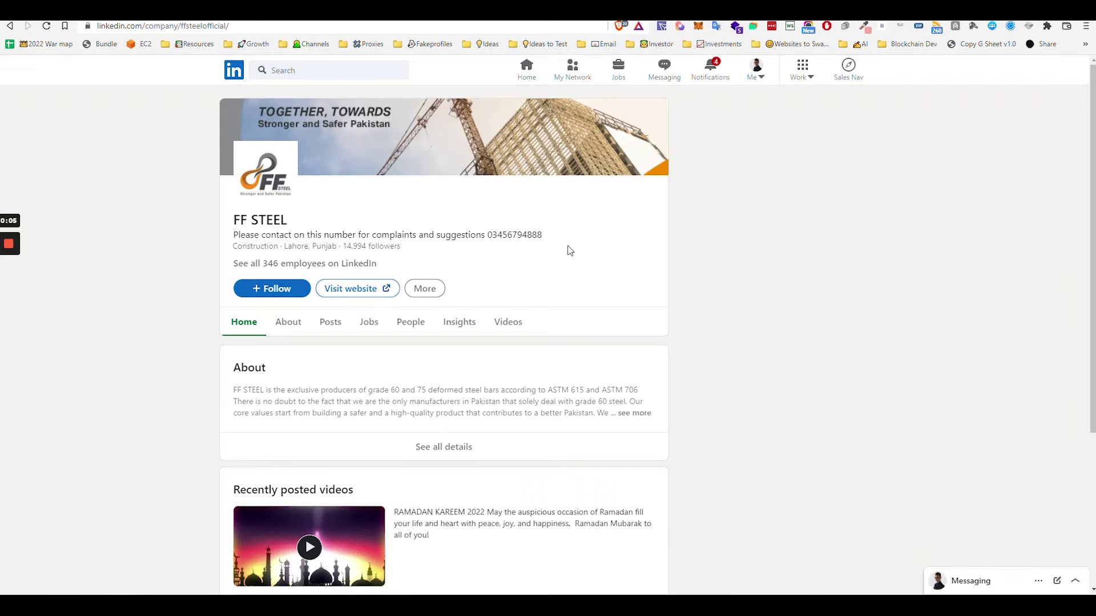
Create a new single-page Bardeen scraper template and clear its default name.
{"action": "key", "text": "alt+b"}
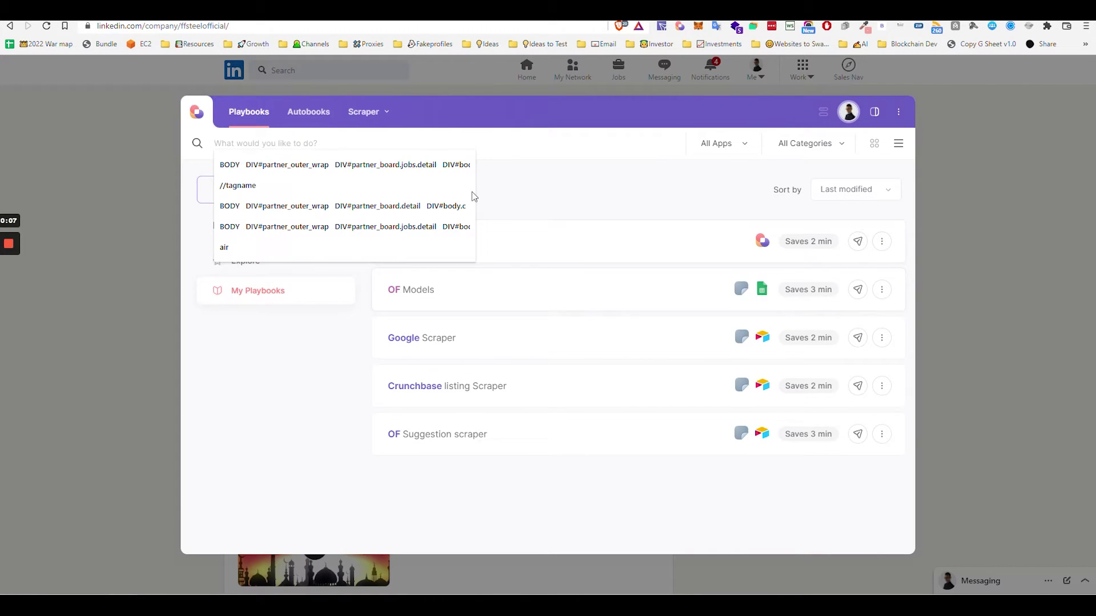
{"action": "left_click", "coordinate": [374, 114]}
{"action": "left_click", "coordinate": [392, 168]}
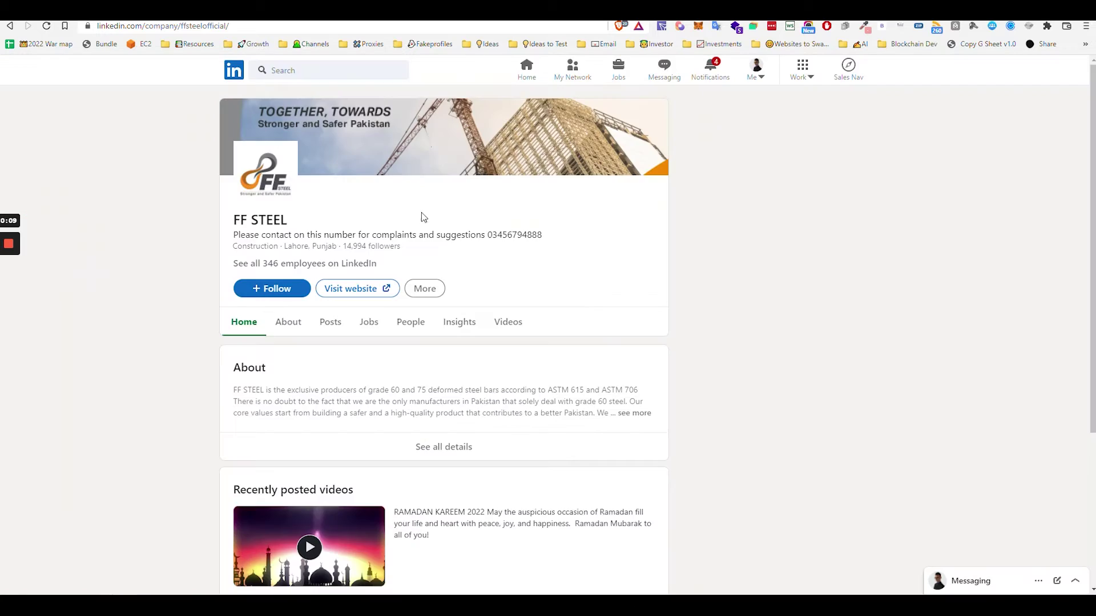
{"action": "left_click", "coordinate": [413, 333]}
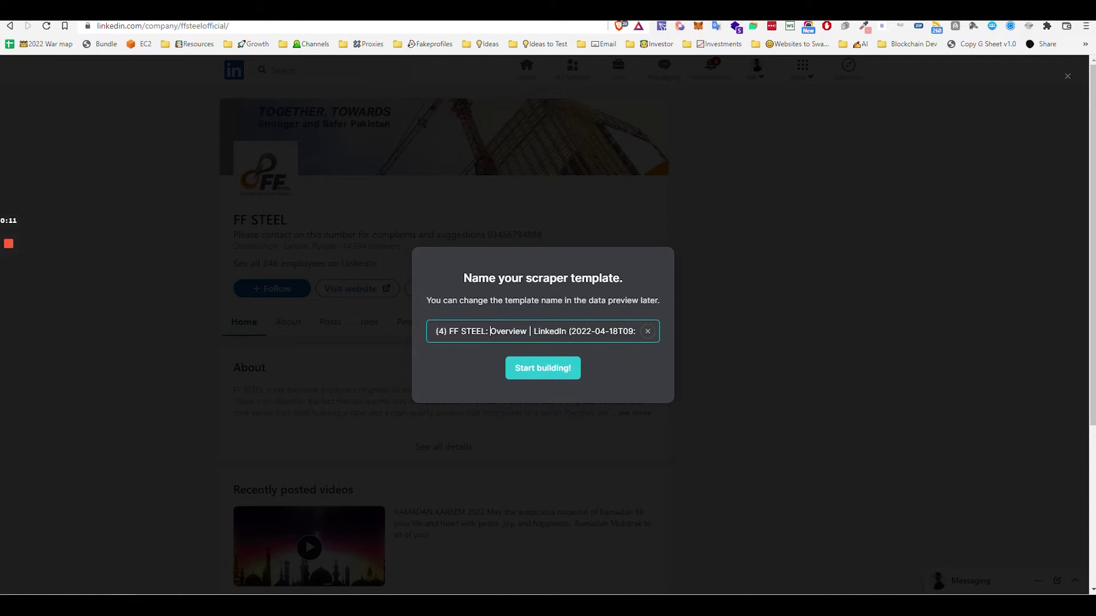
{"action": "key", "text": "ctrl+a"}
{"action": "key", "text": "BackSpace"}
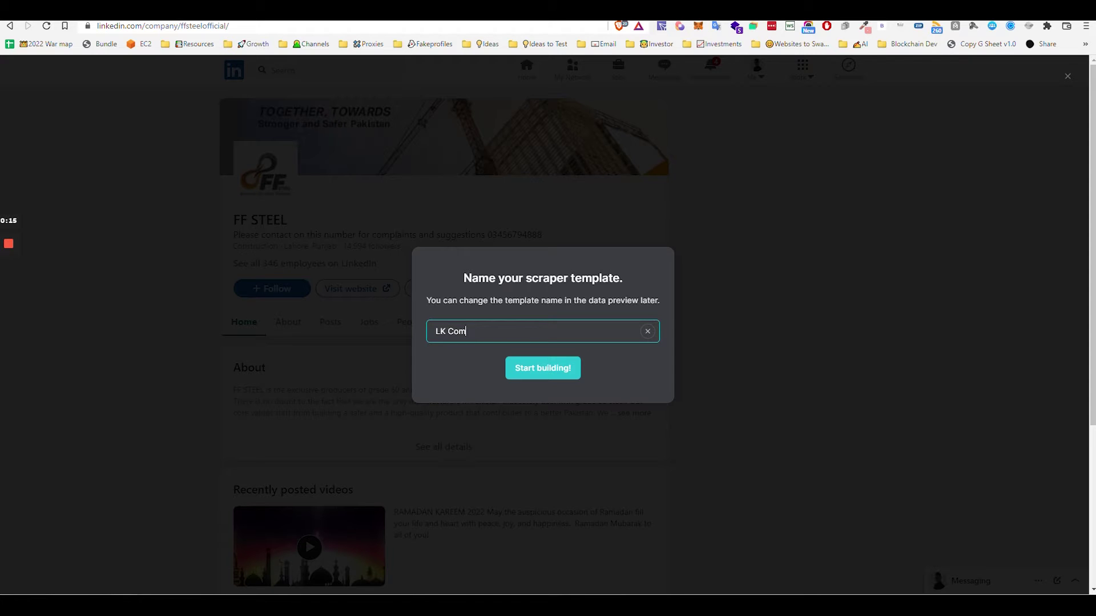
Confirm the template name and add 'name' and 'bio' fields from the FF STEEL page.
{"action": "key", "text": "Return"}
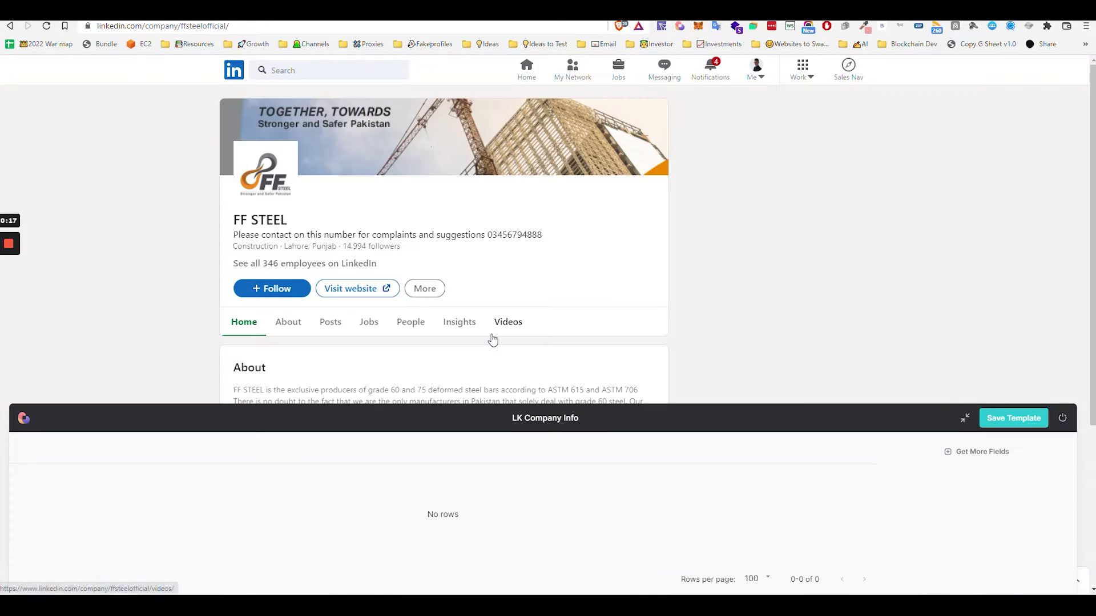
{"action": "left_click", "coordinate": [259, 219]}
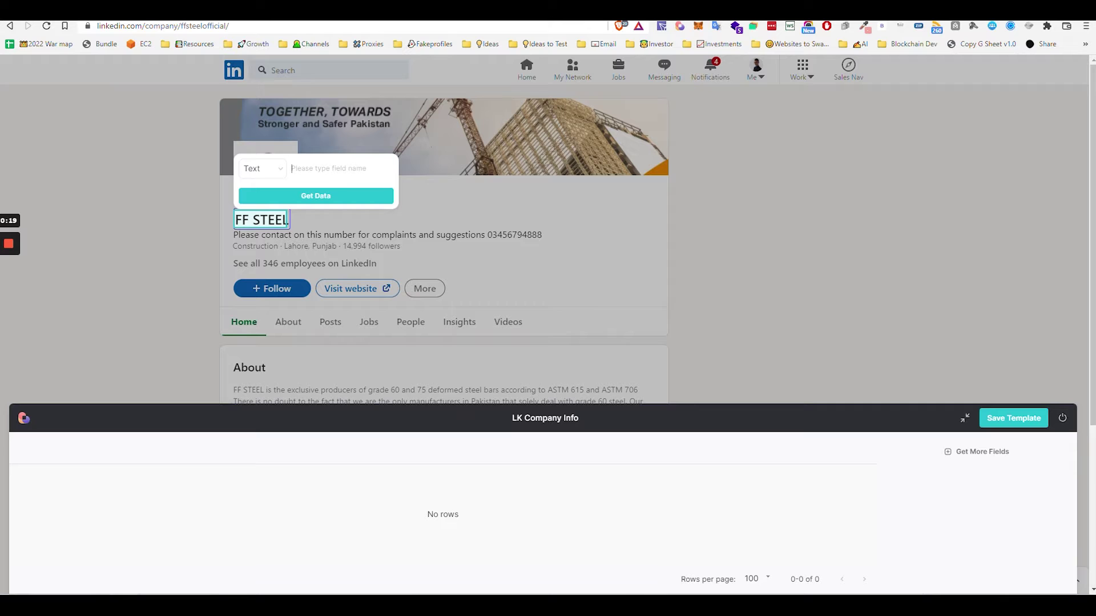
{"action": "type", "text": "name"}
{"action": "key", "text": "Return"}
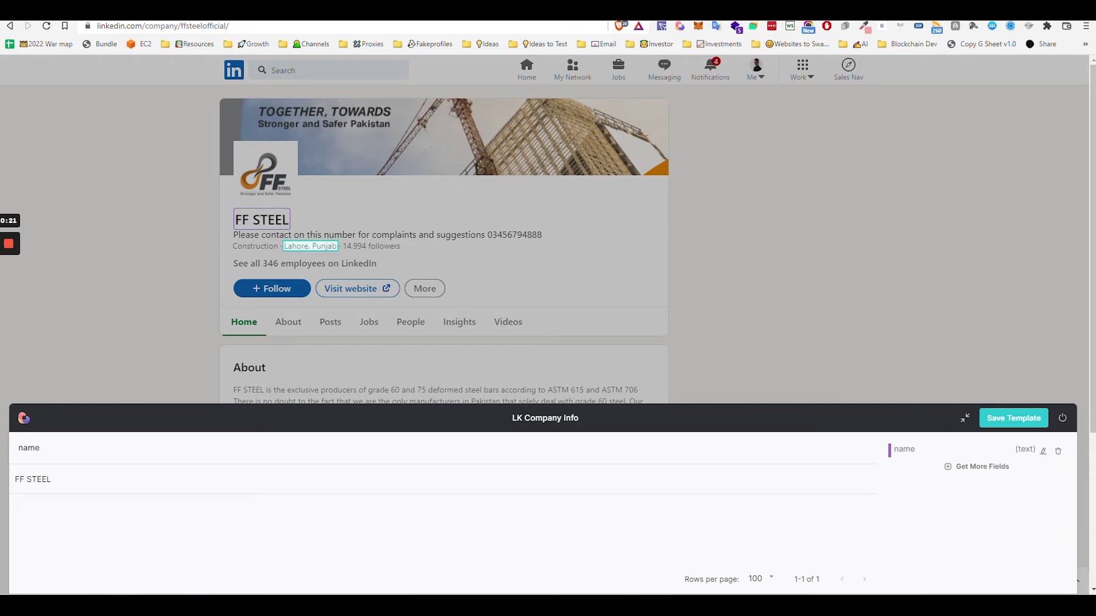
{"action": "left_click", "coordinate": [277, 234]}
{"action": "type", "text": "bio"}
{"action": "key", "text": "Return"}
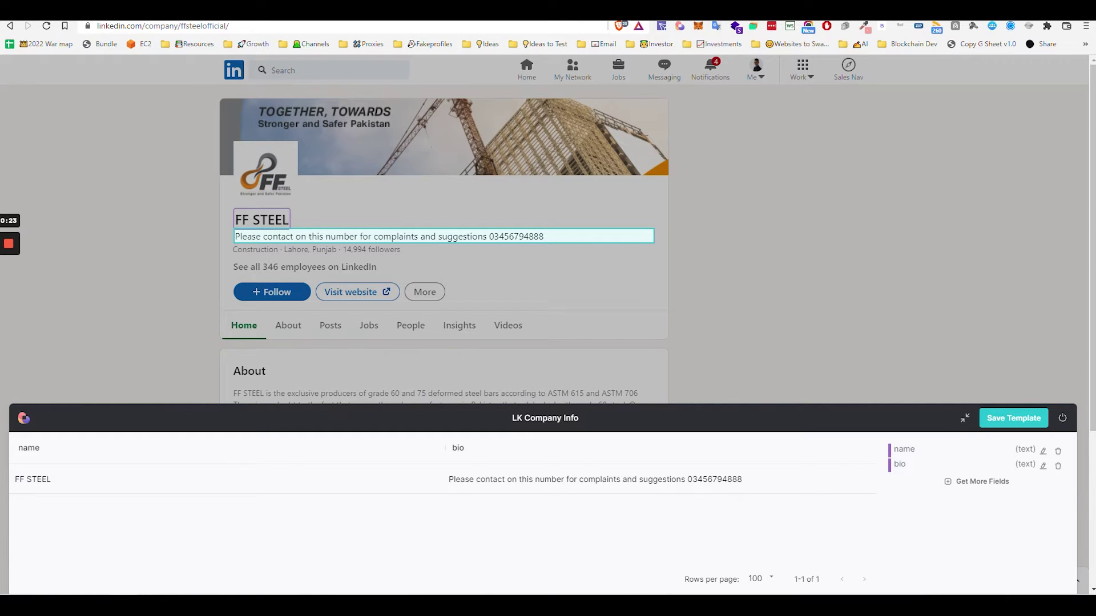
Add 'niche', 'location' and 'followers' fields from the Construction, Lahore and 14,994 followers labels.
{"action": "left_click", "coordinate": [255, 249]}
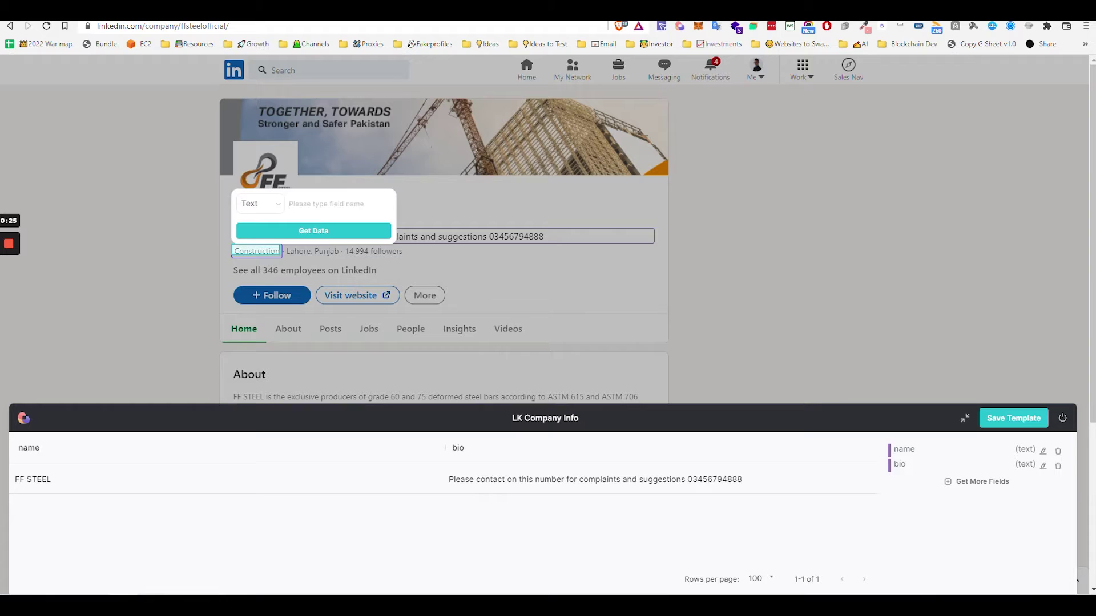
{"action": "type", "text": "niche"}
{"action": "key", "text": "Return"}
{"action": "left_click", "coordinate": [314, 251]}
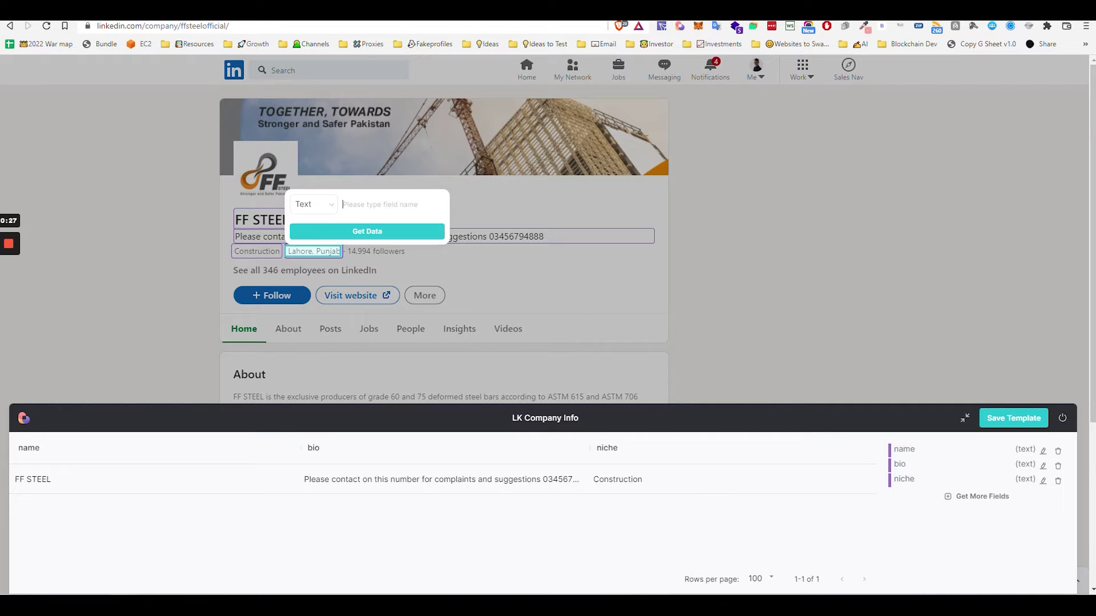
{"action": "type", "text": "location"}
{"action": "key", "text": "Return"}
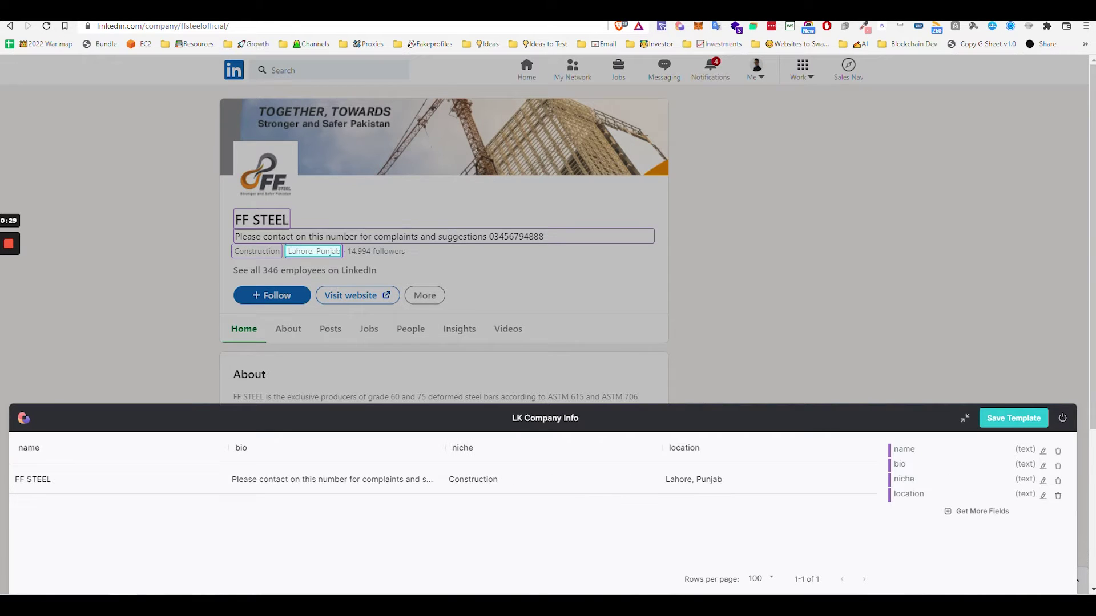
{"action": "left_click", "coordinate": [377, 251]}
{"action": "type", "text": "fo"}
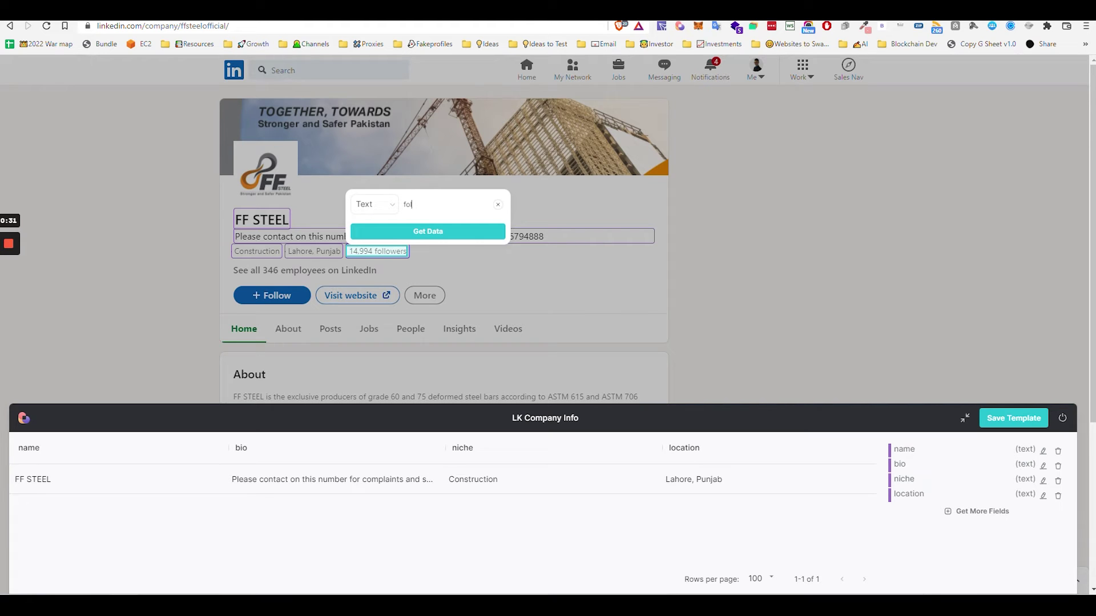
{"action": "type", "text": "llowers"}
{"action": "key", "text": "Return"}
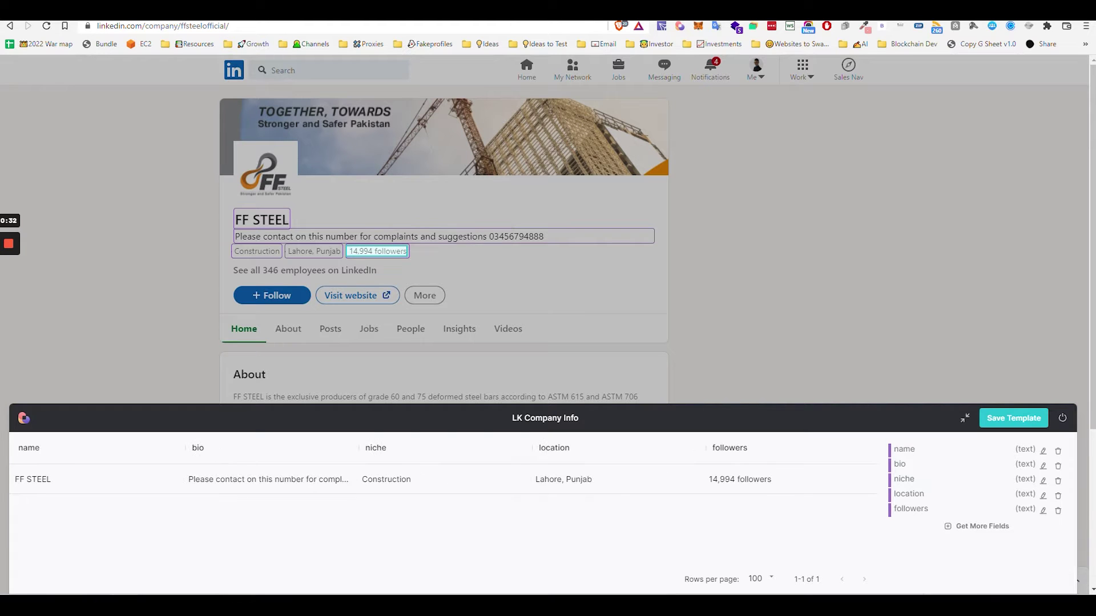
Add the company logo as an Image-type field named 'logo'.
{"action": "left_click", "coordinate": [260, 186]}
{"action": "left_click", "coordinate": [267, 103]}
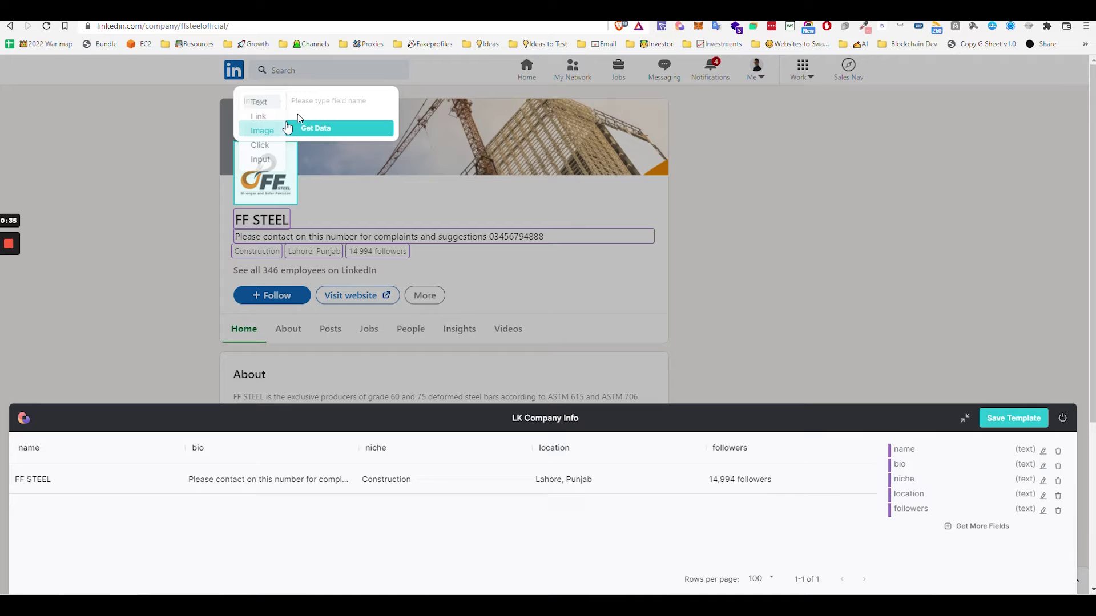
{"action": "left_click", "coordinate": [260, 130]}
{"action": "type", "text": "logo"}
{"action": "key", "text": "Return"}
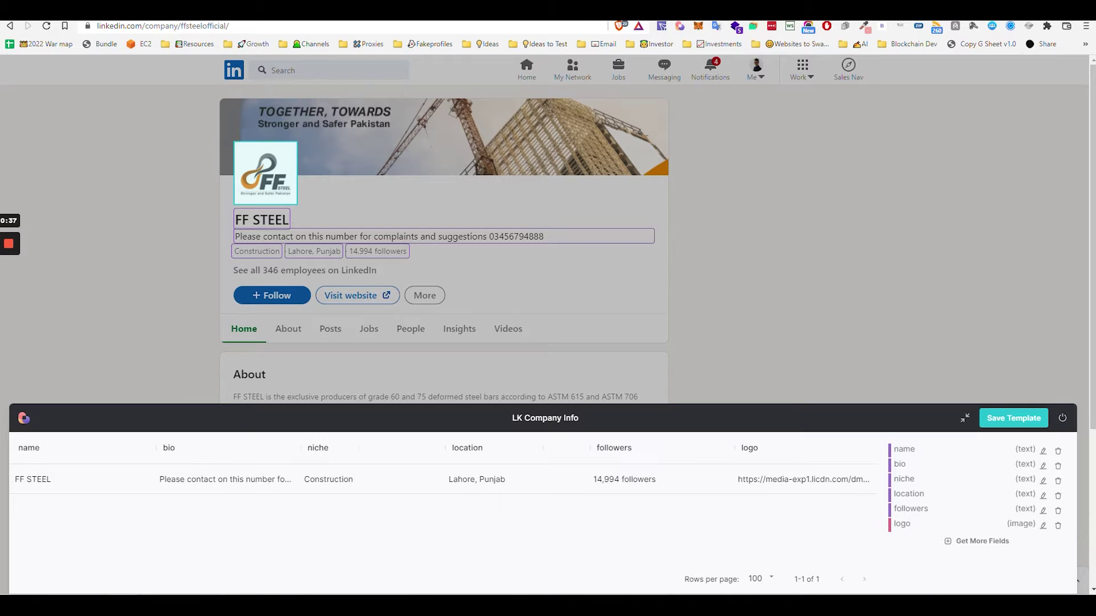
{"action": "left_click", "coordinate": [360, 126]}
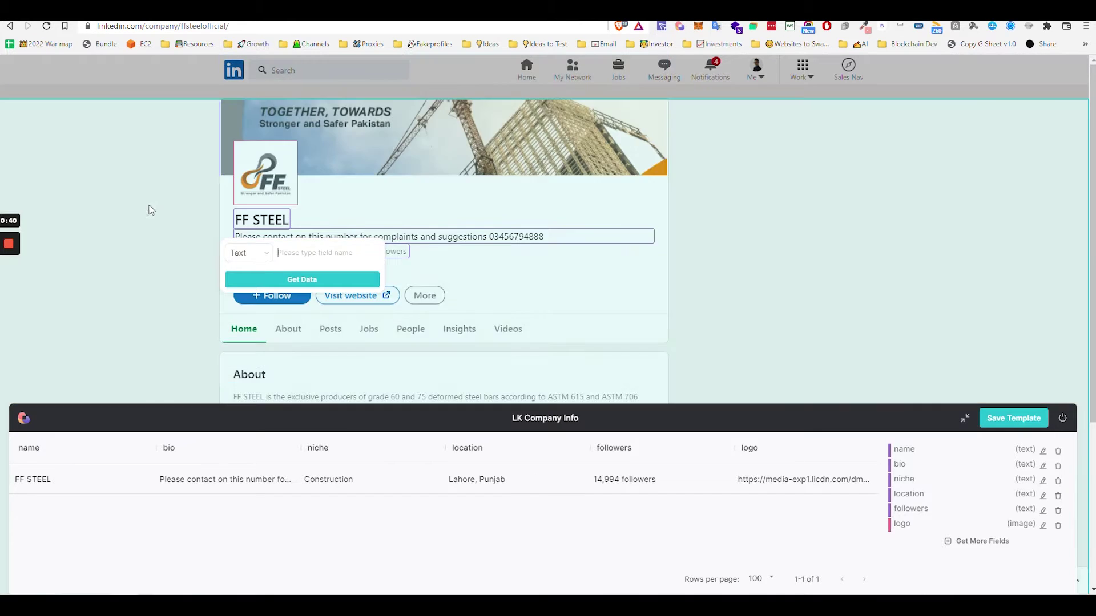
{"action": "left_click", "coordinate": [149, 209]}
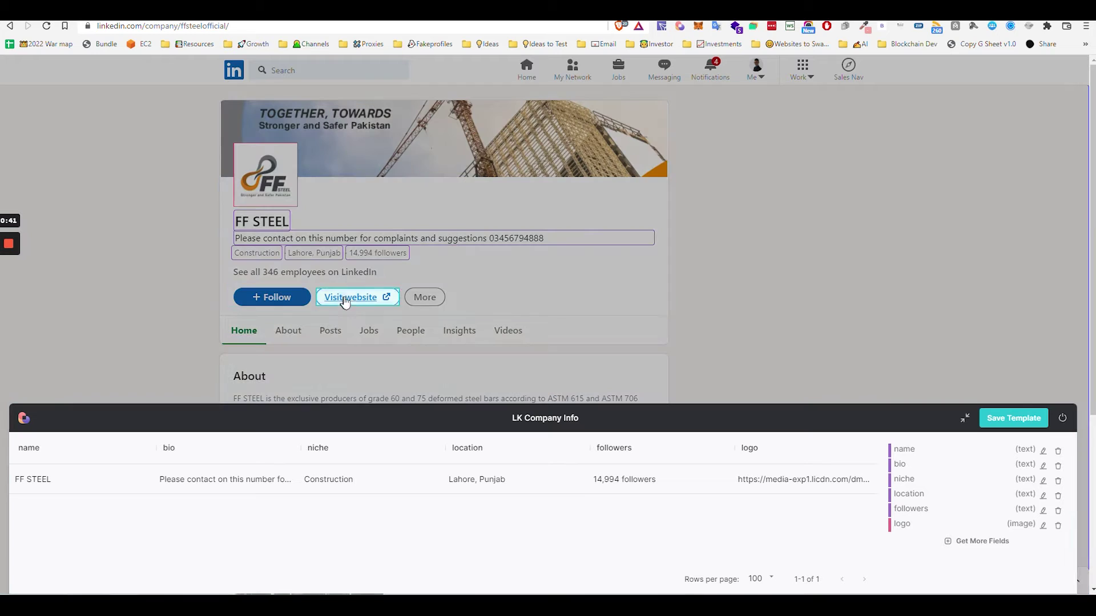
Add the website link as a Link-type field named 'w'.
{"action": "left_click", "coordinate": [348, 298]}
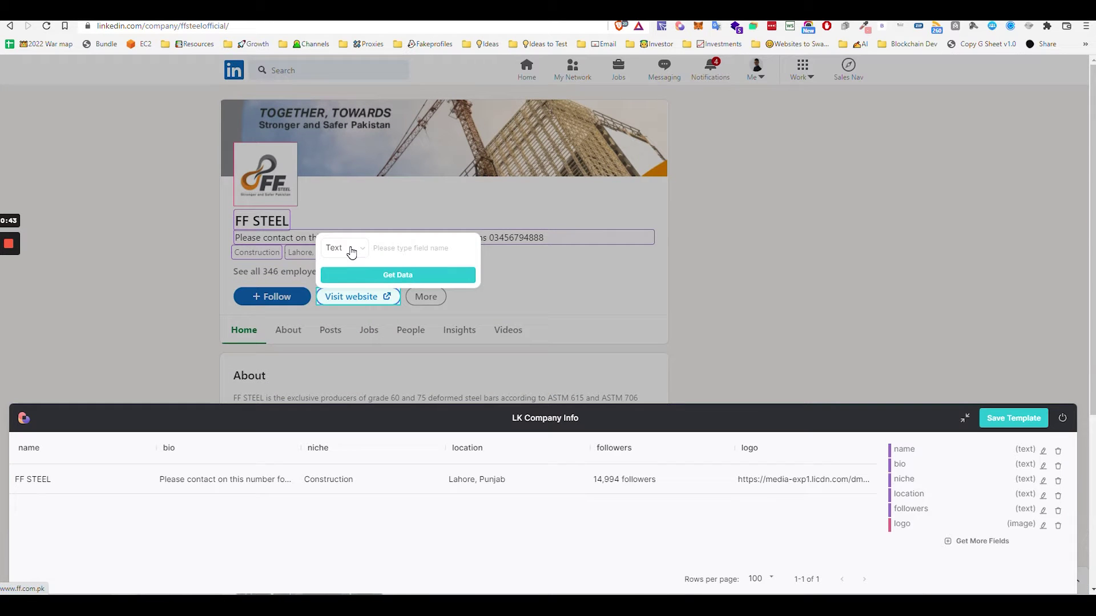
{"action": "left_click", "coordinate": [351, 252]}
{"action": "left_click", "coordinate": [341, 264]}
{"action": "type", "text": "website"}
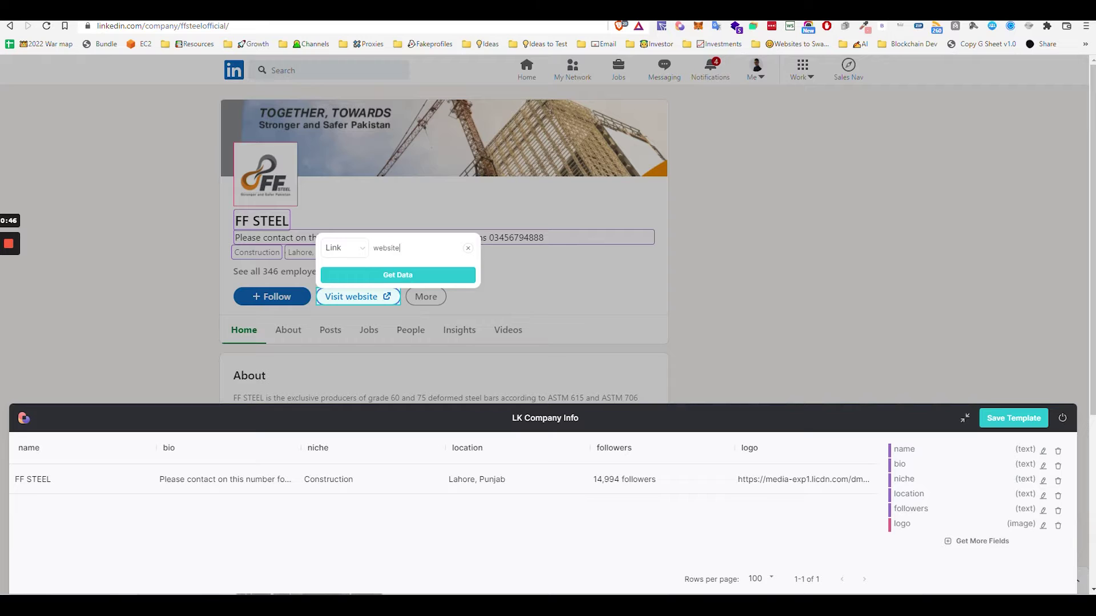
{"action": "key", "text": "Return"}
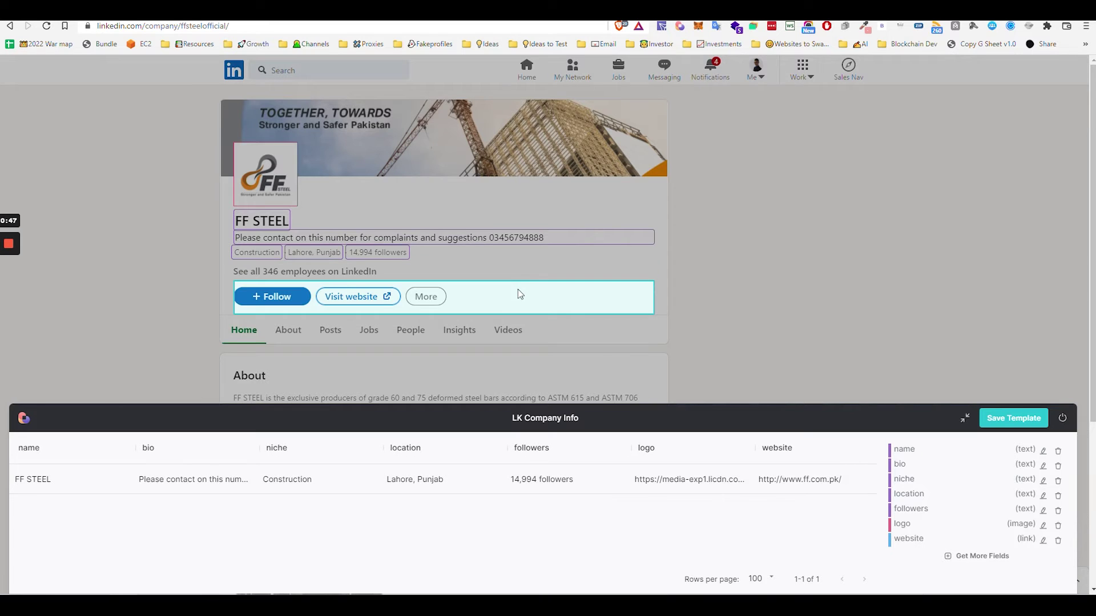
Add a Click-type step on the About section's 'see more' link to expand it.
{"action": "scroll", "coordinate": [455, 288], "scroll_direction": "down", "scroll_amount": 1}
{"action": "scroll", "coordinate": [457, 319], "scroll_direction": "down", "scroll_amount": 1}
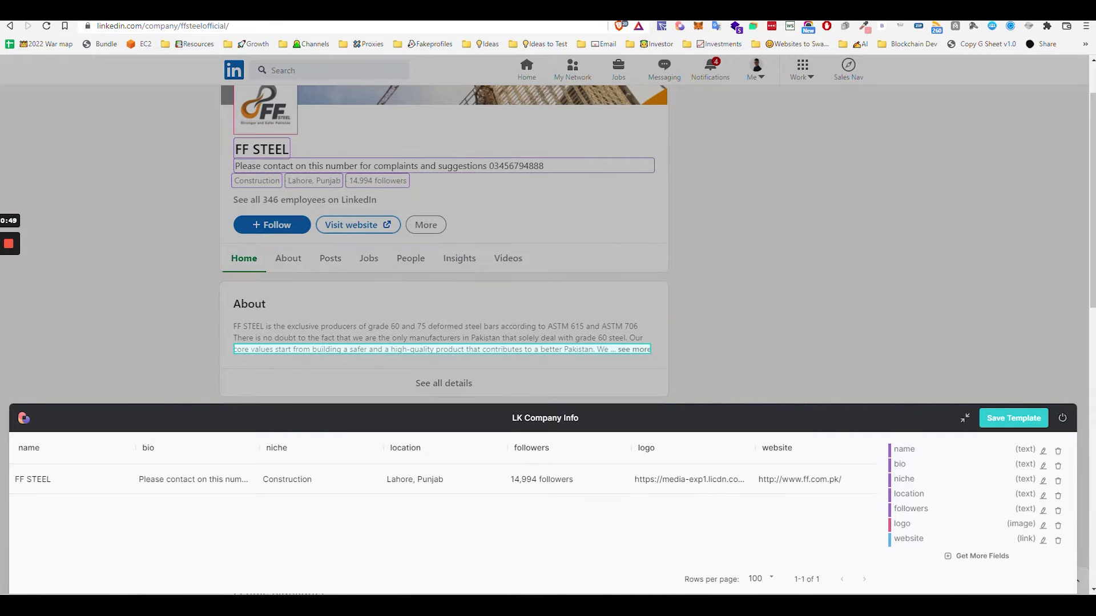
{"action": "left_click", "coordinate": [462, 345]}
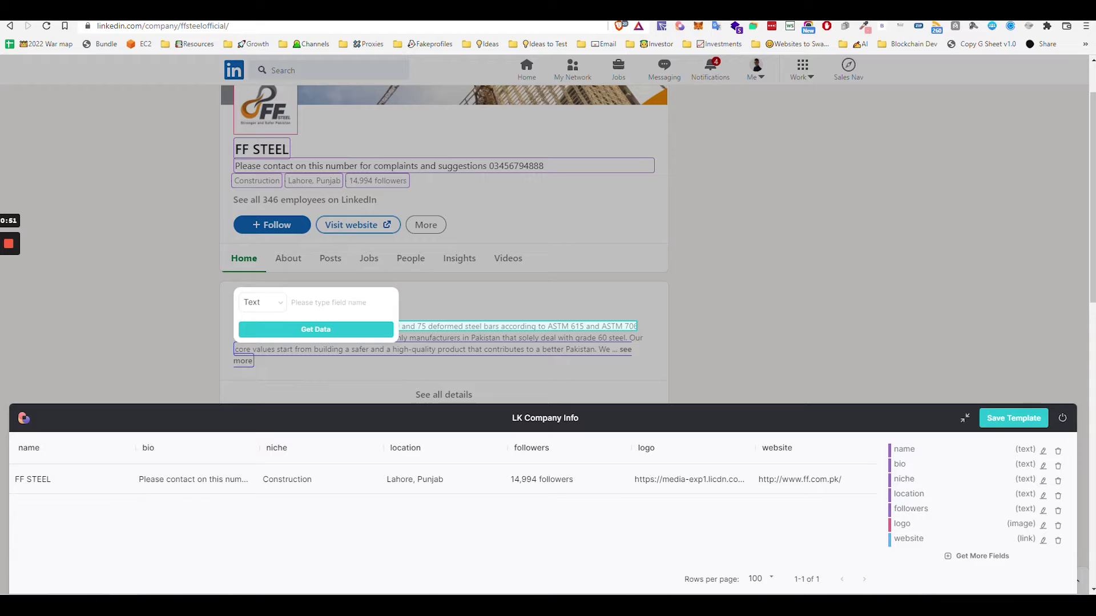
{"action": "left_click", "coordinate": [649, 335]}
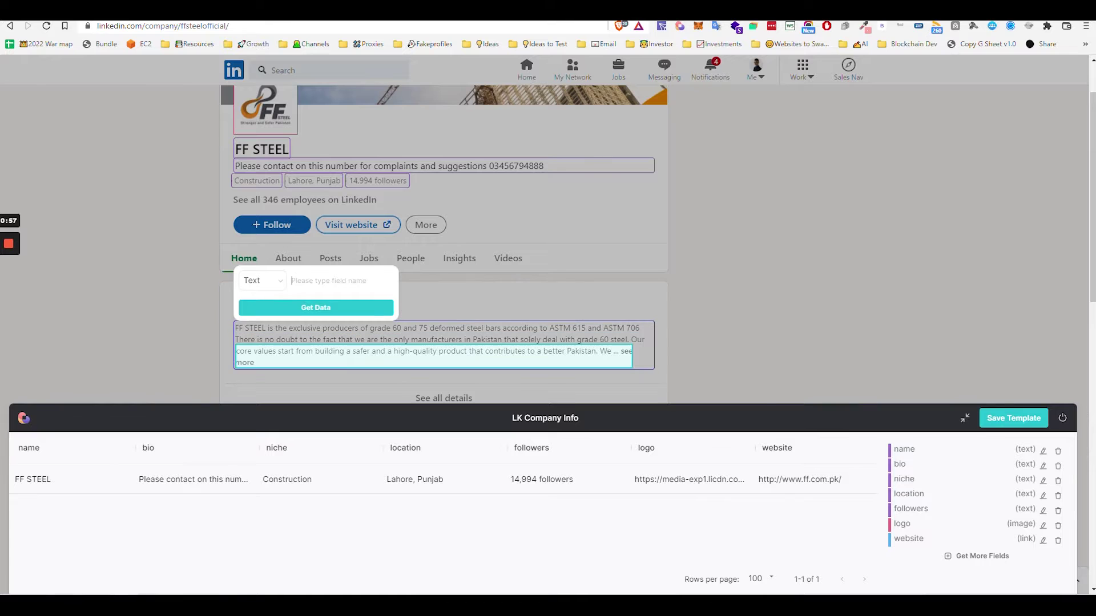
{"action": "left_click", "coordinate": [244, 361]}
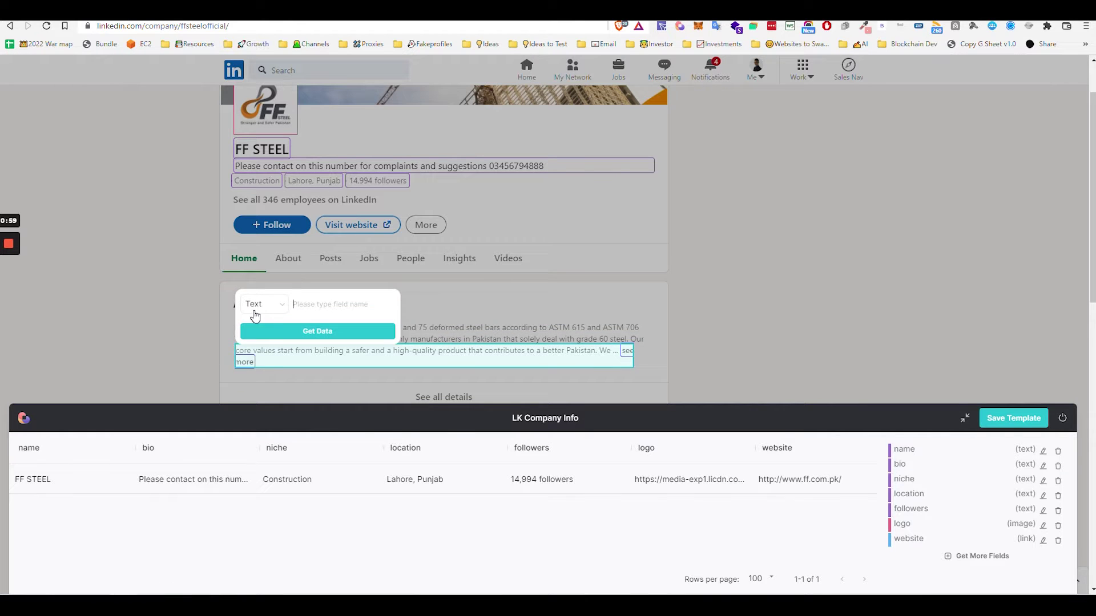
{"action": "left_click", "coordinate": [260, 304]}
{"action": "left_click", "coordinate": [260, 347]}
{"action": "left_click", "coordinate": [303, 337]}
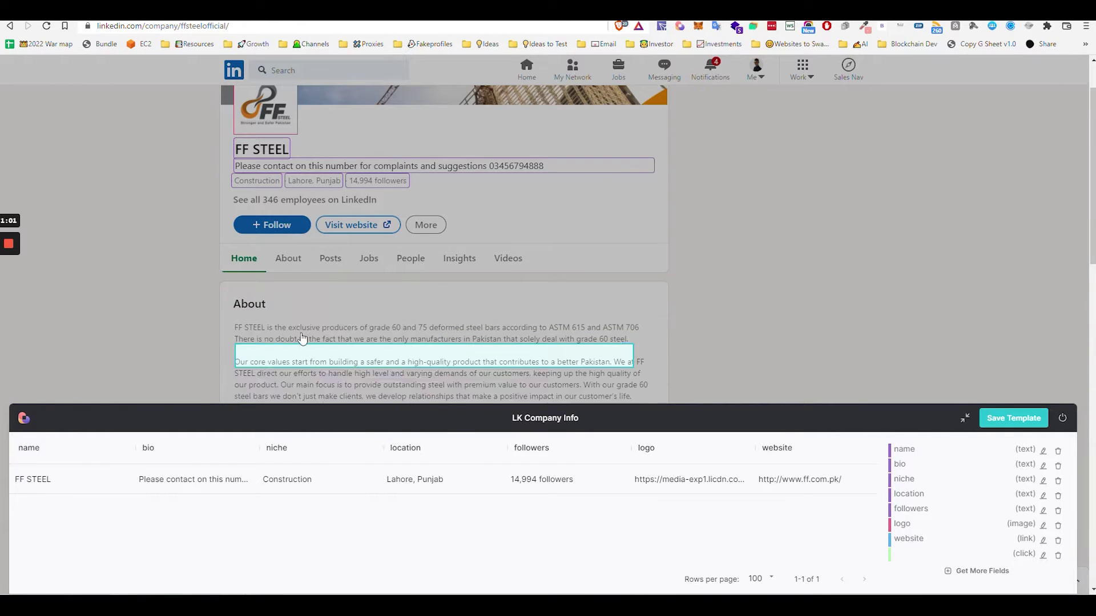
Capture the expanded About text as a 'description' field.
{"action": "scroll", "coordinate": [374, 357], "scroll_direction": "down", "scroll_amount": 3}
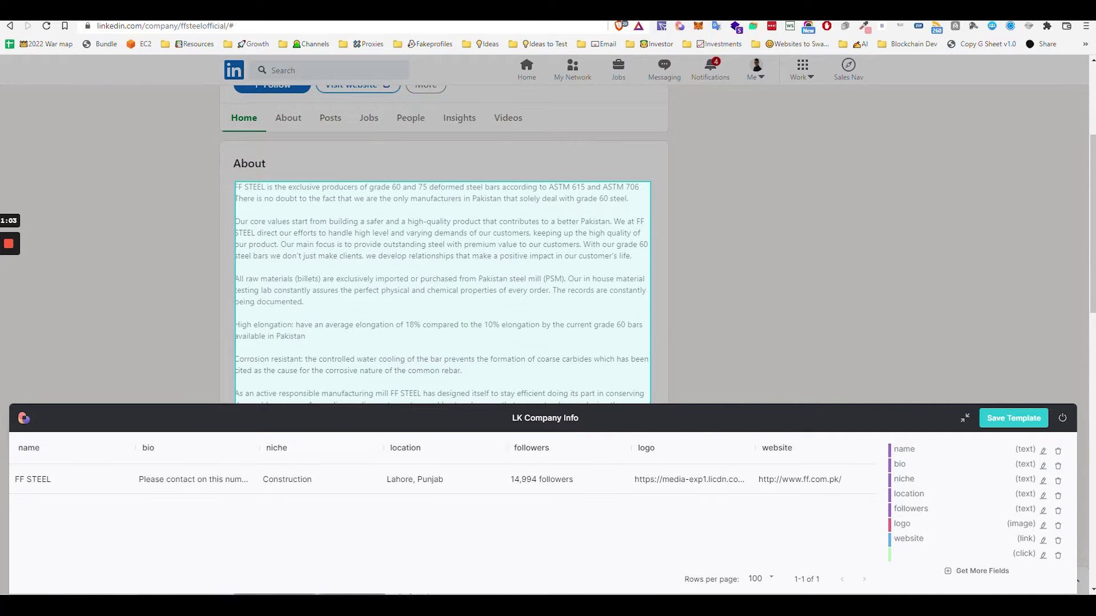
{"action": "left_click", "coordinate": [399, 308]}
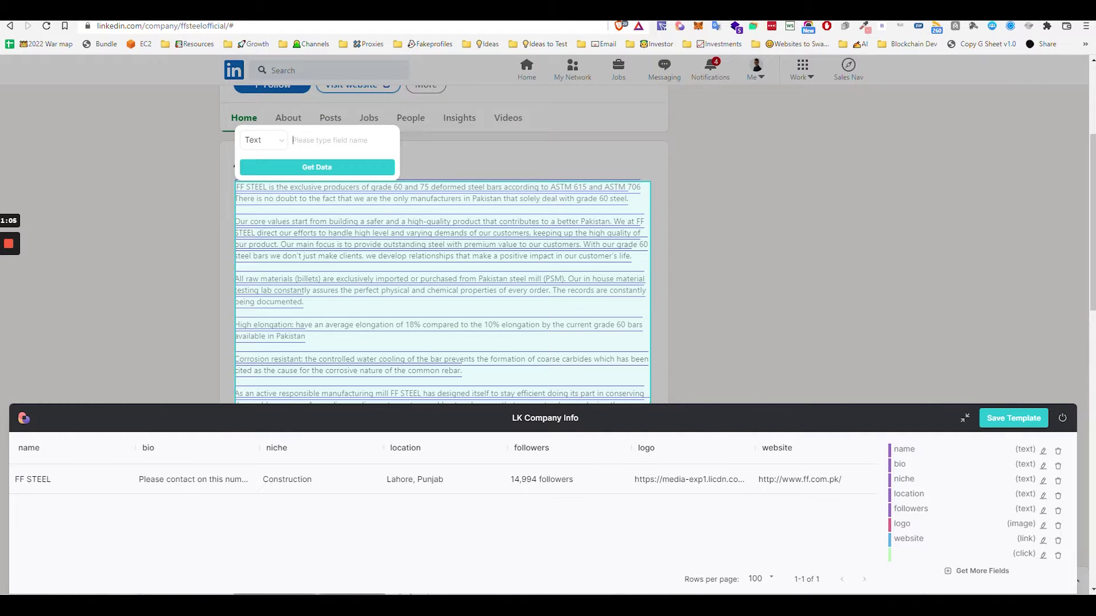
{"action": "type", "text": "description"}
{"action": "key", "text": "Return"}
Add the 'See all employees' link as an 'employee count' field.
{"action": "scroll", "coordinate": [465, 266], "scroll_direction": "down", "scroll_amount": 12}
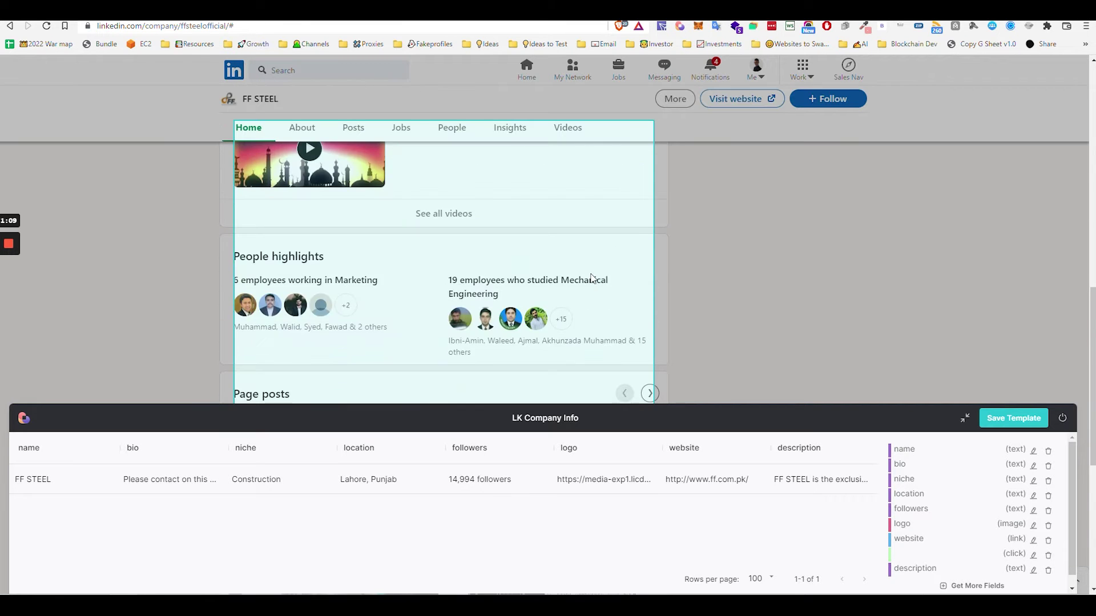
{"action": "scroll", "coordinate": [590, 278], "scroll_direction": "up", "scroll_amount": 4}
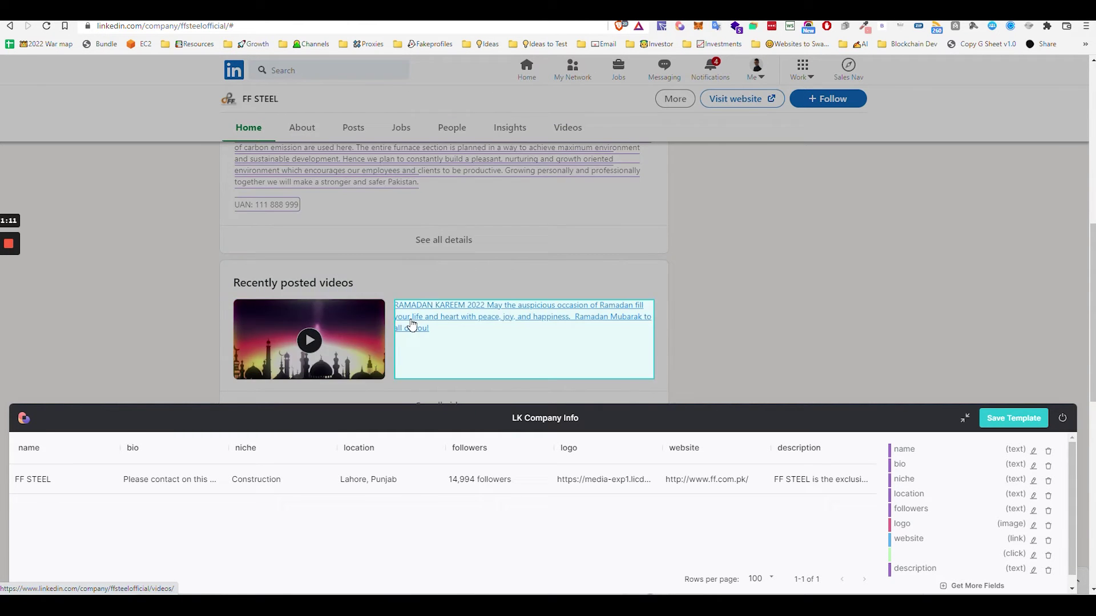
{"action": "scroll", "coordinate": [412, 323], "scroll_direction": "down", "scroll_amount": 5}
{"action": "scroll", "coordinate": [412, 323], "scroll_direction": "up", "scroll_amount": 3}
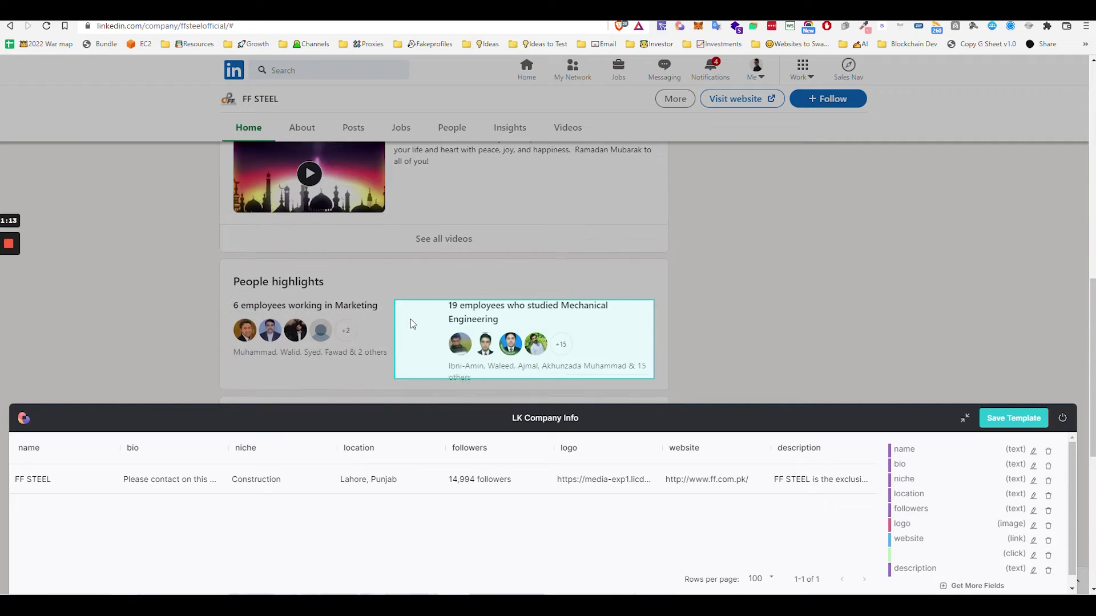
{"action": "scroll", "coordinate": [409, 320], "scroll_direction": "down", "scroll_amount": 5}
{"action": "scroll", "coordinate": [299, 338], "scroll_direction": "up", "scroll_amount": 3}
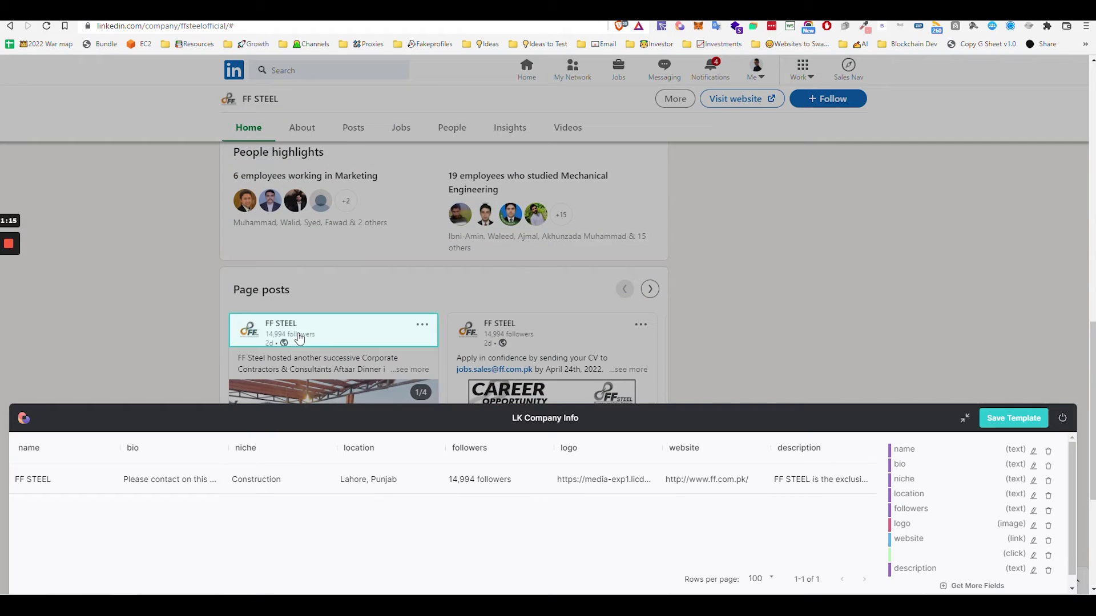
{"action": "scroll", "coordinate": [342, 319], "scroll_direction": "up", "scroll_amount": 5}
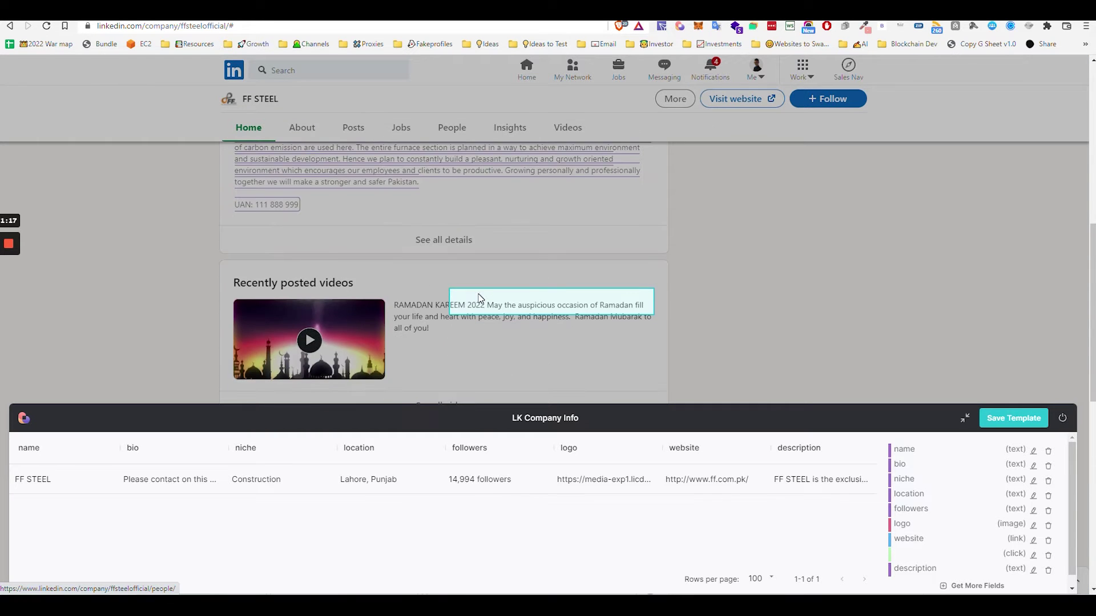
{"action": "scroll", "coordinate": [479, 298], "scroll_direction": "up", "scroll_amount": 10}
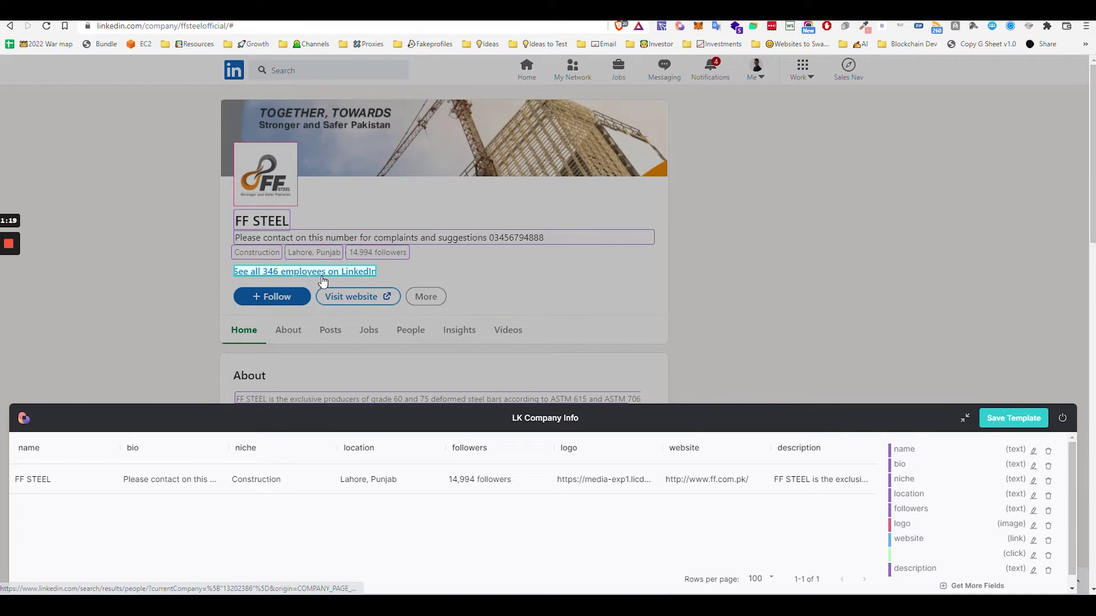
{"action": "left_click", "coordinate": [322, 279]}
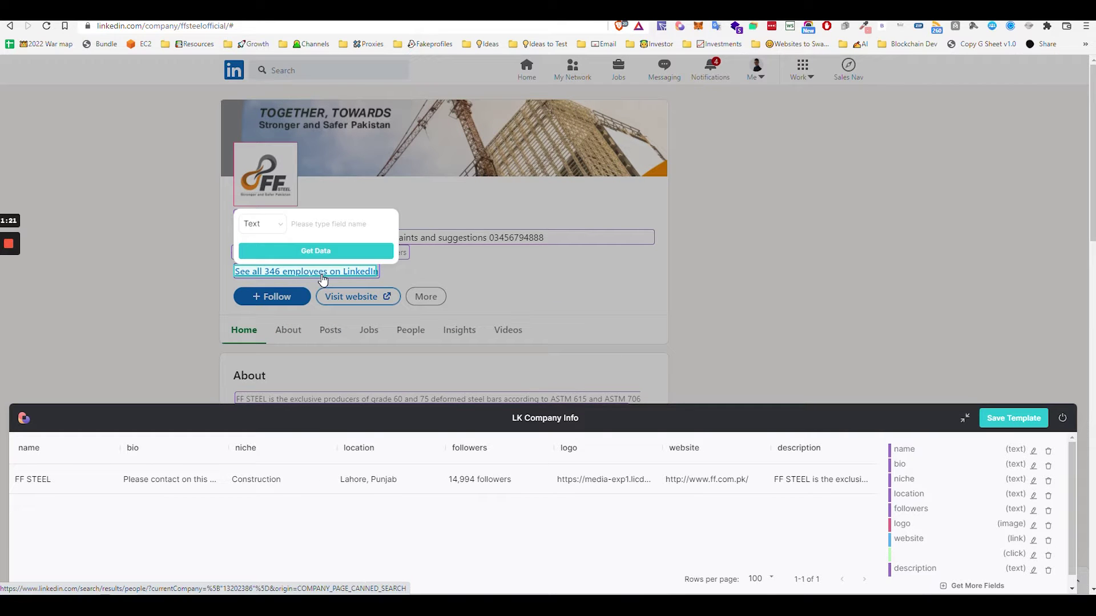
{"action": "type", "text": "employee count"}
{"action": "key", "text": "Return"}
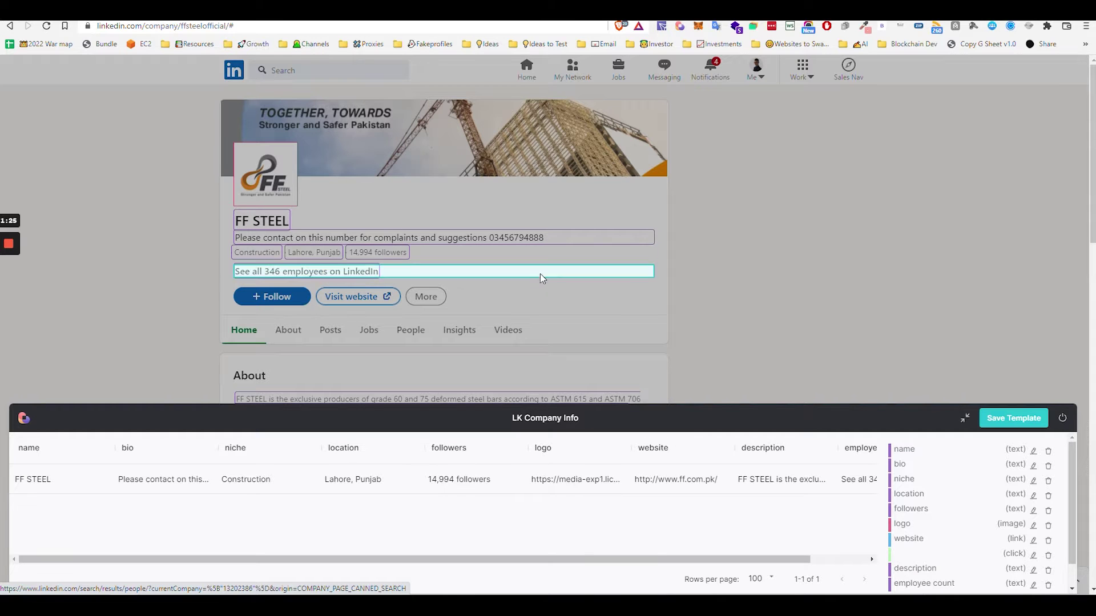
Add the company banner as an Image-type field named 'cover'.
{"action": "scroll", "coordinate": [538, 291], "scroll_direction": "down", "scroll_amount": 2}
{"action": "scroll", "coordinate": [318, 242], "scroll_direction": "up", "scroll_amount": 2}
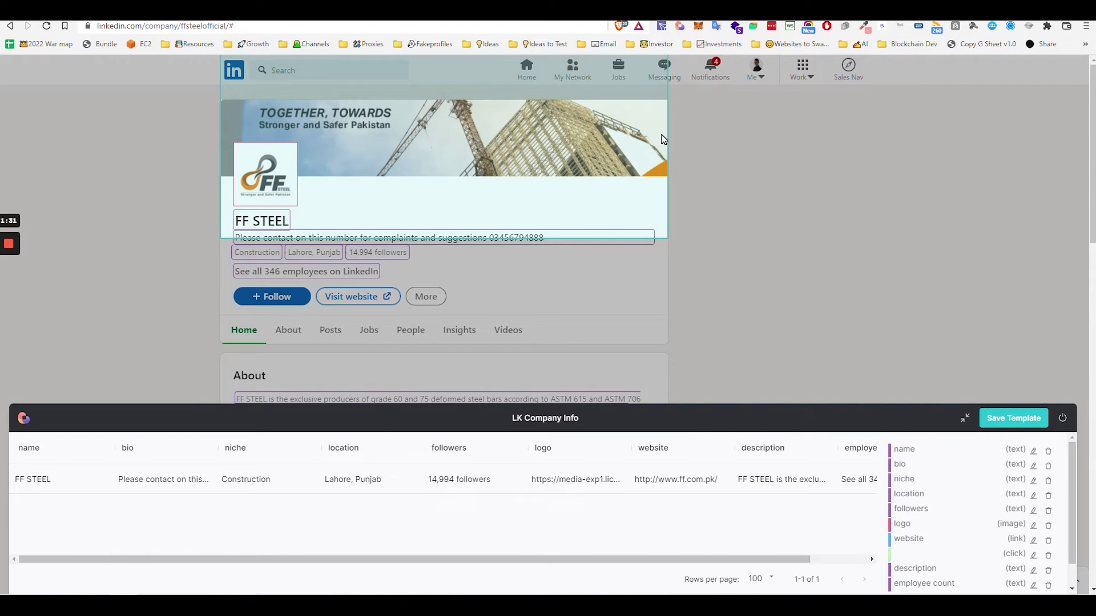
{"action": "left_click", "coordinate": [662, 139]}
{"action": "left_click", "coordinate": [255, 251]}
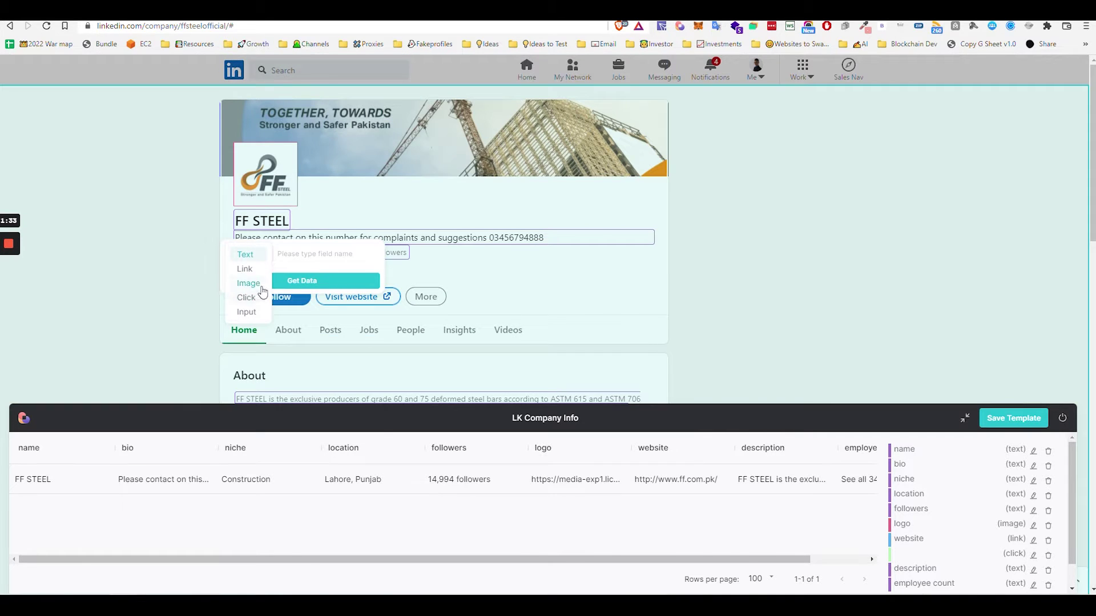
{"action": "left_click", "coordinate": [247, 283]}
{"action": "type", "text": "cove"}
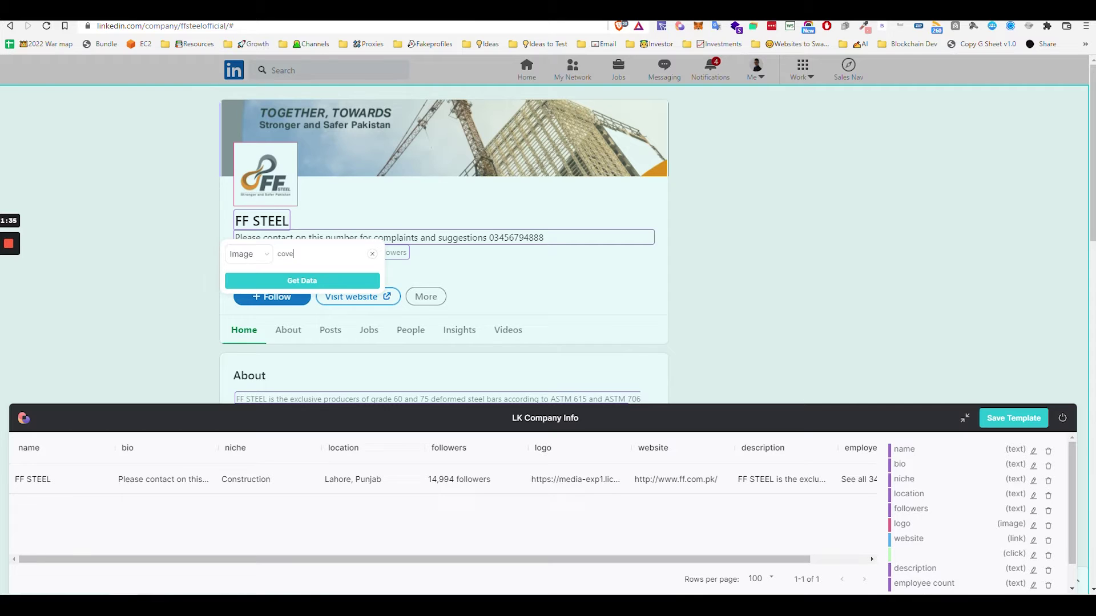
{"action": "type", "text": "r"}
{"action": "key", "text": "Return"}
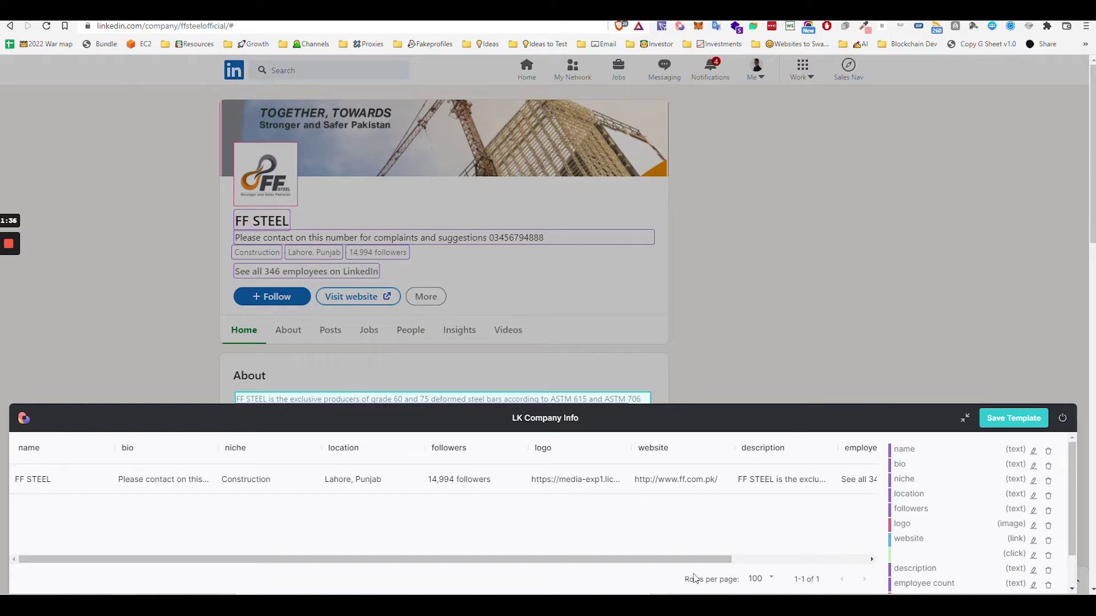
{"action": "left_click_drag", "start_coordinate": [691, 560], "coordinate": [833, 562]}
{"action": "scroll", "coordinate": [479, 496], "scroll_direction": "left", "scroll_amount": 1}
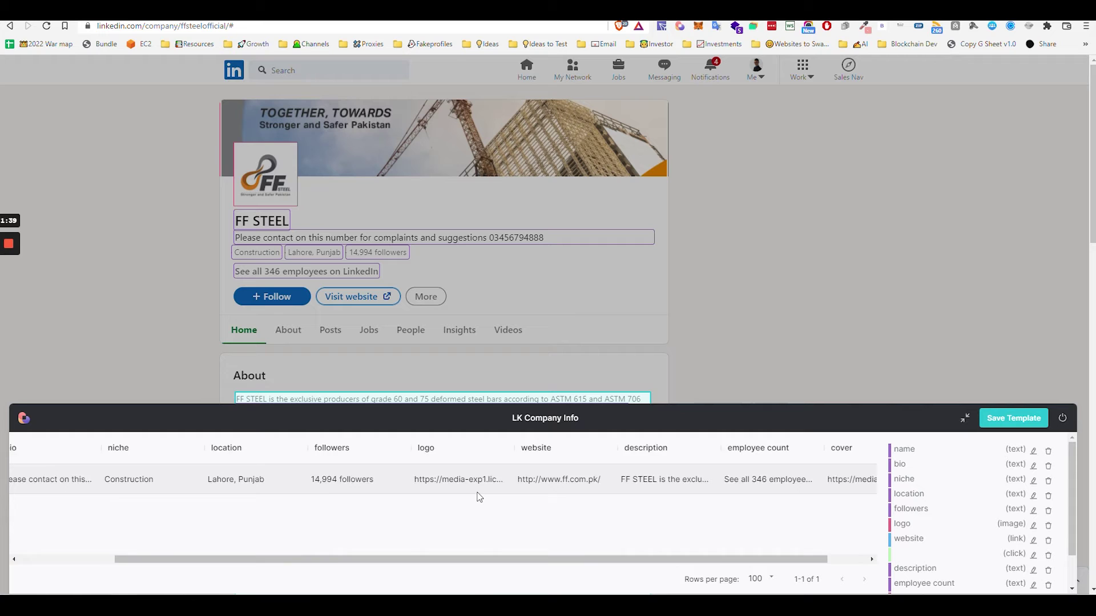
{"action": "scroll", "coordinate": [480, 496], "scroll_direction": "left", "scroll_amount": 10}
Save the LK Company Info template and start a new empty playbook.
{"action": "left_click", "coordinate": [1027, 420]}
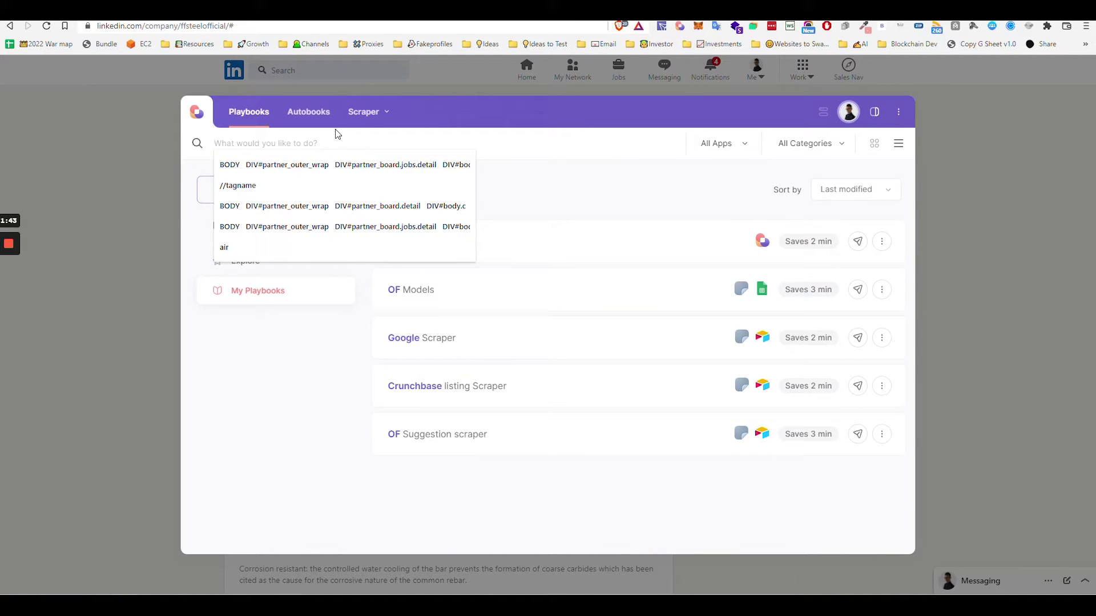
{"action": "left_click", "coordinate": [587, 191]}
{"action": "left_click", "coordinate": [299, 197]}
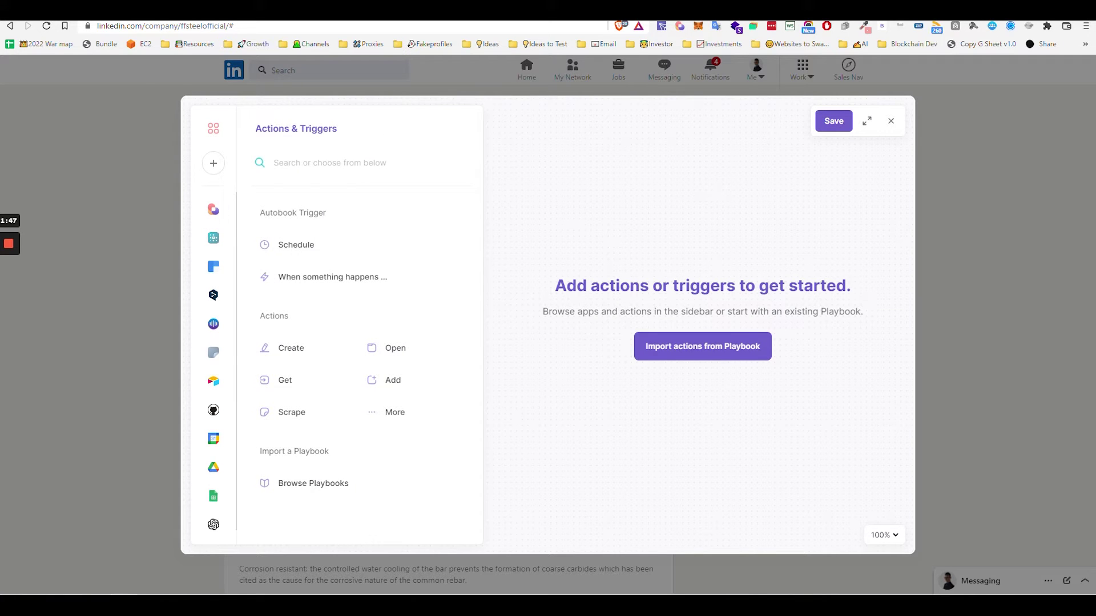
Add a Find All Links In Text action with its text set to Ask me every time.
{"action": "type", "text": "find links"}
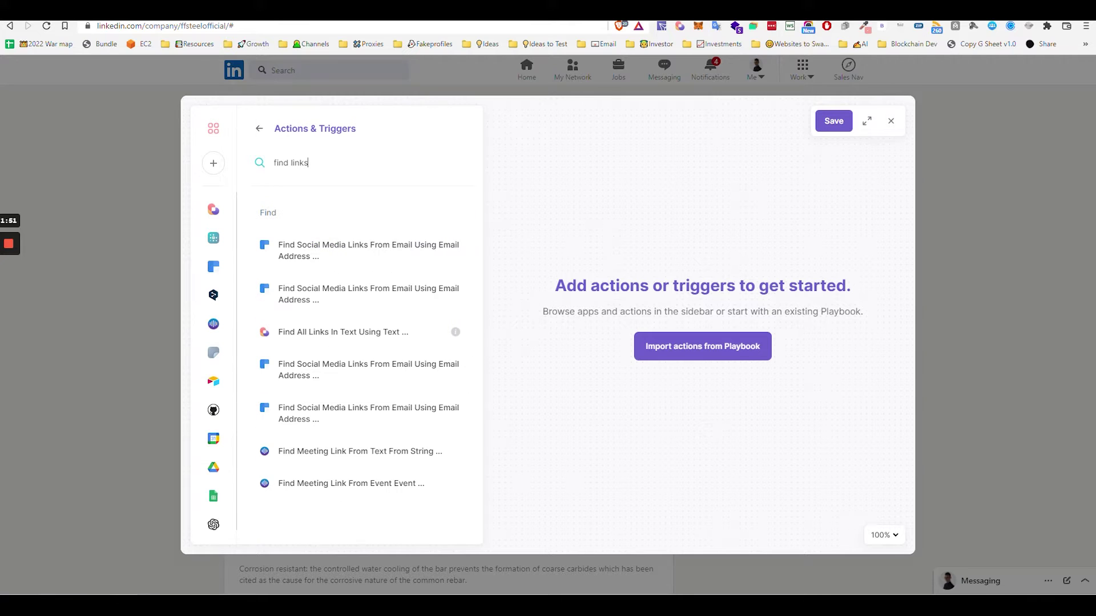
{"action": "left_click", "coordinate": [337, 334]}
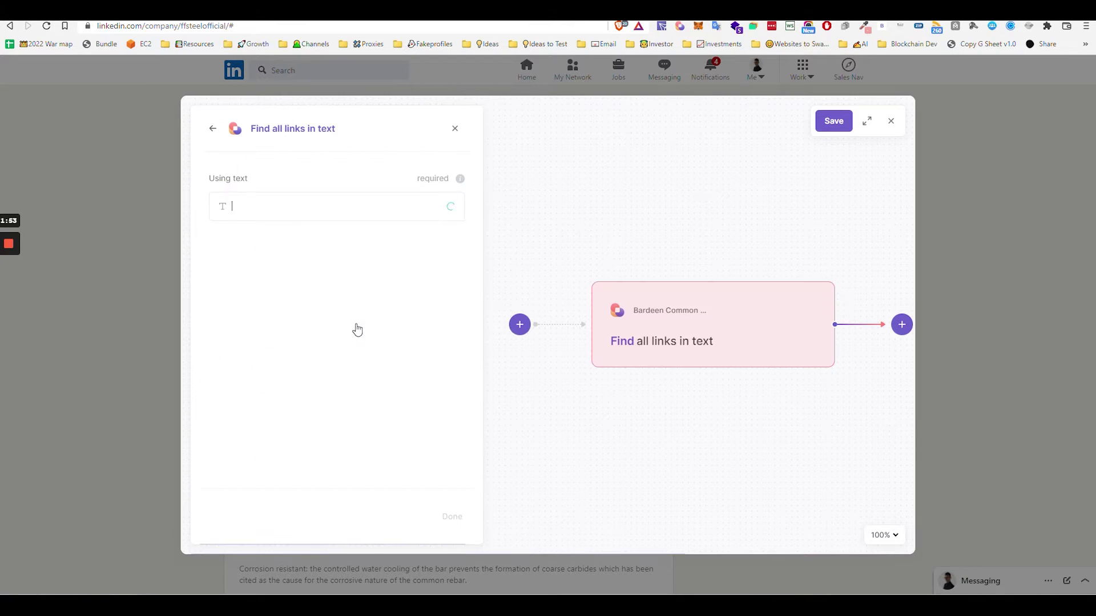
{"action": "left_click", "coordinate": [294, 268]}
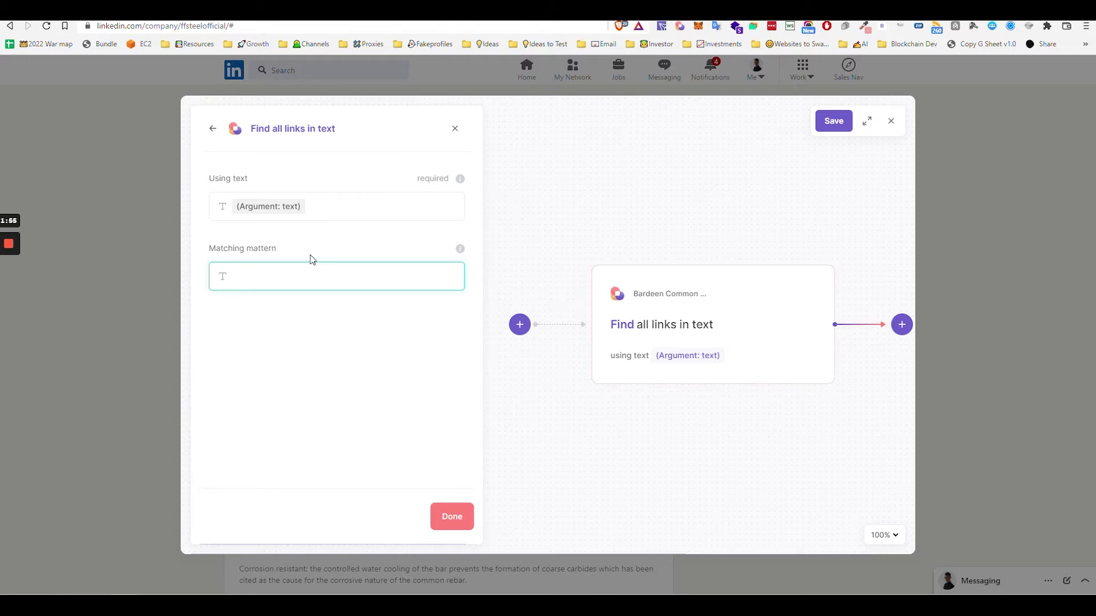
{"action": "left_click", "coordinate": [451, 516]}
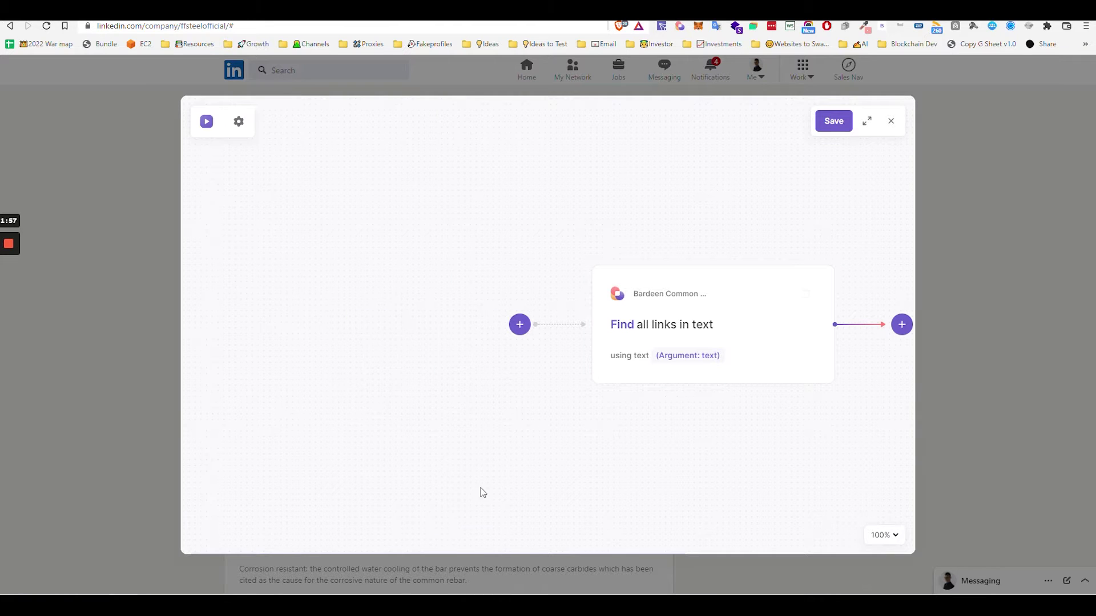
{"action": "left_click", "coordinate": [560, 325]}
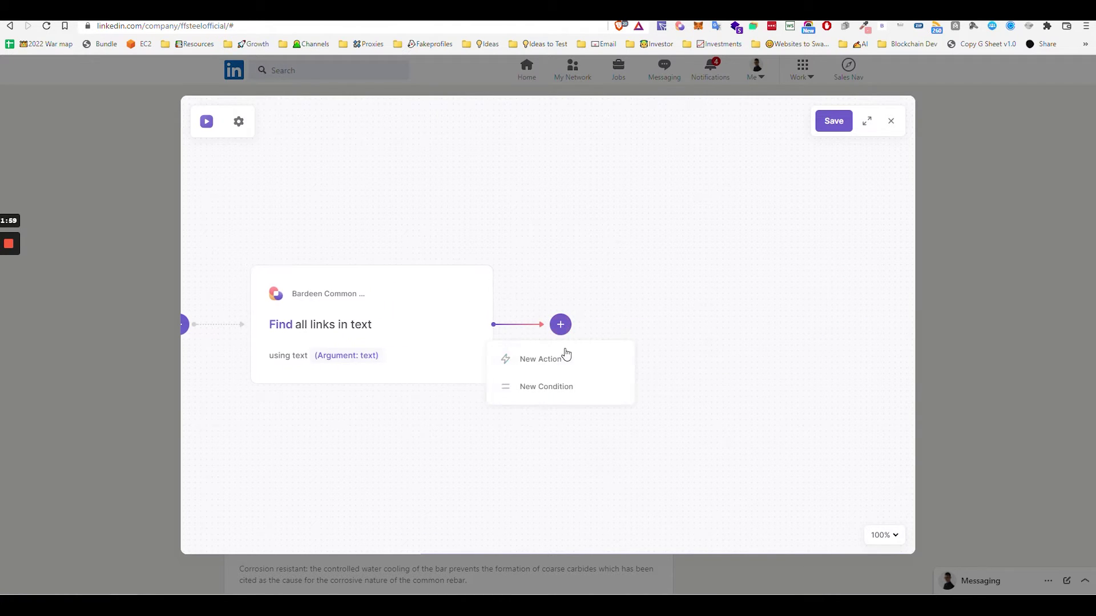
Add a Scrape Data In The Background On URLs step using the found links and the LK Company Info template.
{"action": "left_click", "coordinate": [545, 366]}
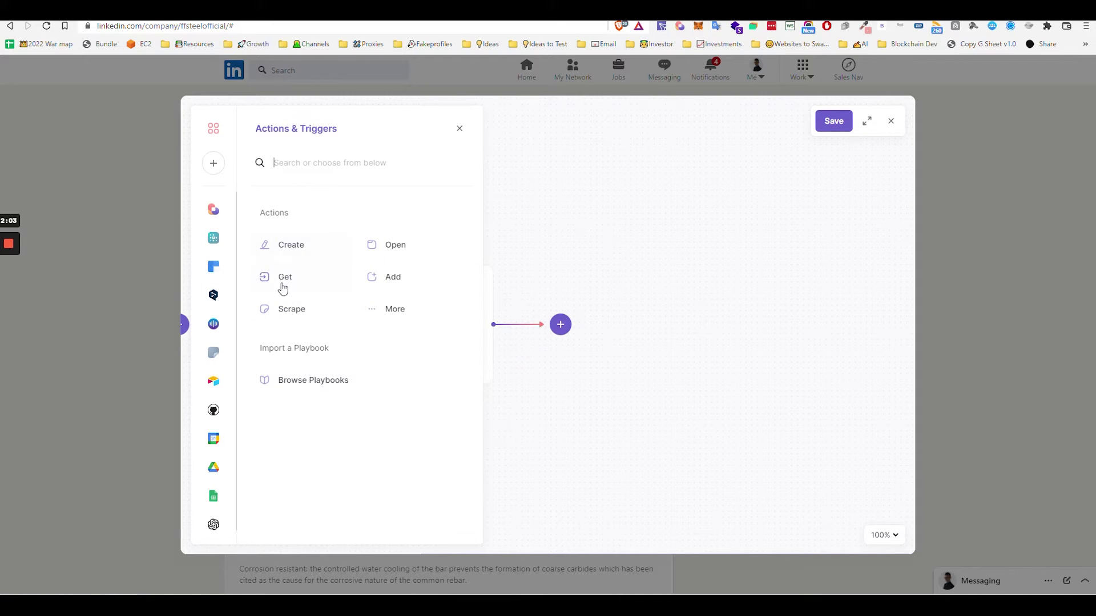
{"action": "left_click", "coordinate": [296, 318]}
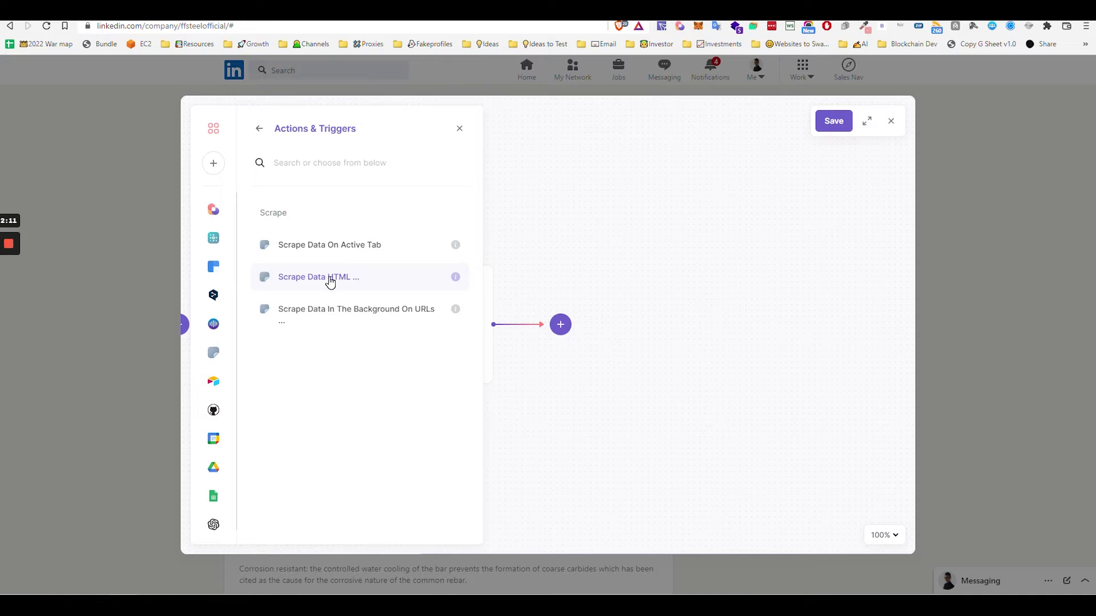
{"action": "left_click", "coordinate": [346, 325]}
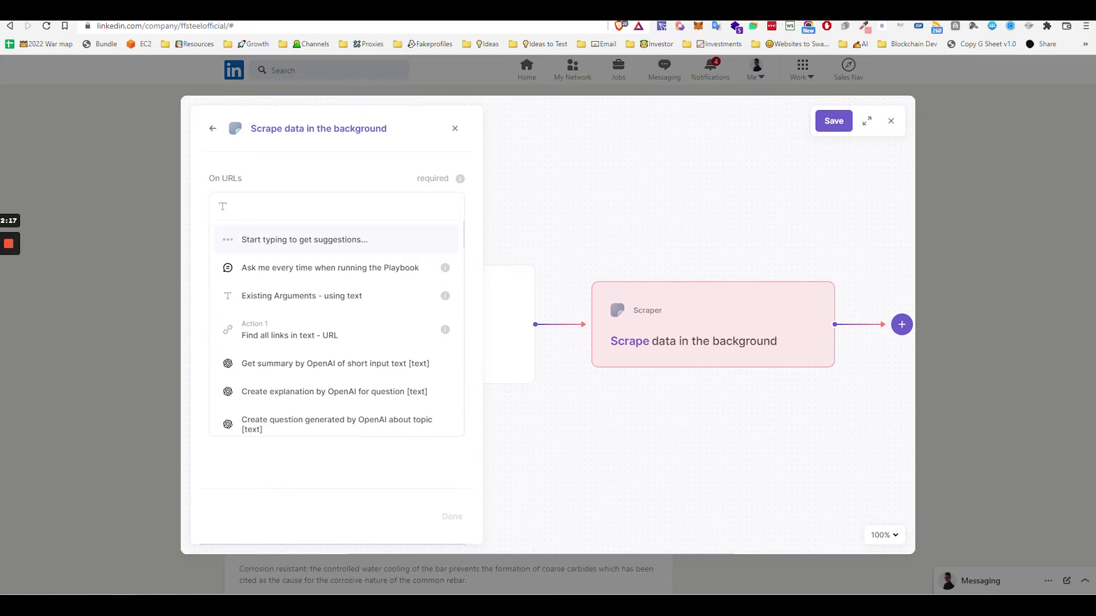
{"action": "left_click", "coordinate": [304, 336]}
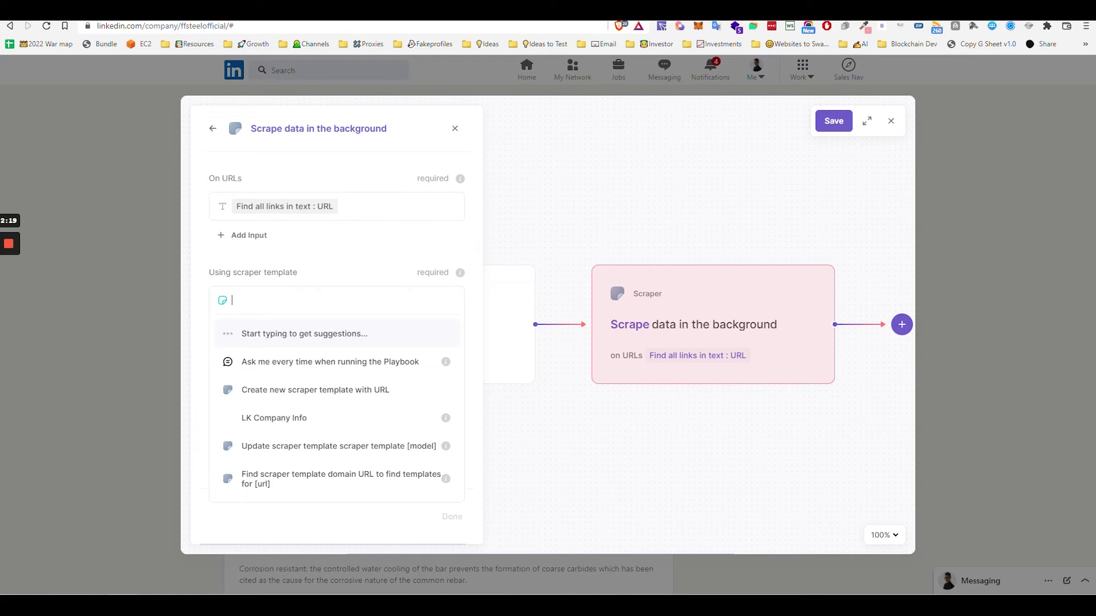
{"action": "left_click", "coordinate": [286, 419]}
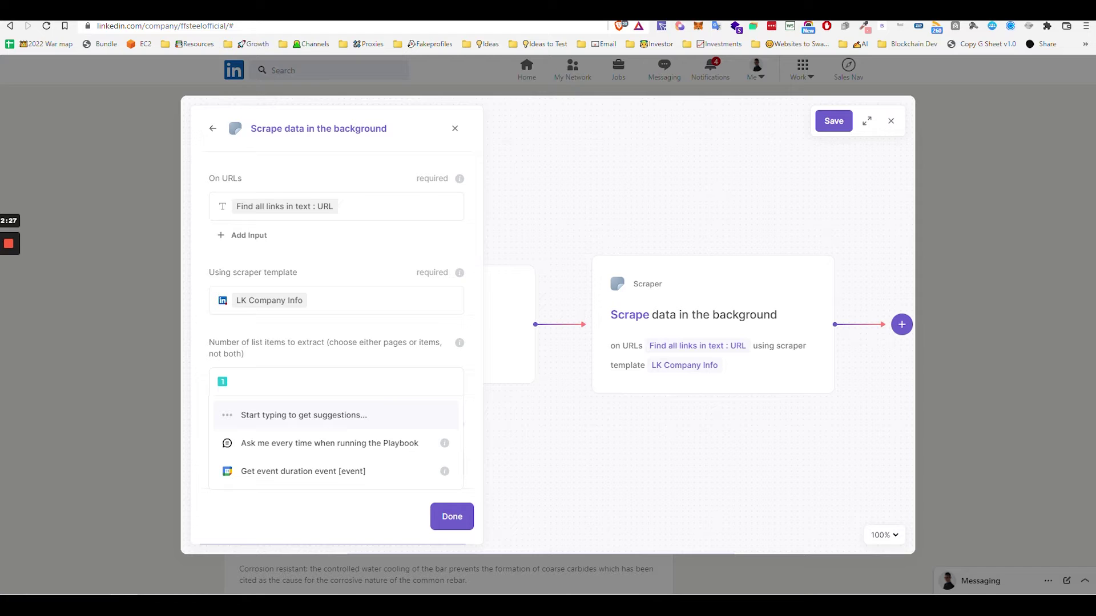
{"action": "key", "text": "Escape"}
Set the scrape step to extract 1500 pages, leaving the list-items count empty.
{"action": "left_click", "coordinate": [283, 381]}
{"action": "type", "text": "1500"}
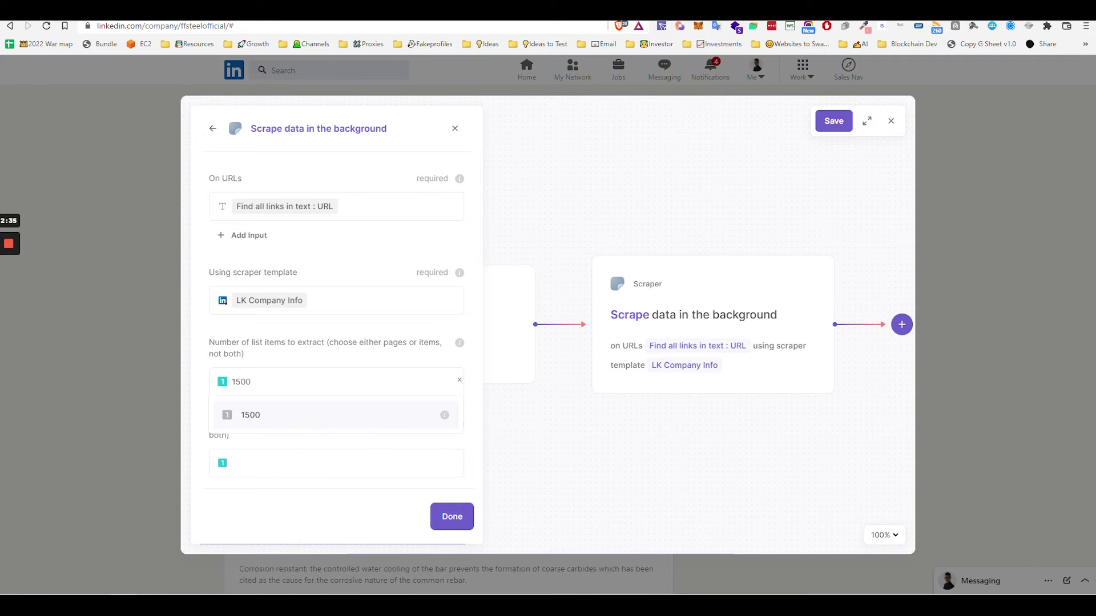
{"action": "key", "text": "BackSpace"}
{"action": "key", "text": "BackSpace"}
{"action": "key", "text": "BackSpace"}
{"action": "key", "text": "BackSpace"}
{"action": "left_click", "coordinate": [280, 350]}
{"action": "left_click", "coordinate": [271, 463]}
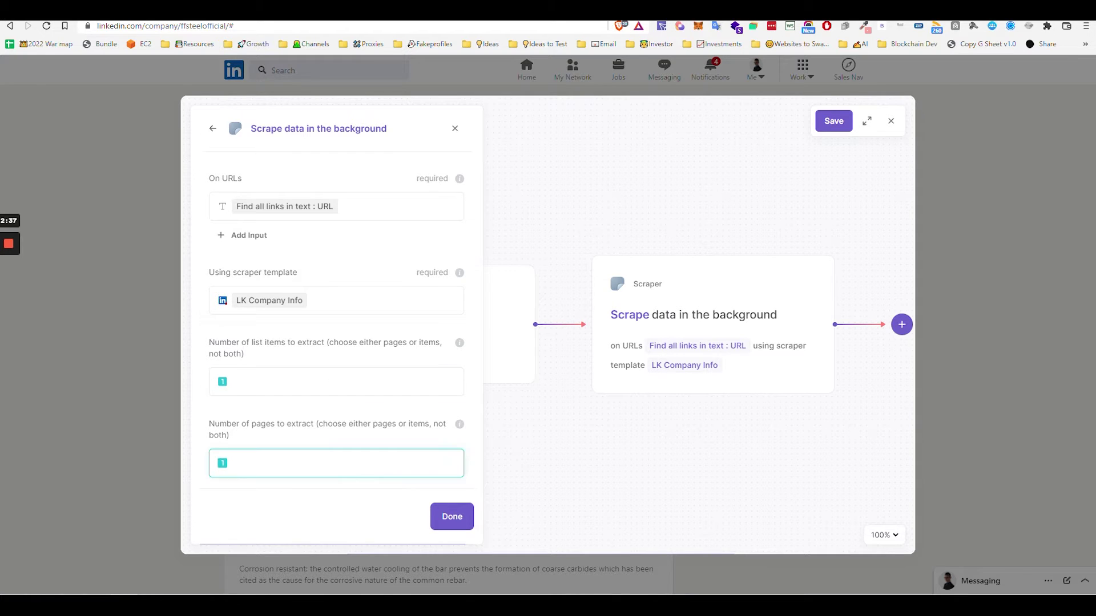
{"action": "type", "text": "1500"}
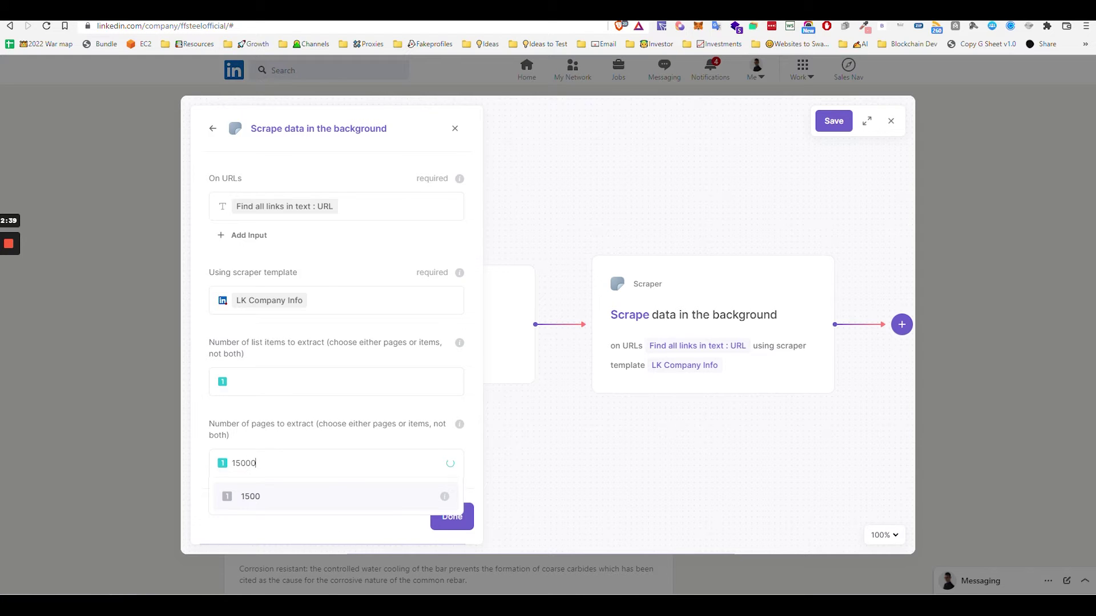
{"action": "key", "text": "Return"}
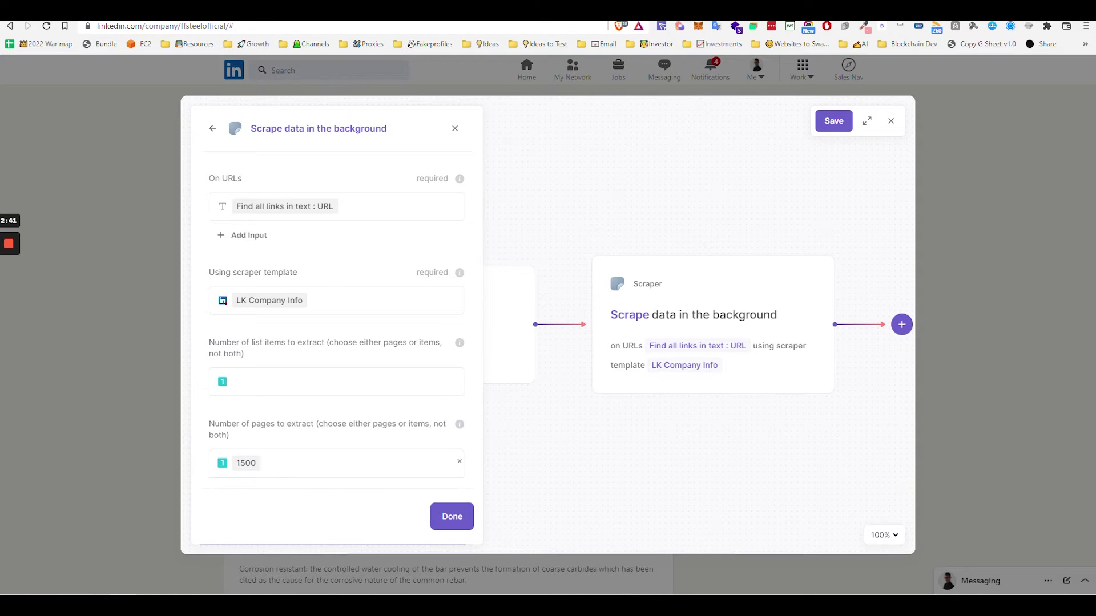
{"action": "left_click", "coordinate": [266, 464]}
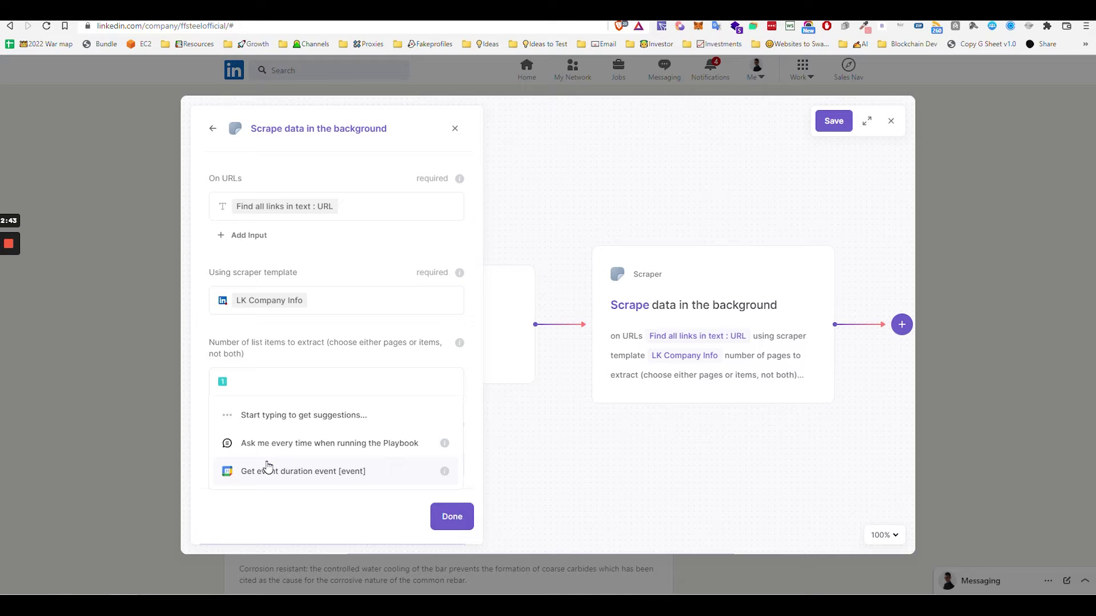
{"action": "left_click", "coordinate": [374, 539]}
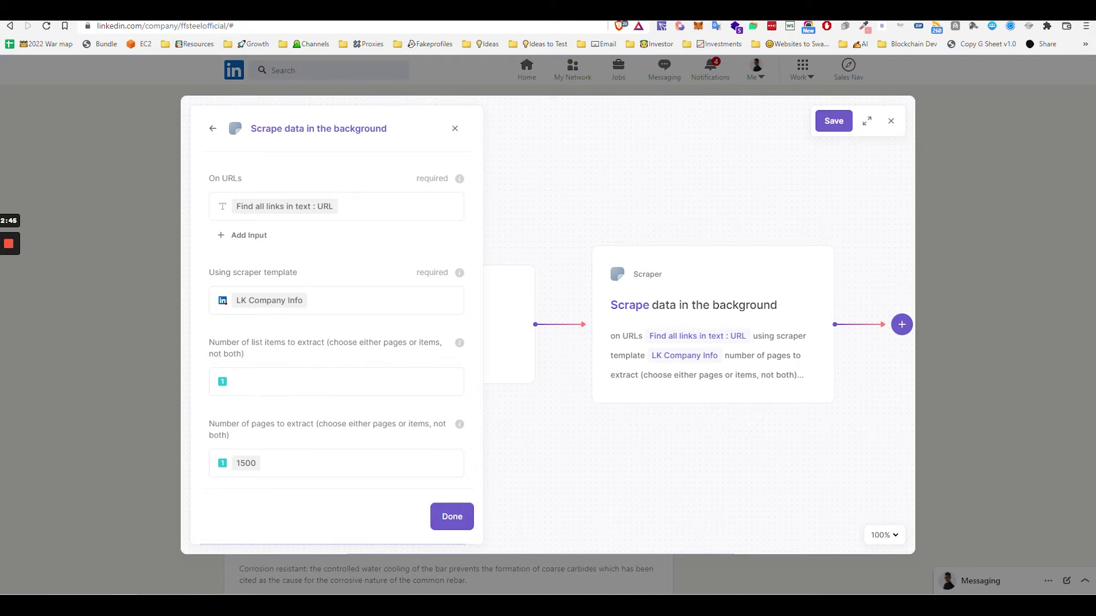
{"action": "left_click_drag", "start_coordinate": [334, 343], "coordinate": [429, 342]}
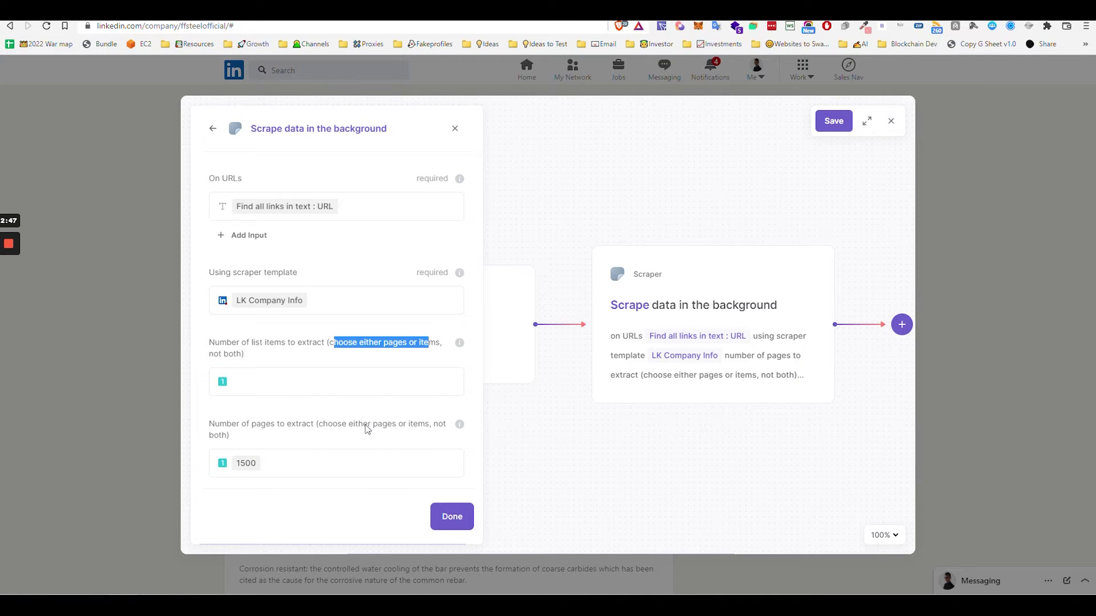
{"action": "left_click", "coordinate": [454, 517]}
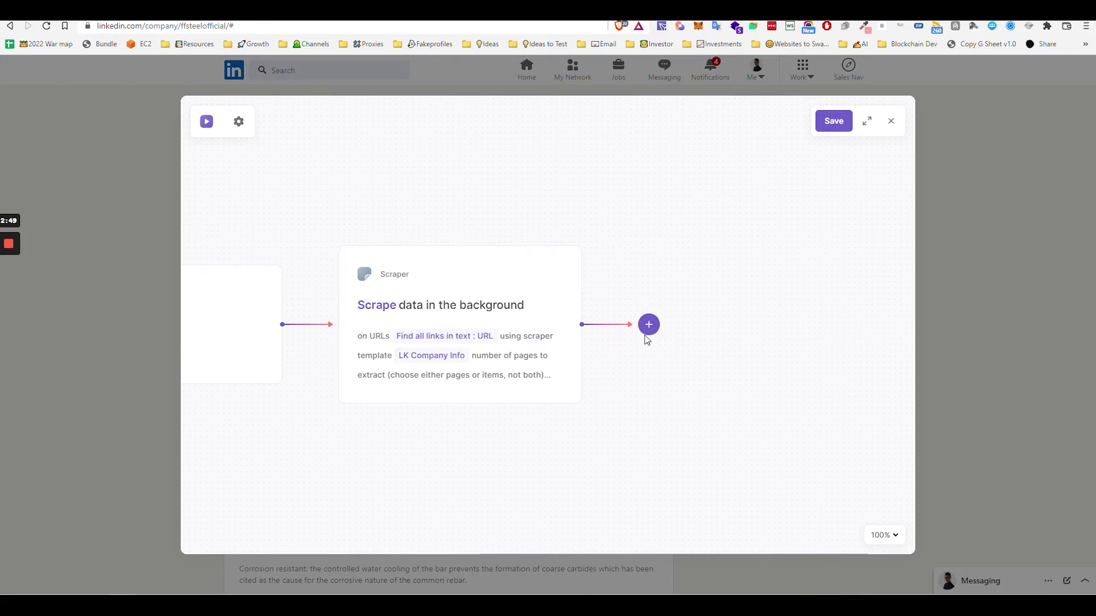
Add an Add Rows To Google Sheet step writing the Scraper table to a new sheet 'Linkedin company infos'.
{"action": "left_click", "coordinate": [647, 325]}
{"action": "left_click", "coordinate": [643, 361]}
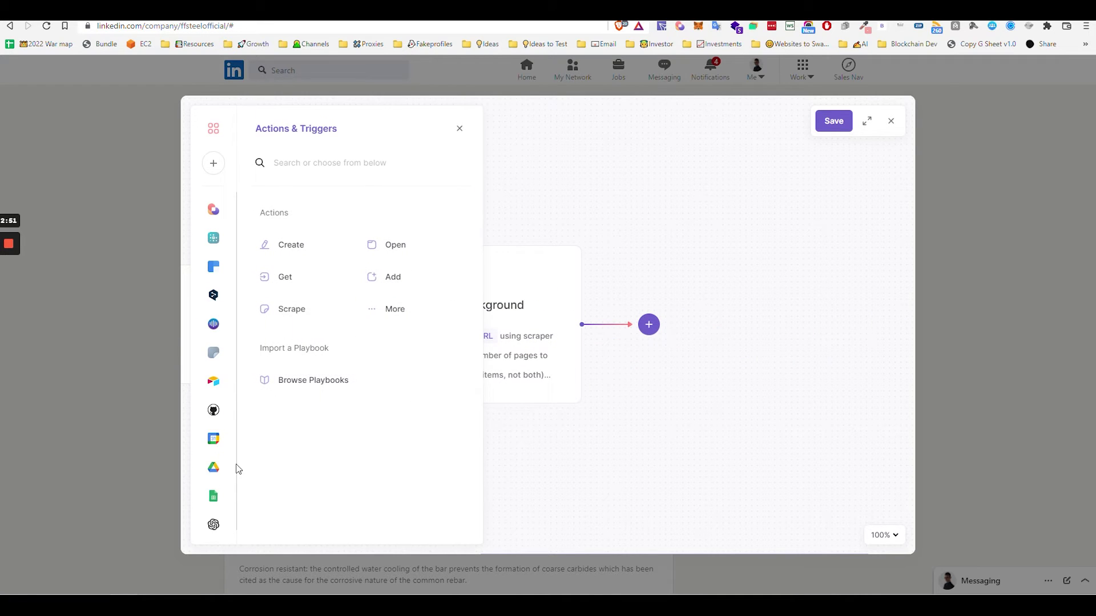
{"action": "left_click", "coordinate": [213, 495]}
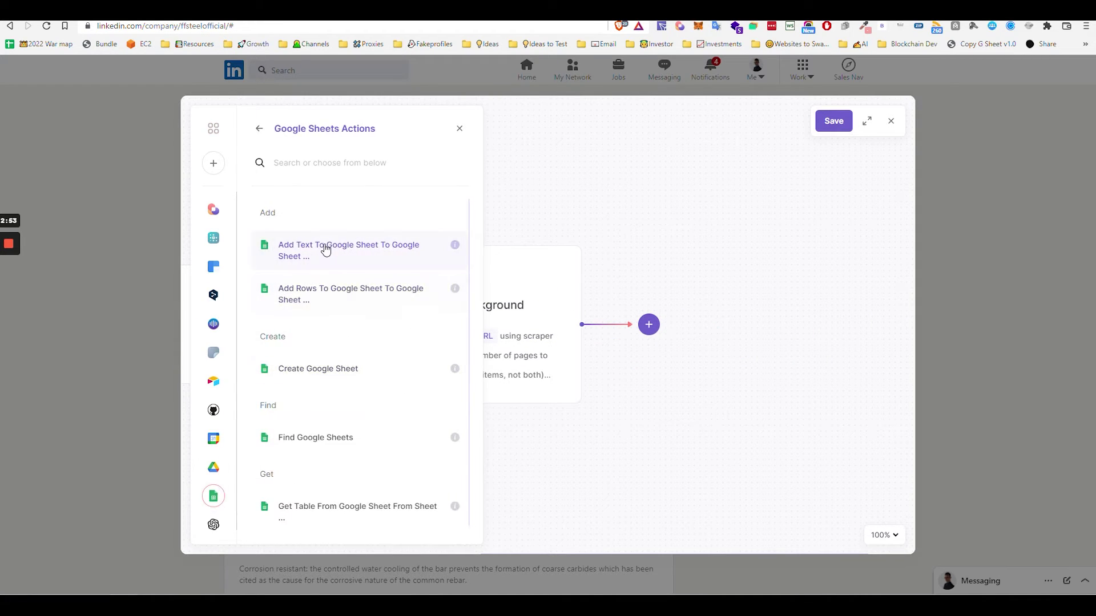
{"action": "left_click", "coordinate": [311, 298]}
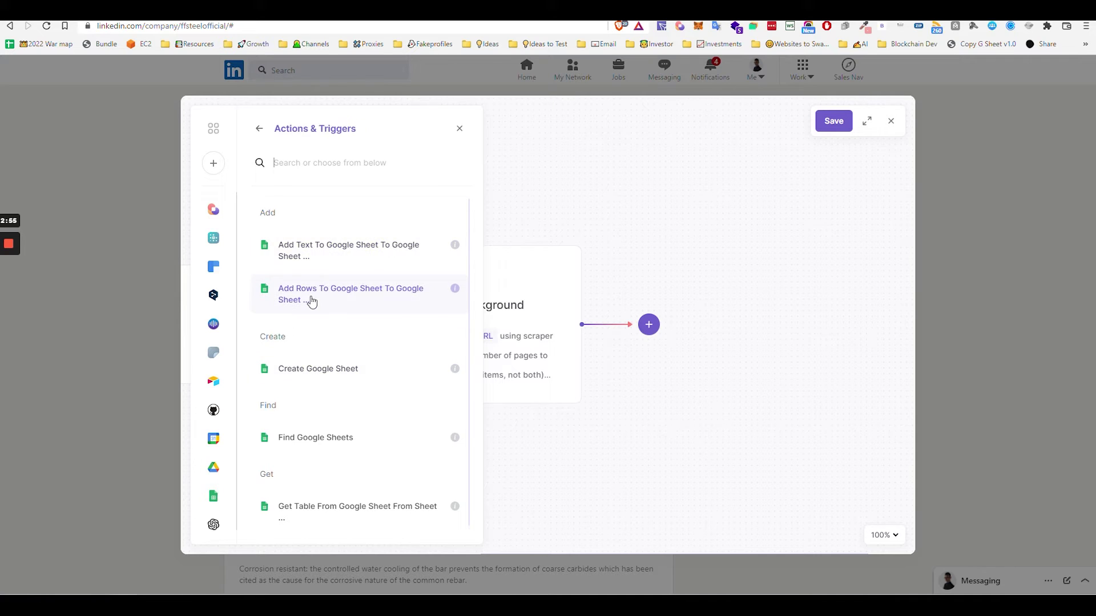
{"action": "type", "text": "create"}
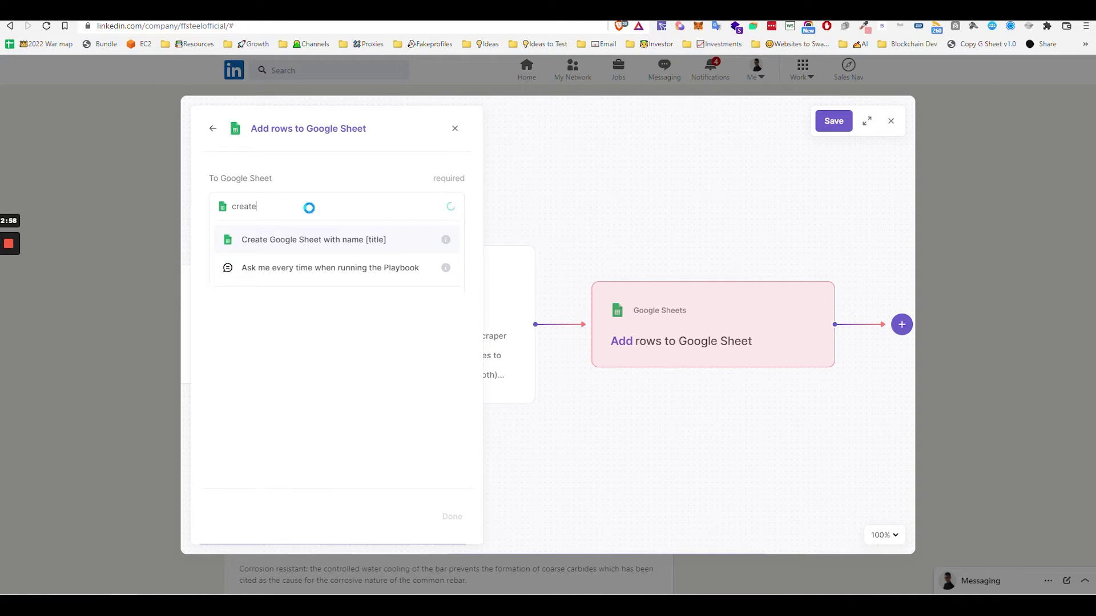
{"action": "key", "text": "Return"}
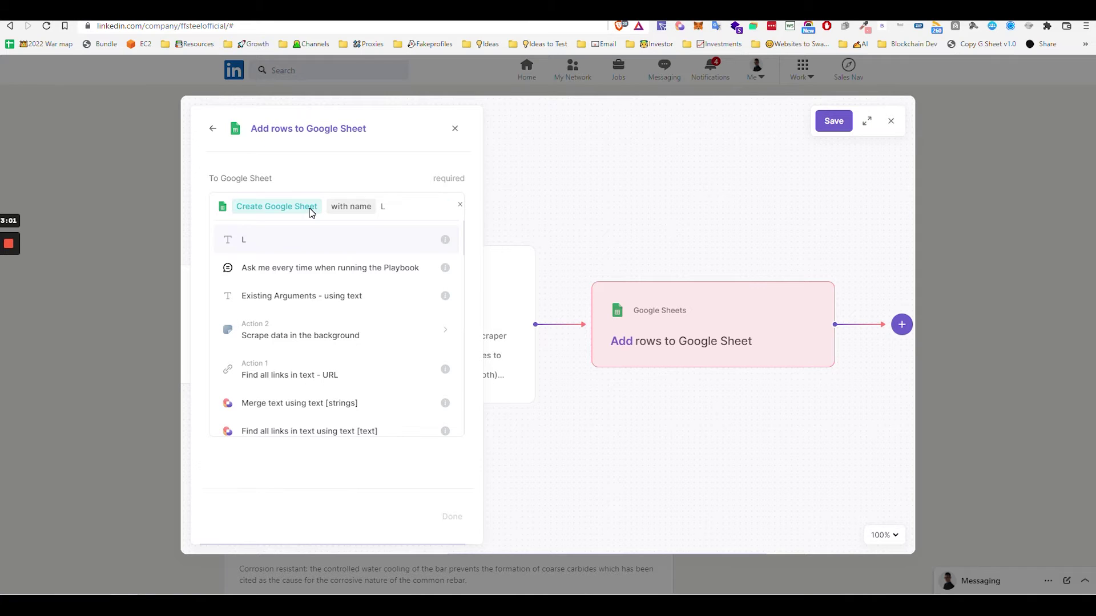
{"action": "type", "text": "Linkedin"}
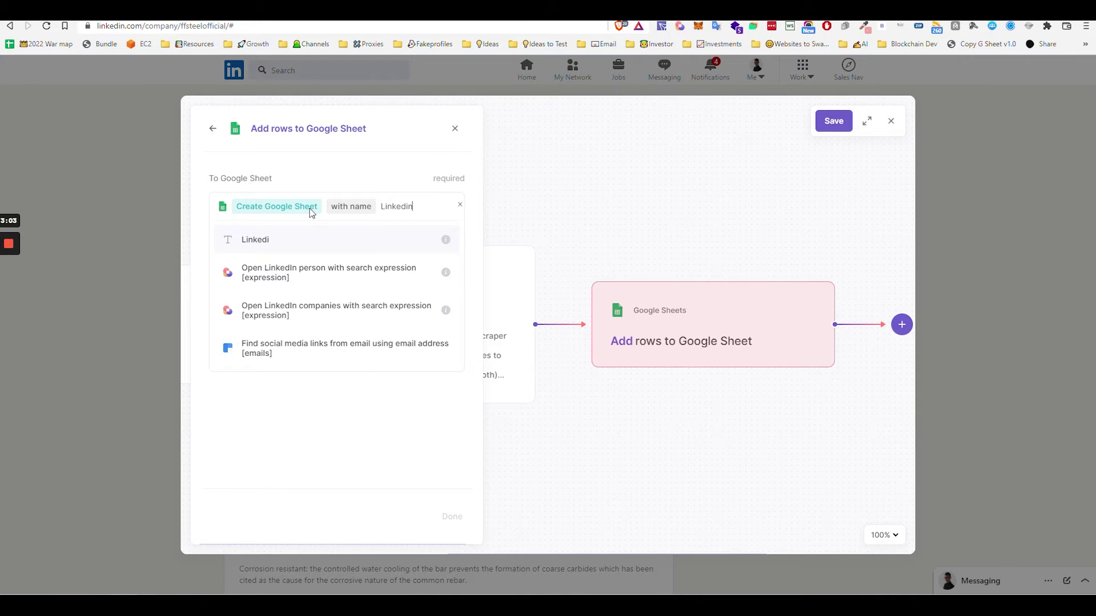
{"action": "type", "text": " company infos"}
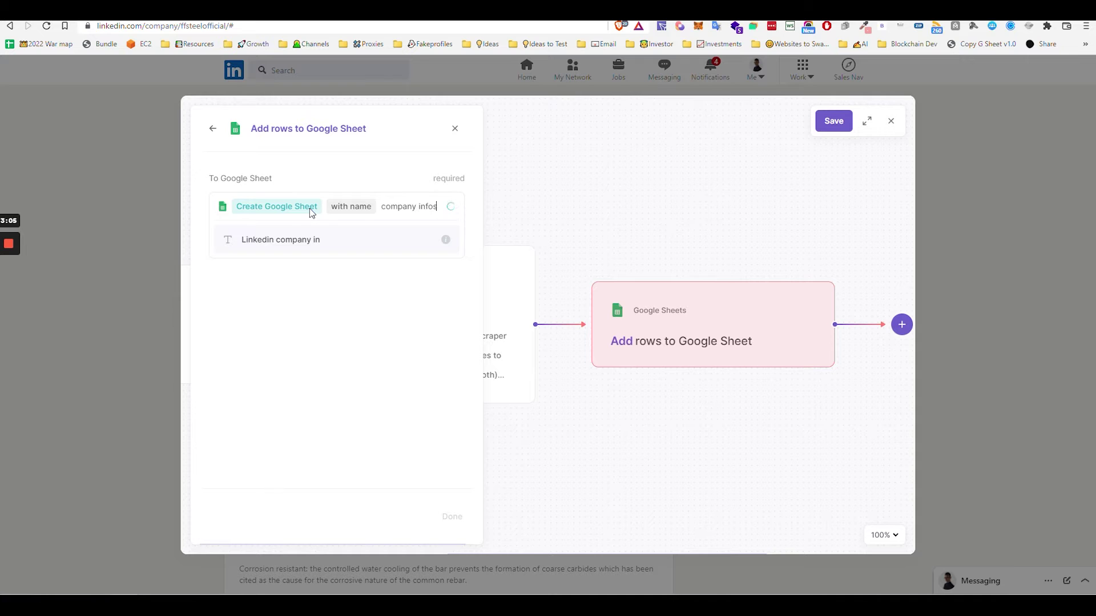
{"action": "key", "text": "Return"}
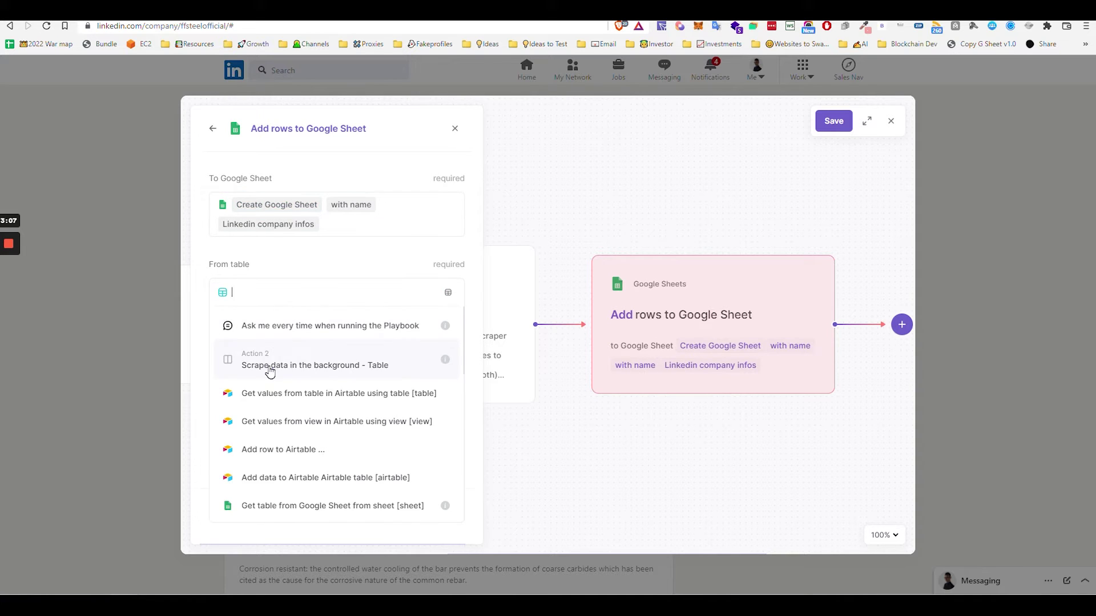
{"action": "left_click", "coordinate": [272, 371]}
{"action": "left_click", "coordinate": [460, 520]}
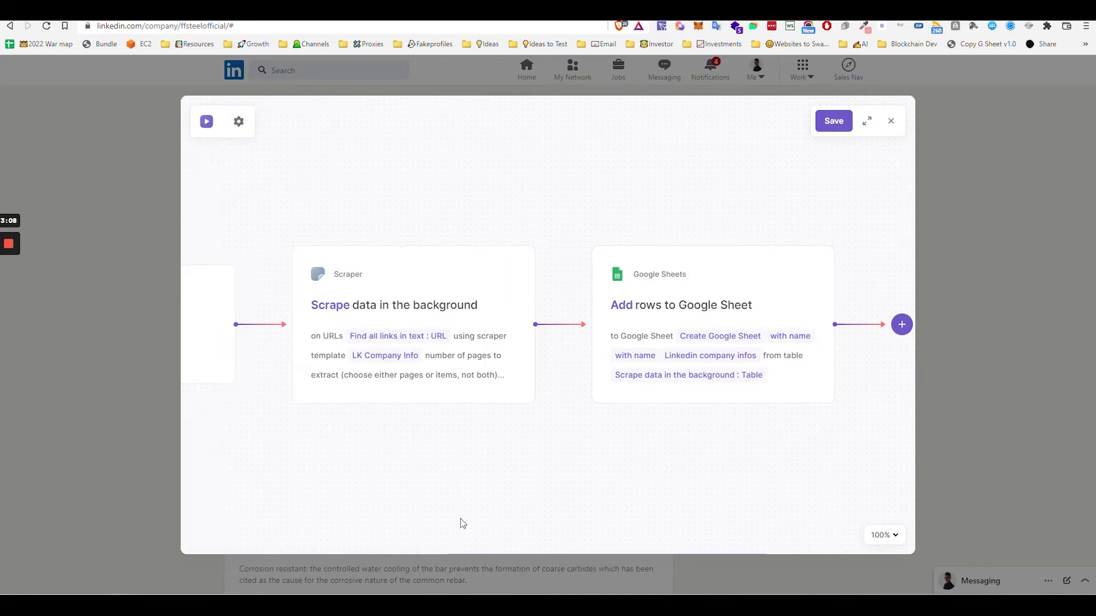
Save the playbook under the name 'Linkedin Company info Scraper'.
{"action": "left_click", "coordinate": [827, 127]}
{"action": "left_click", "coordinate": [595, 181]}
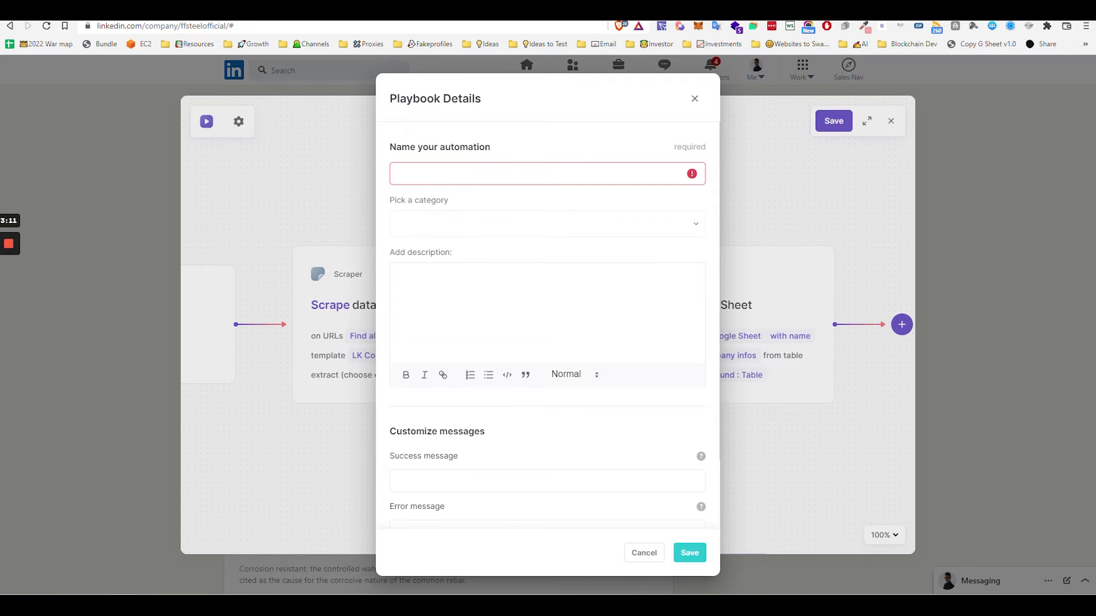
{"action": "type", "text": "Linkedin Company info Scraper"}
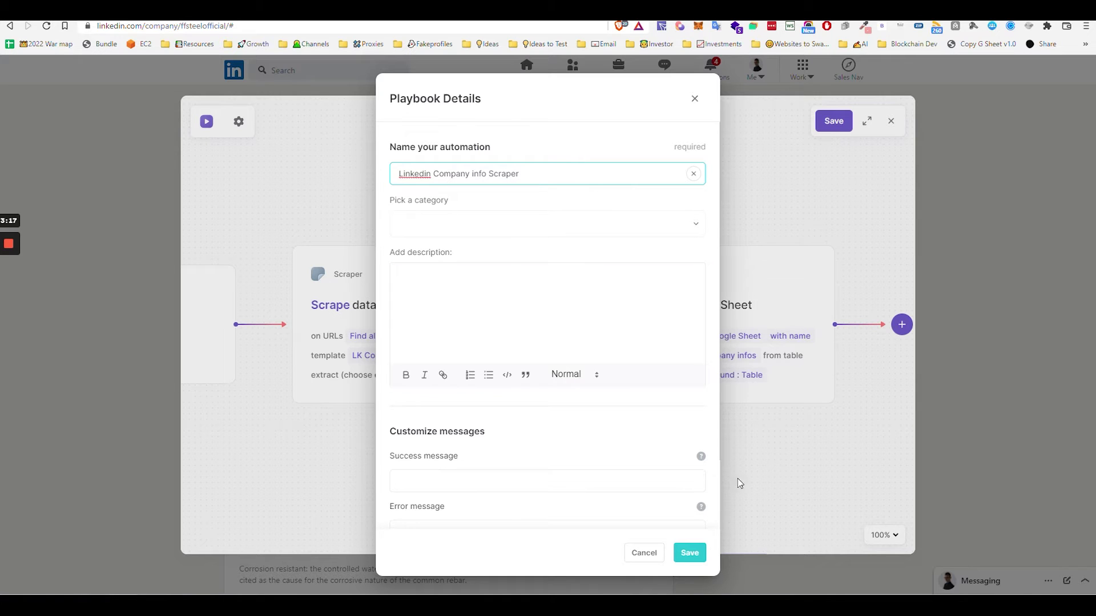
{"action": "left_click", "coordinate": [689, 552]}
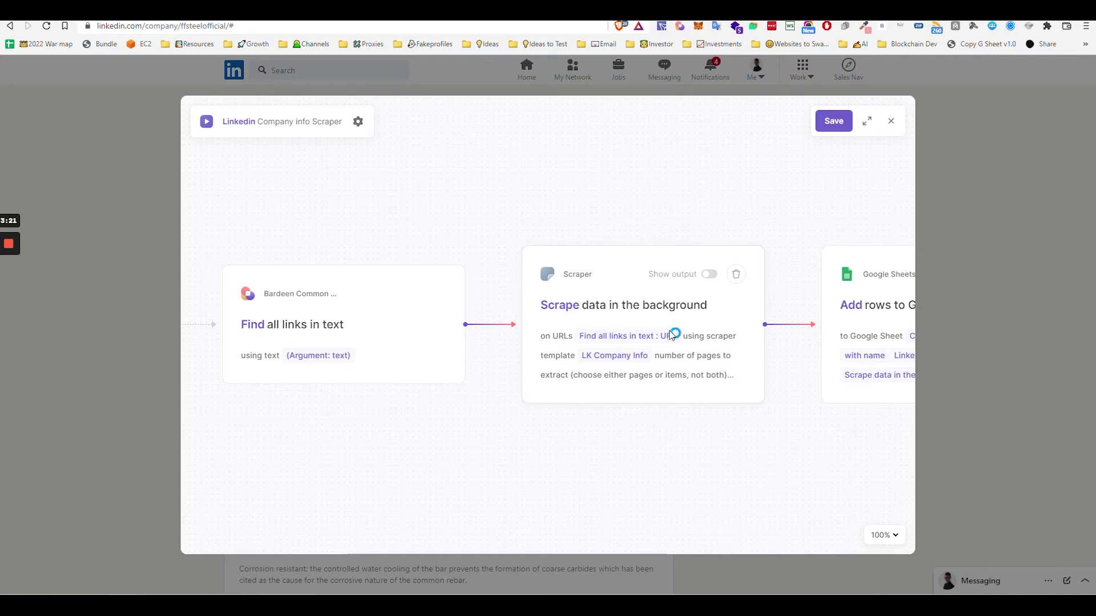
Set the scraper step's In incognito window option to No.
{"action": "left_click", "coordinate": [619, 301]}
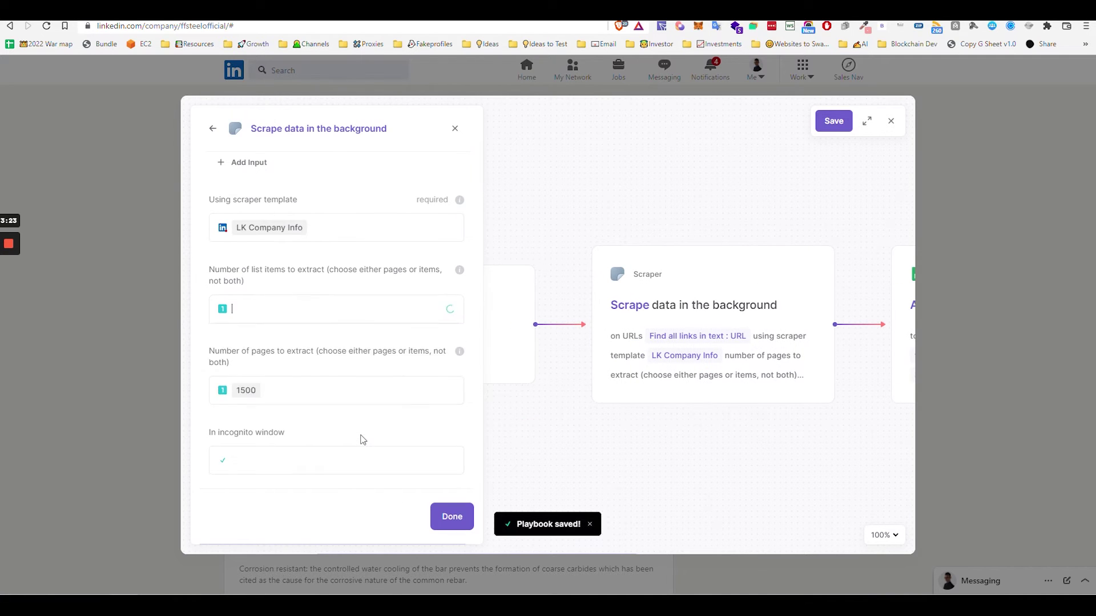
{"action": "left_click", "coordinate": [254, 461]}
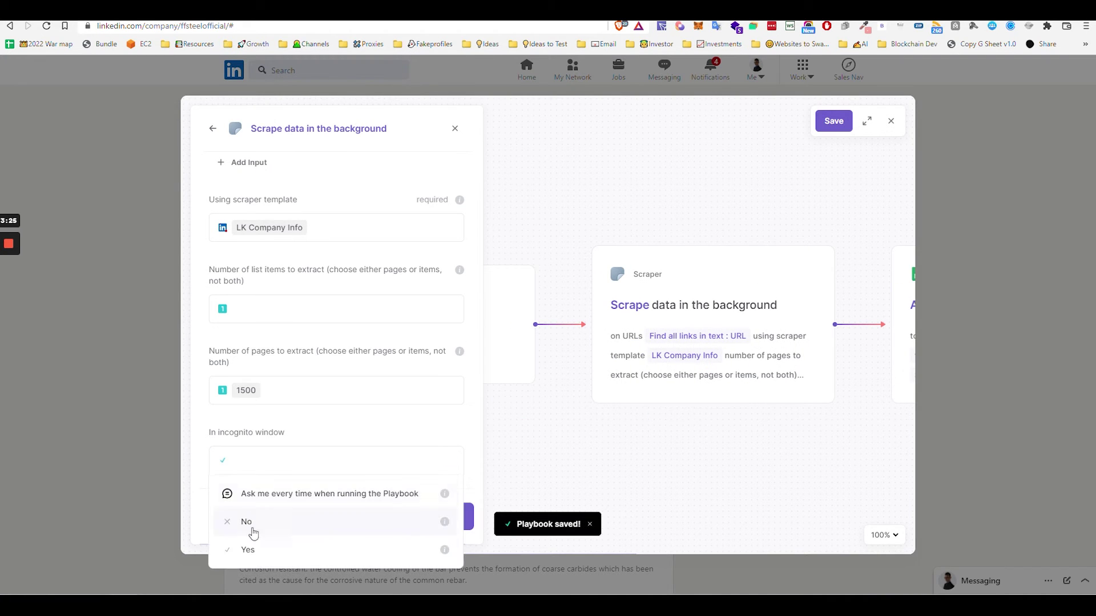
{"action": "left_click", "coordinate": [253, 528]}
{"action": "left_click", "coordinate": [457, 515]}
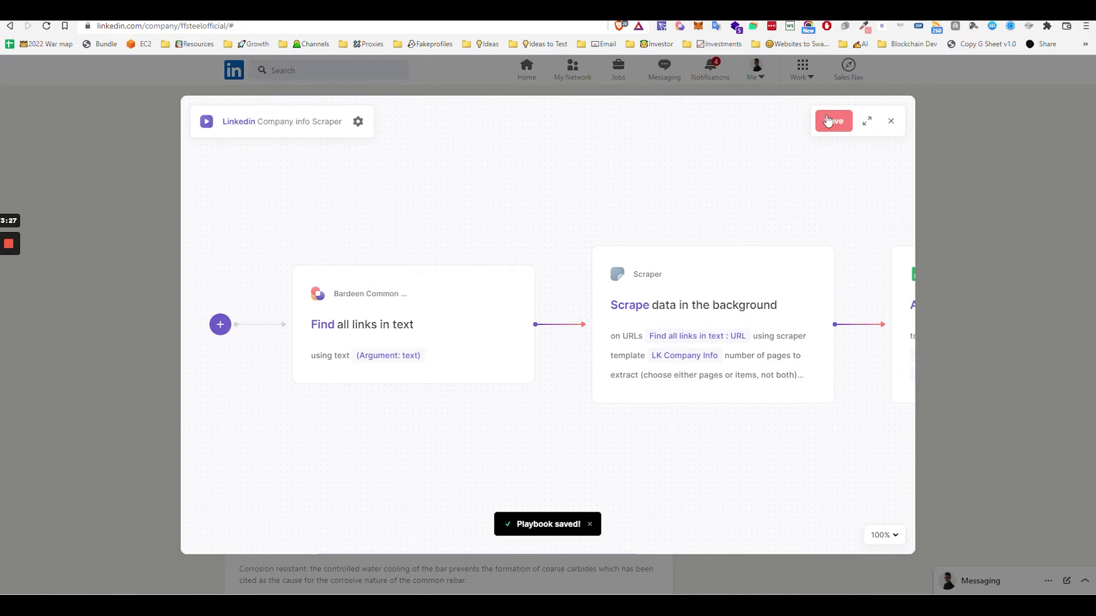
{"action": "scroll", "coordinate": [647, 205], "scroll_direction": "right", "scroll_amount": 4}
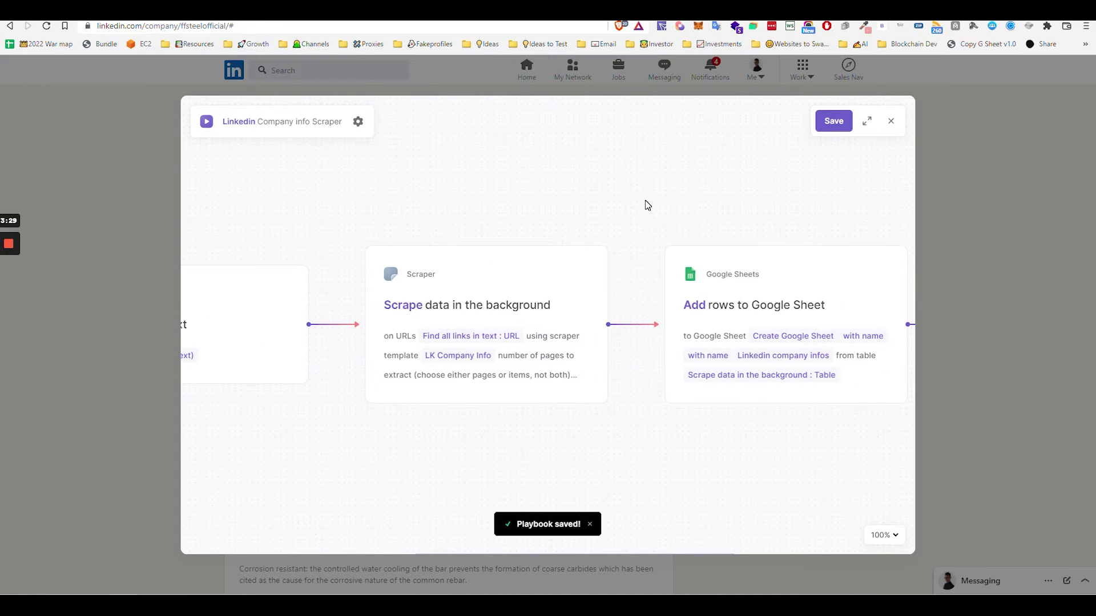
Close the builder, select the FF STEEL page address, and load google.com in a new tab.
{"action": "left_click", "coordinate": [891, 121]}
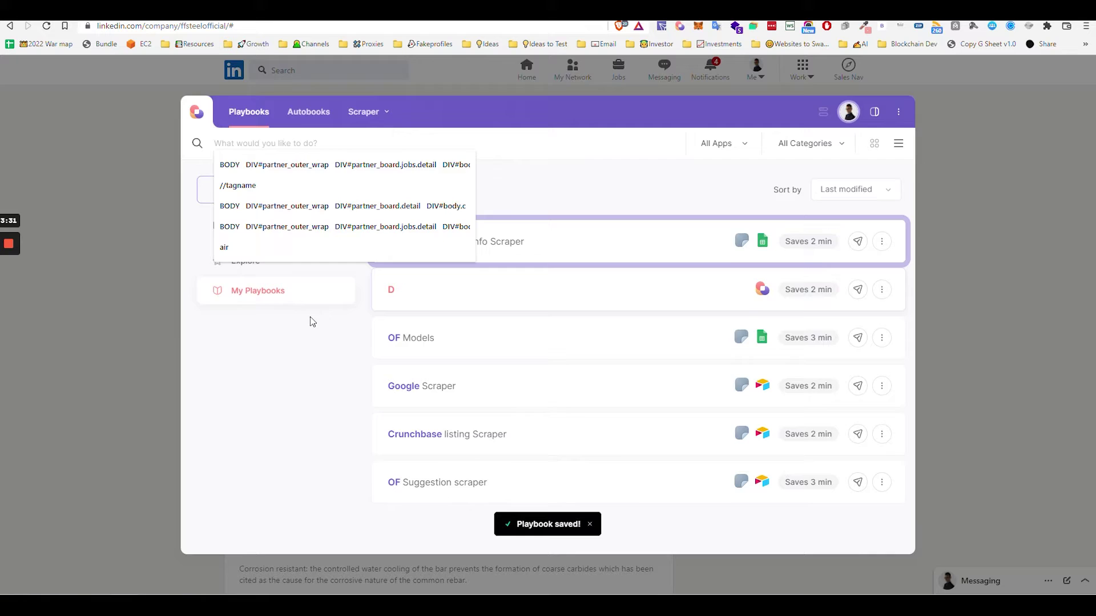
{"action": "left_click", "coordinate": [110, 292]}
{"action": "left_click_drag", "start_coordinate": [229, 26], "coordinate": [96, 25]}
{"action": "key", "text": "ctrl+c"}
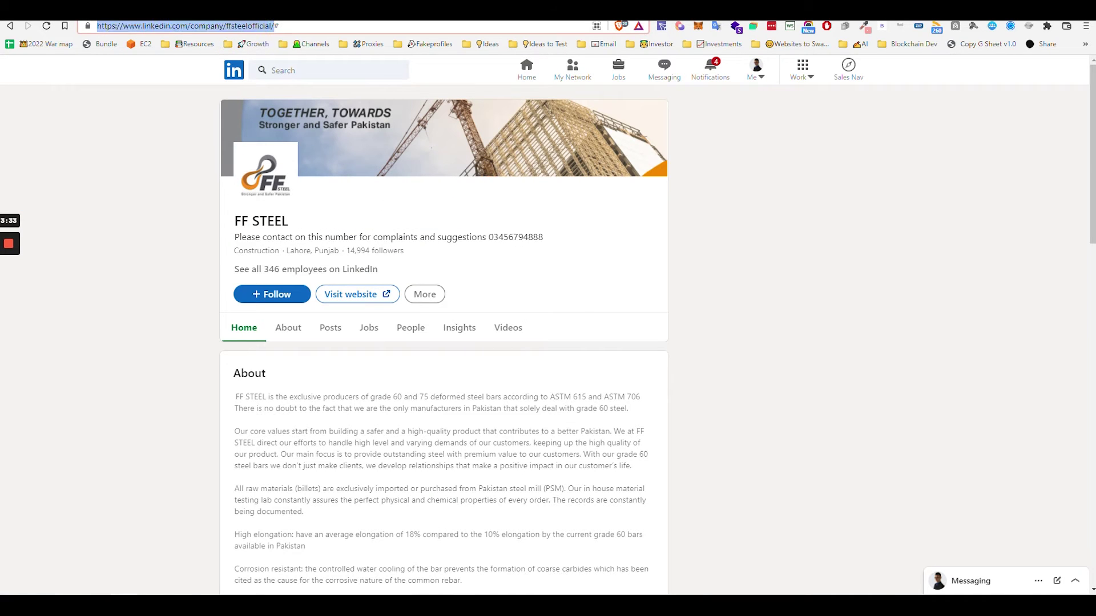
{"action": "left_click", "coordinate": [108, 340]}
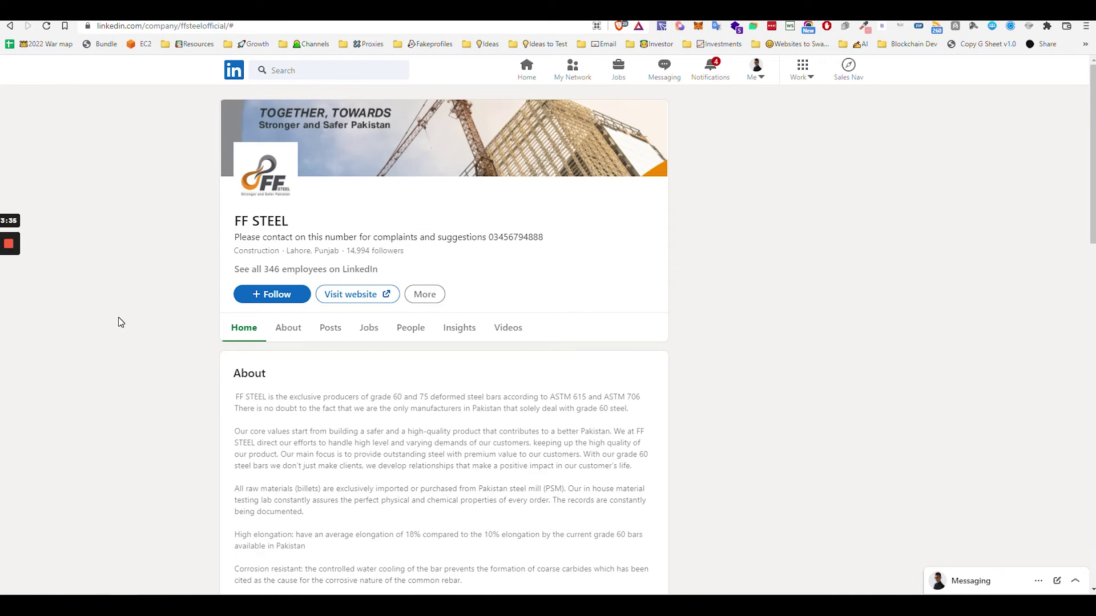
{"action": "key", "text": "alt+b"}
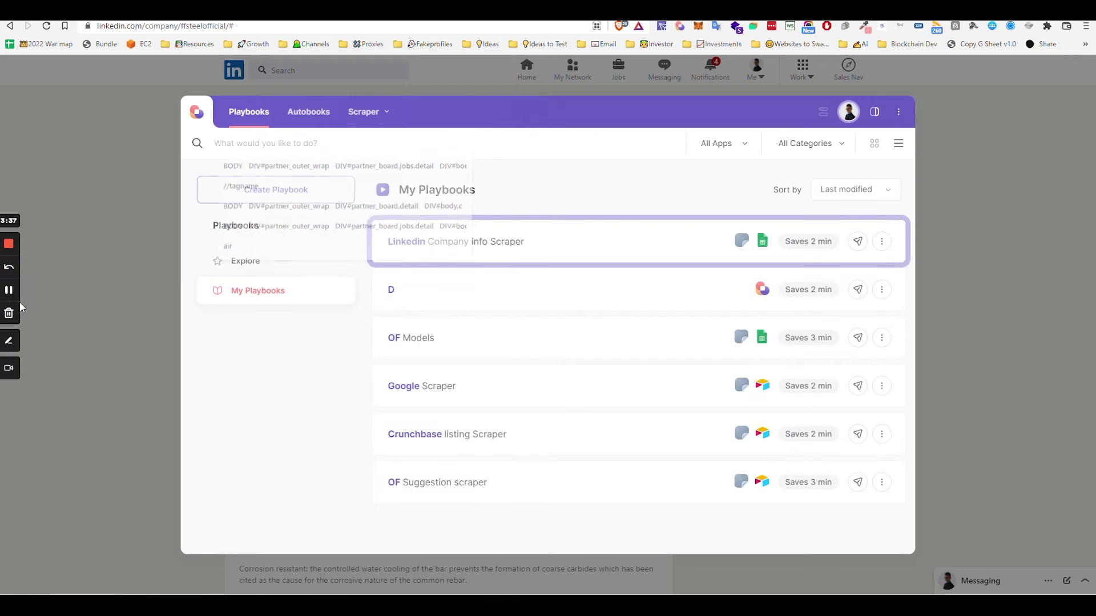
{"action": "key", "text": "ctrl+t"}
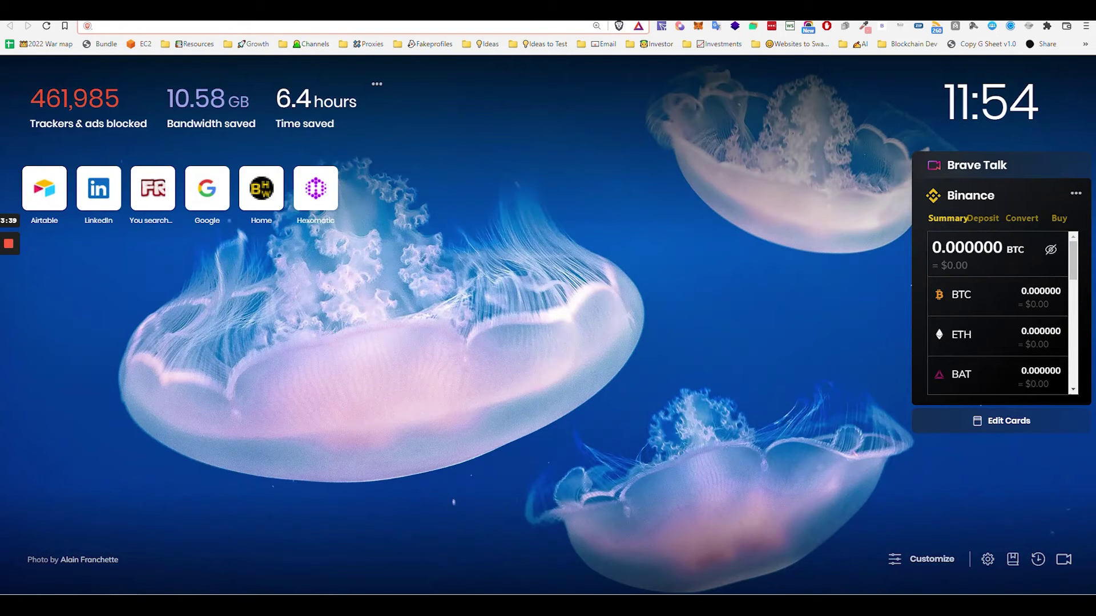
{"action": "type", "text": "google.com"}
{"action": "key", "text": "Return"}
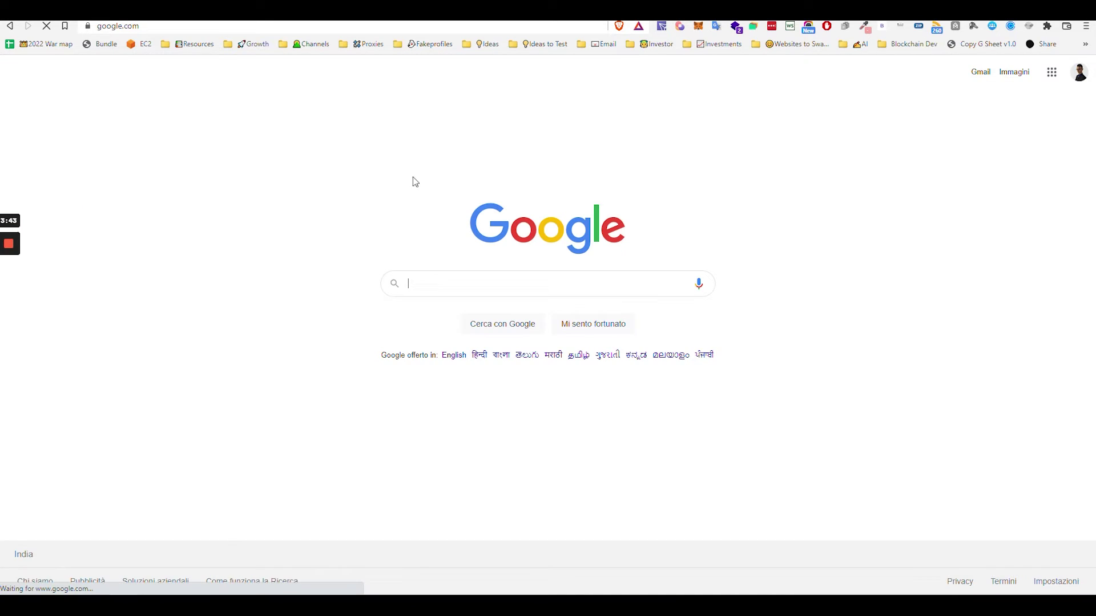
Run Linkedin Company info Scraper with the FF STEEL company URL as input.
{"action": "key", "text": "alt+b"}
{"action": "key", "text": "alt+b"}
{"action": "key", "text": "alt+b"}
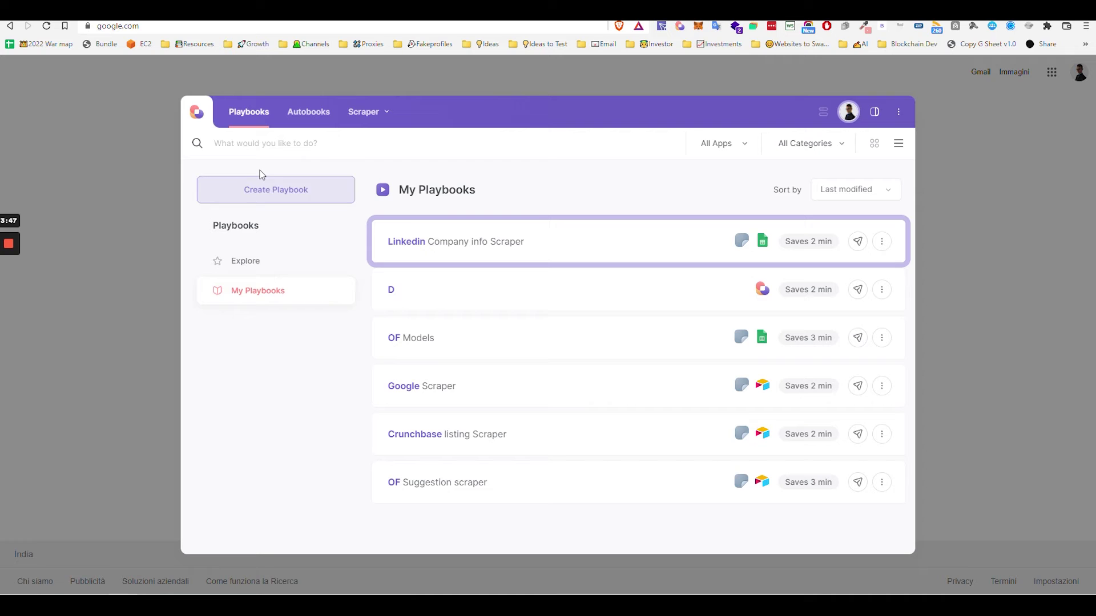
{"action": "left_click", "coordinate": [531, 251]}
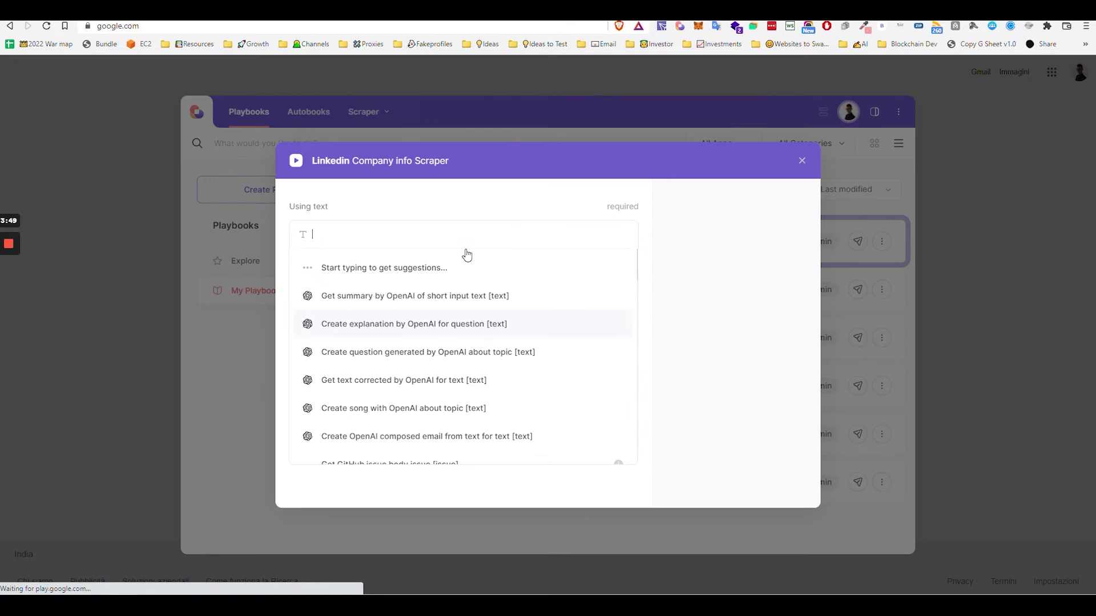
{"action": "key", "text": "ctrl+v"}
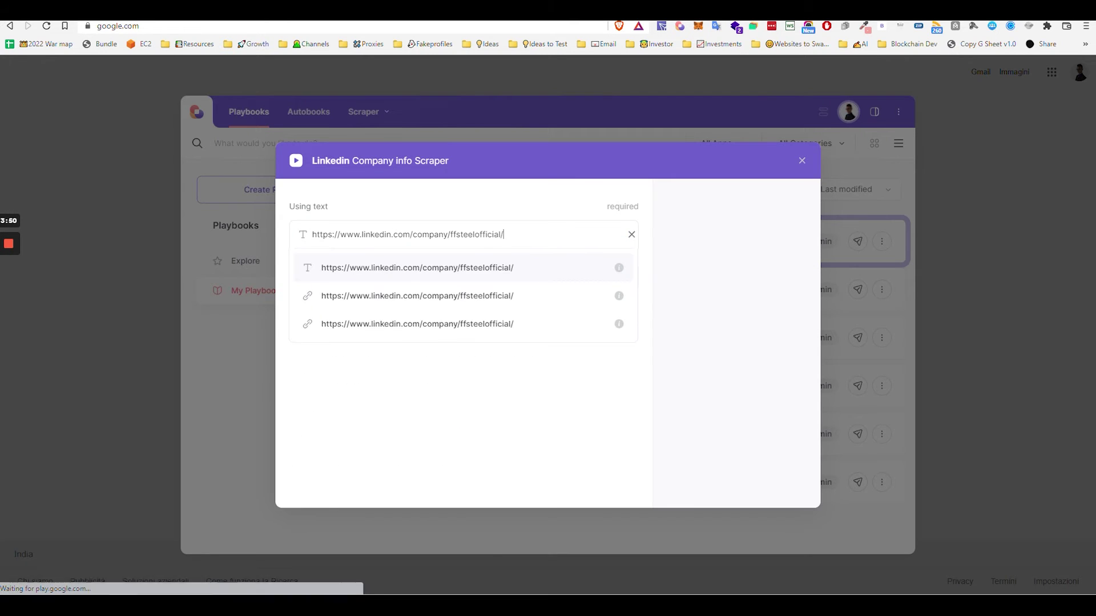
{"action": "left_click", "coordinate": [405, 296]}
{"action": "left_click", "coordinate": [490, 274]}
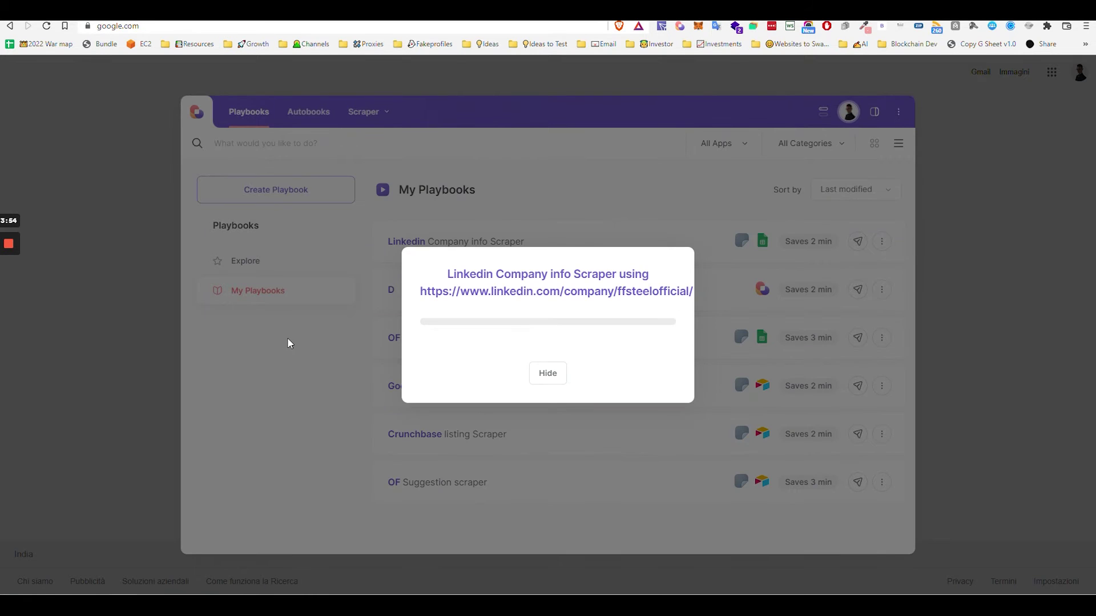
{"action": "left_click", "coordinate": [175, 483]}
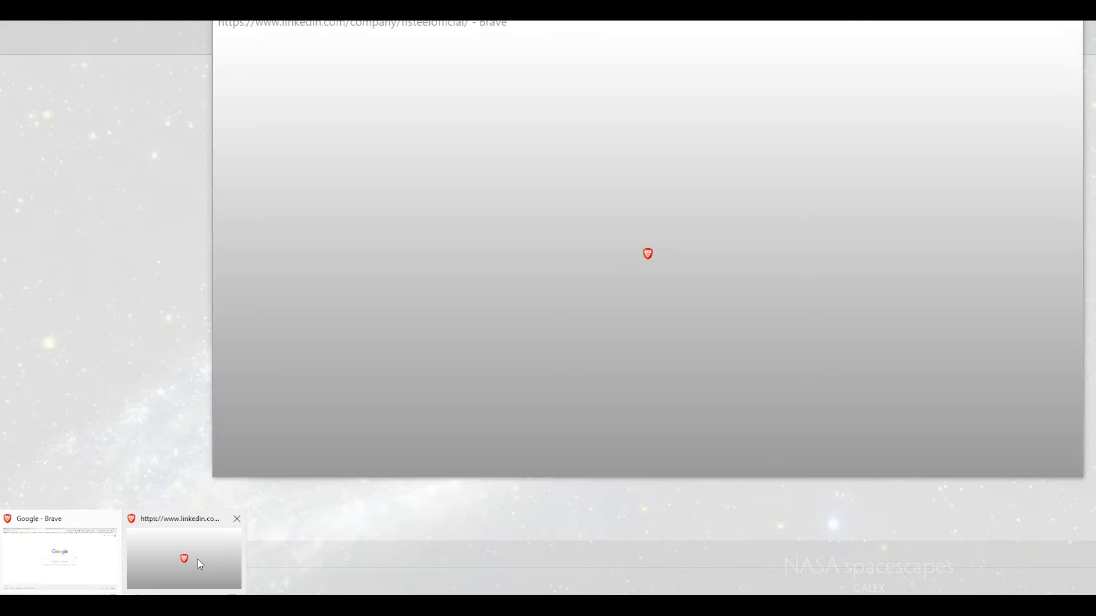
Close the LinkedIn popup, check the new FF STEEL row in the Linkedin company infos sheet, and return to the FF STEEL page.
{"action": "left_click", "coordinate": [198, 559]}
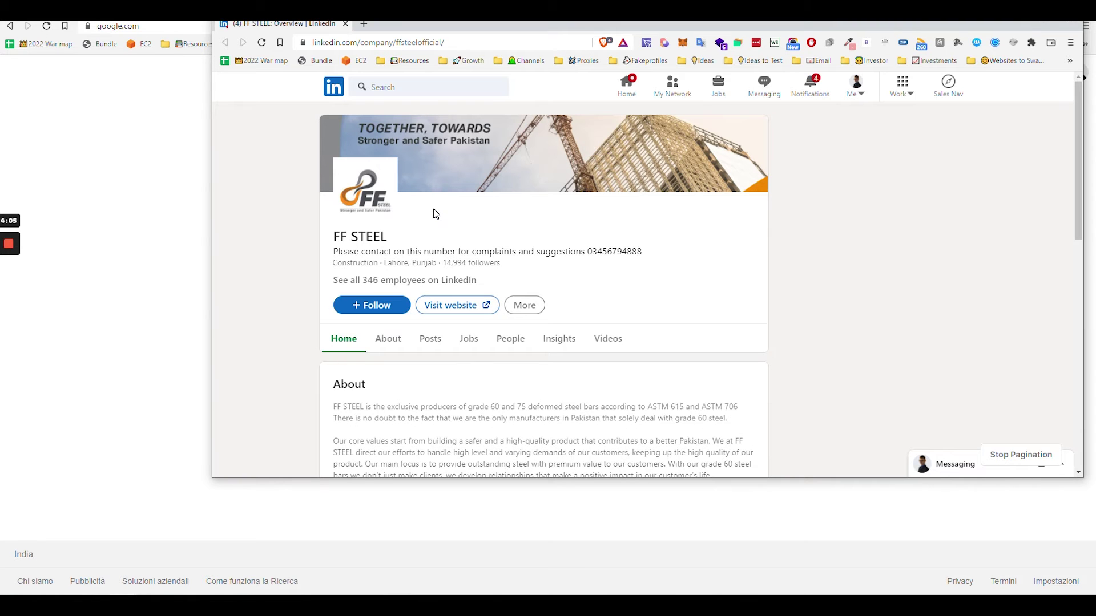
{"action": "key", "text": "ctrl+w"}
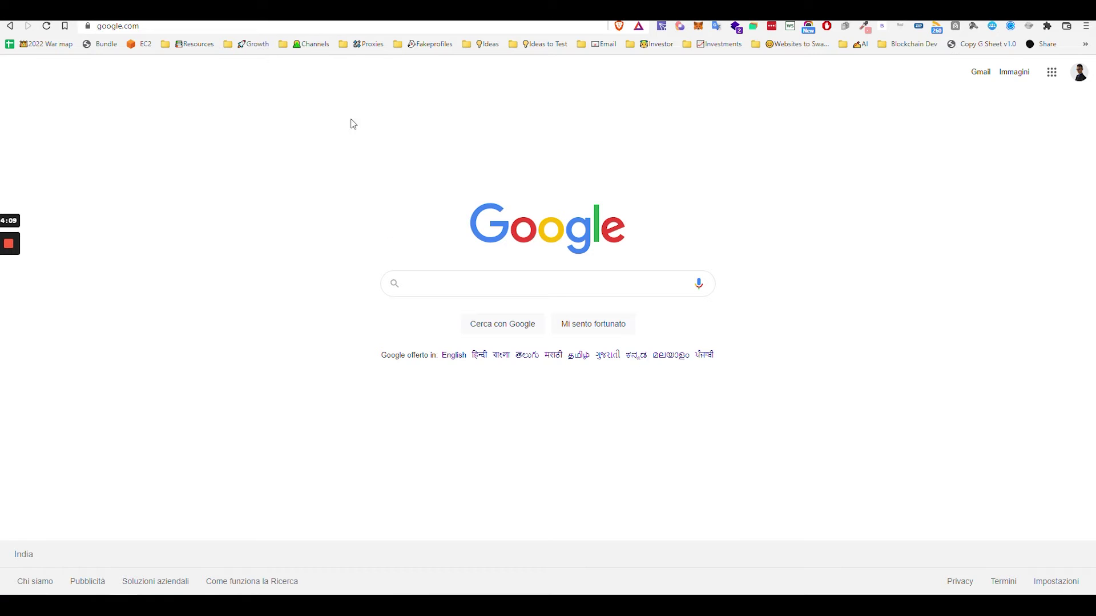
{"action": "key", "text": "ctrl+Tab"}
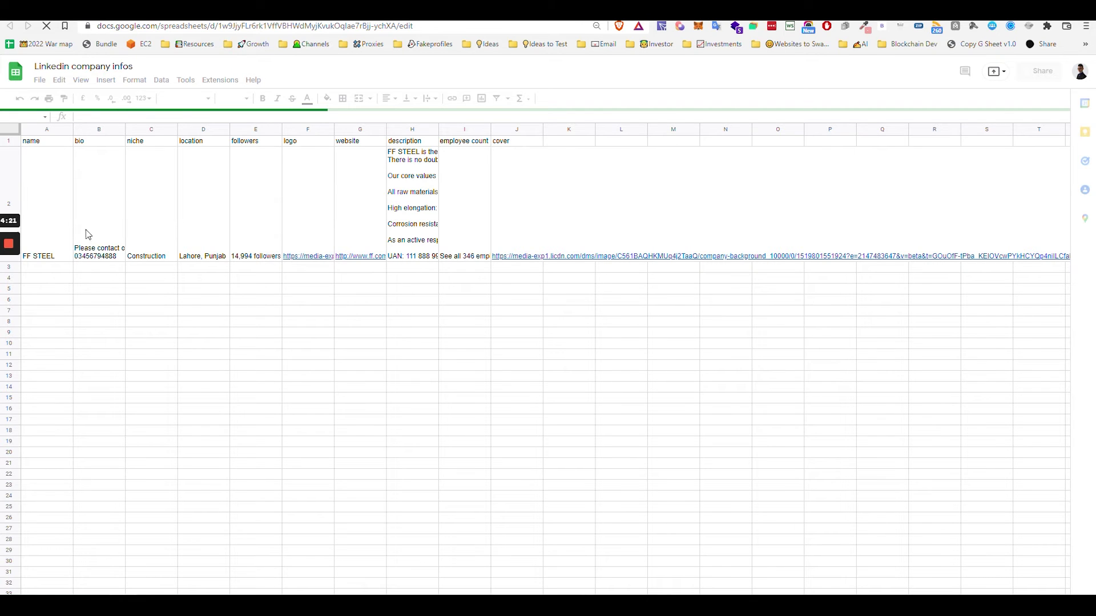
{"action": "left_click_drag", "start_coordinate": [85, 230], "coordinate": [521, 215]}
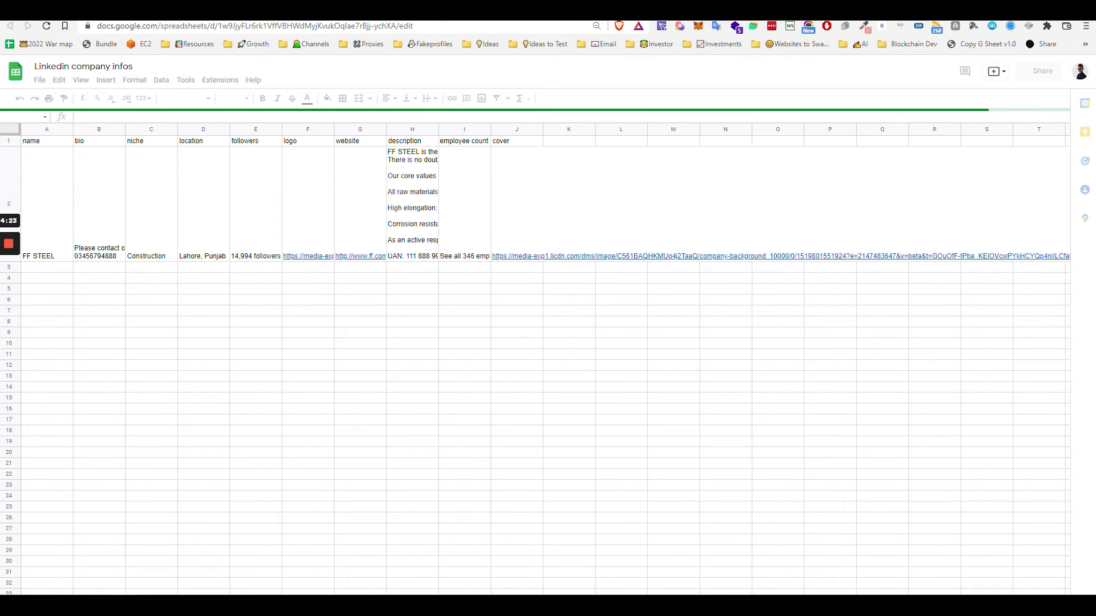
{"action": "left_click", "coordinate": [214, 12]}
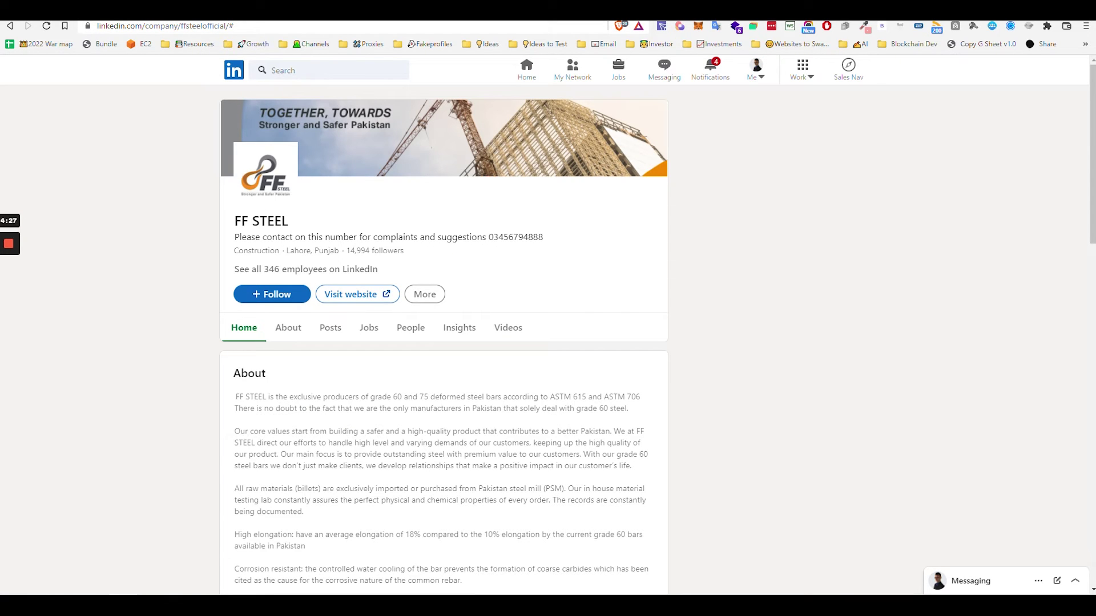
Reload the FF STEEL LinkedIn company page and go to its People tab.
{"action": "scroll", "coordinate": [411, 330], "scroll_direction": "down", "scroll_amount": 5}
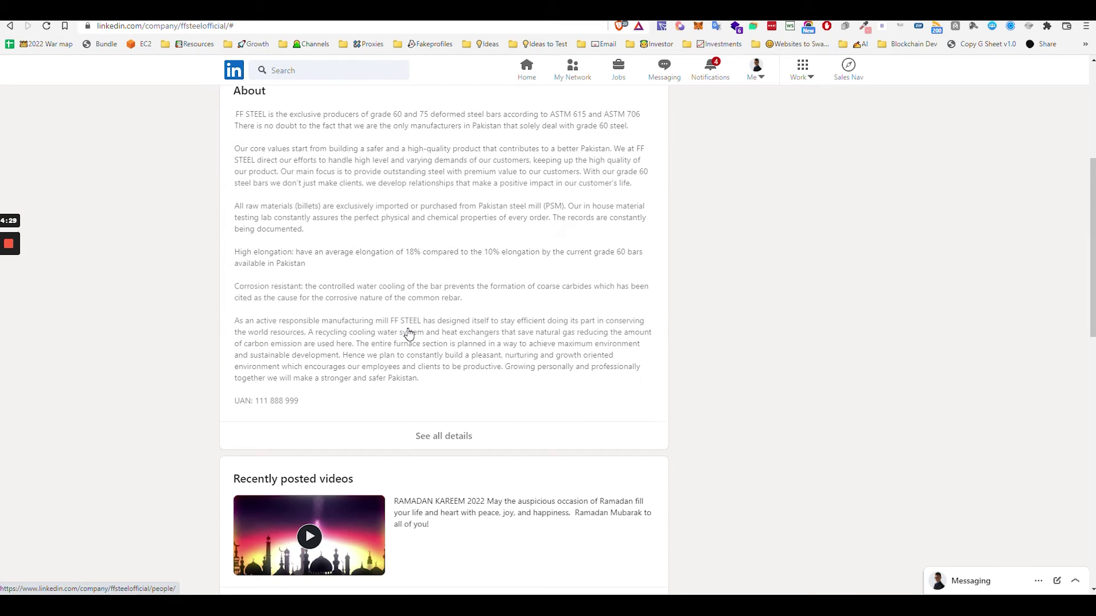
{"action": "scroll", "coordinate": [374, 289], "scroll_direction": "up", "scroll_amount": 5}
{"action": "right_click", "coordinate": [233, 75]}
{"action": "key", "text": "Escape"}
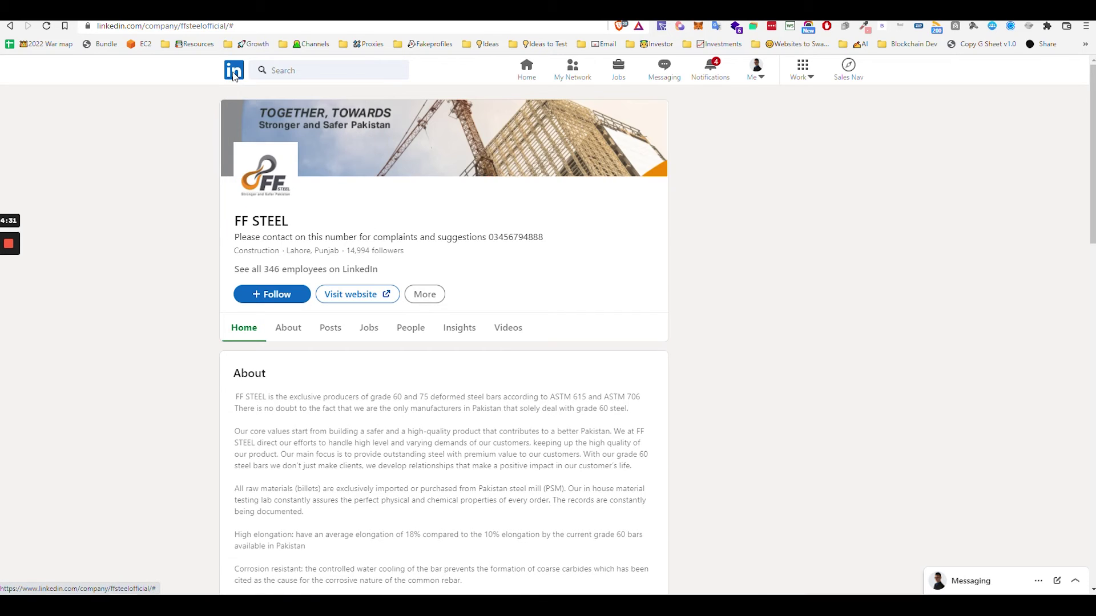
{"action": "left_click", "coordinate": [232, 75]}
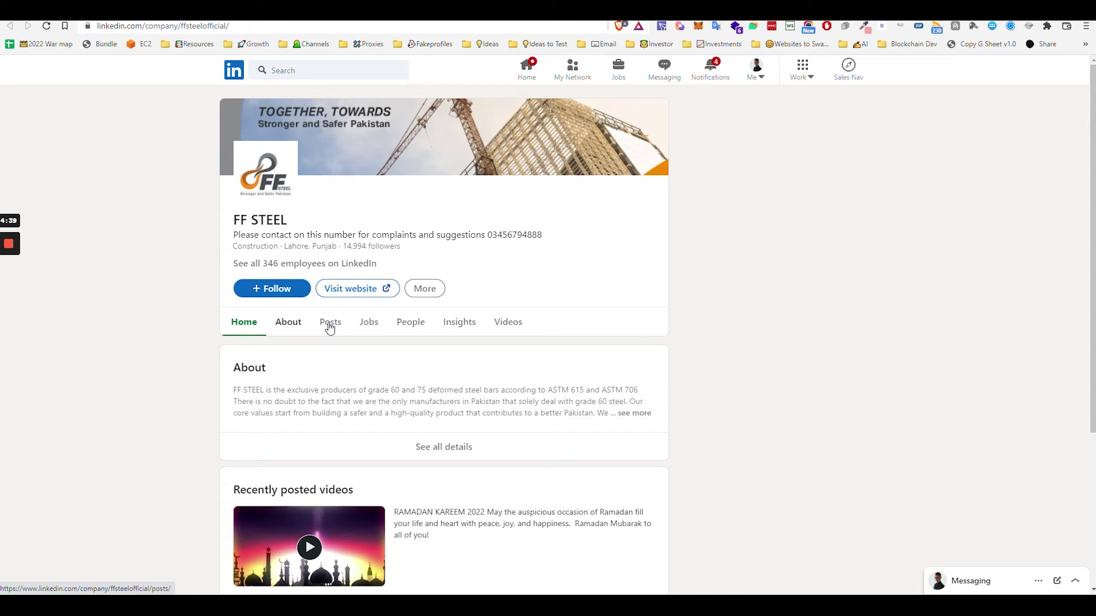
{"action": "left_click", "coordinate": [410, 323]}
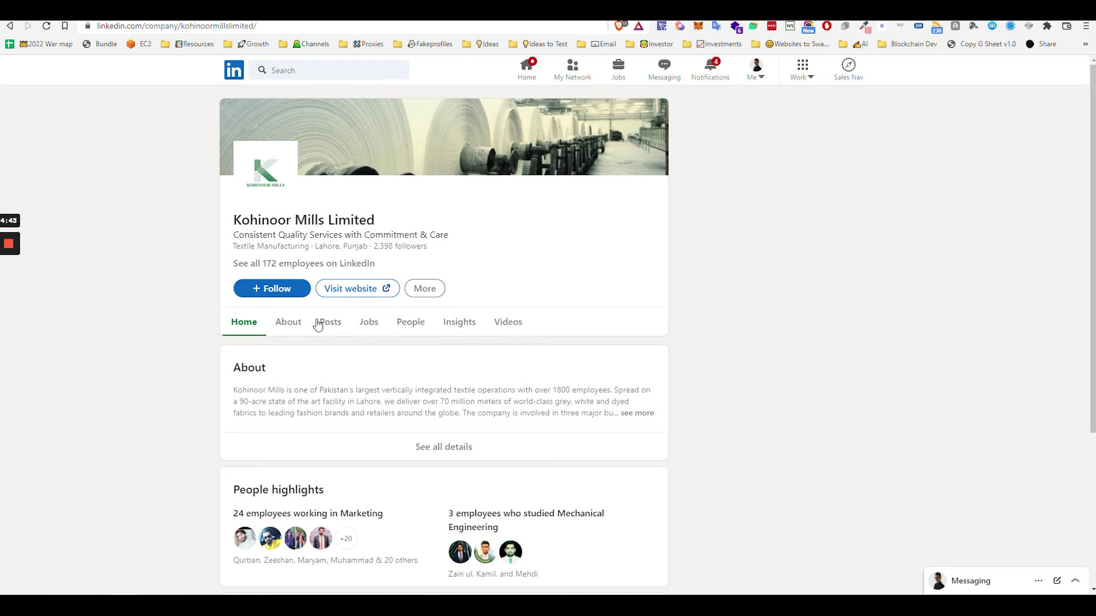
Copy the Kohinoor Mills page URL and try it in the LinkedIn Company info Scraper's input, then clear it.
{"action": "left_click", "coordinate": [255, 24]}
{"action": "key", "text": "ctrl+c"}
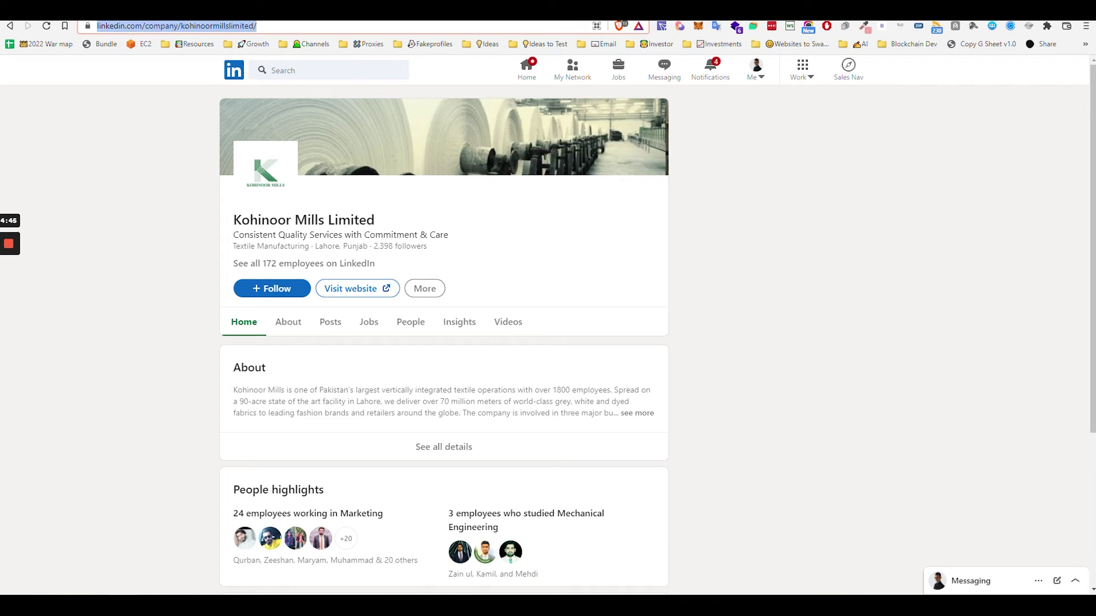
{"action": "key", "text": "alt+b"}
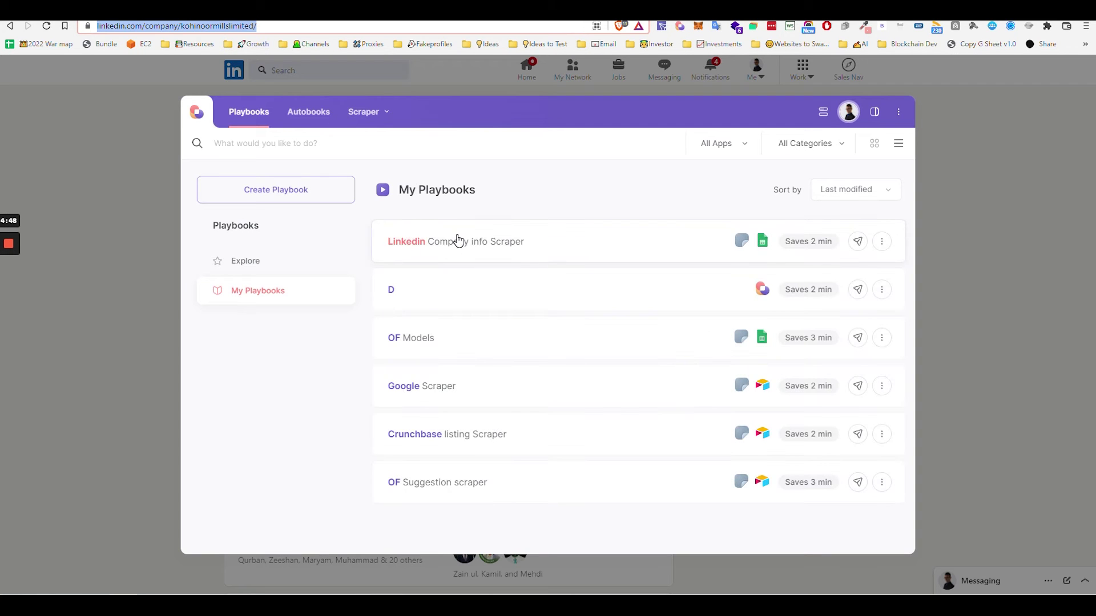
{"action": "left_click", "coordinate": [458, 239]}
{"action": "key", "text": "ctrl+v"}
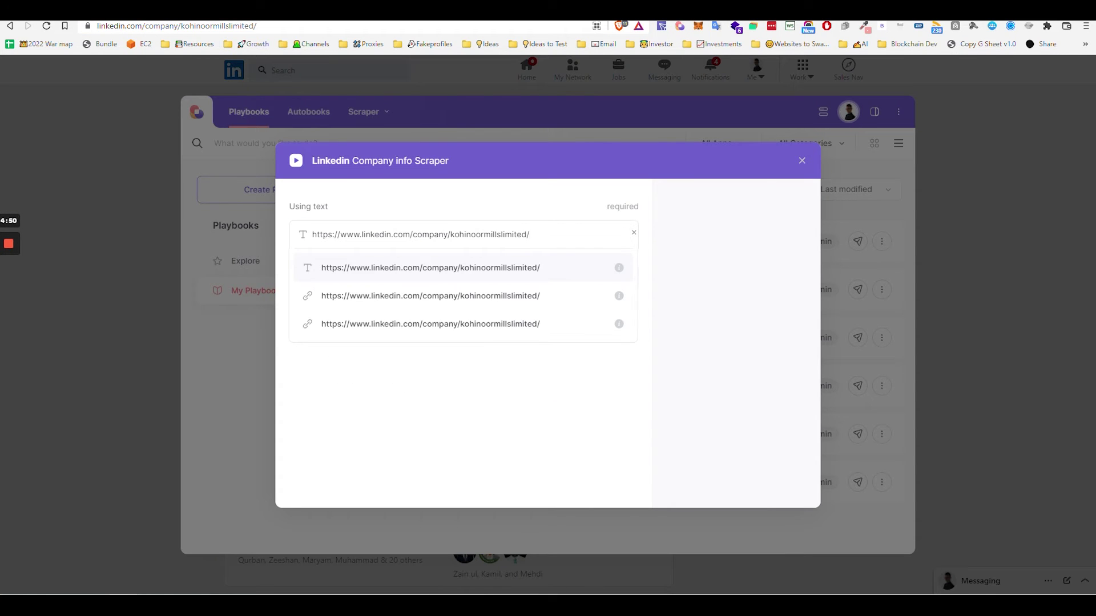
{"action": "key", "text": "Return"}
{"action": "left_click", "coordinate": [510, 235]}
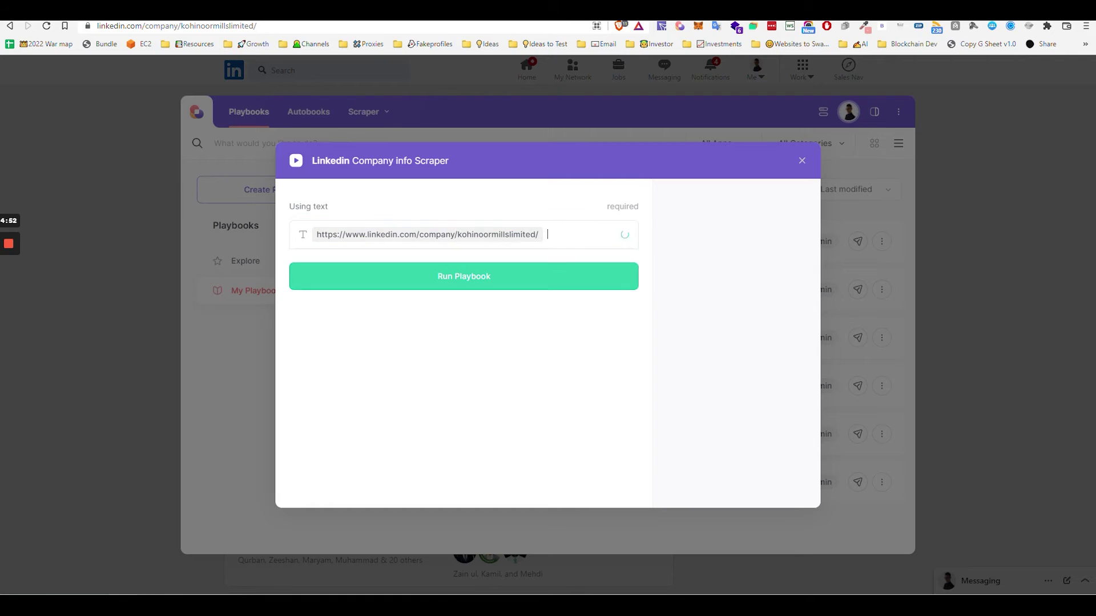
{"action": "key", "text": "BackSpace"}
{"action": "key", "text": "Escape"}
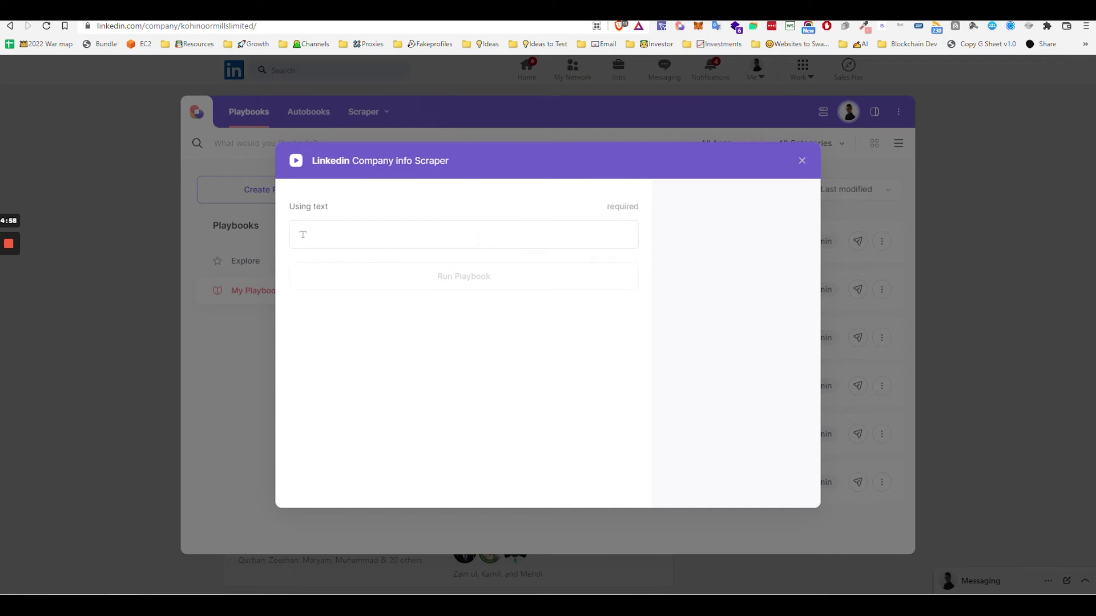
Add the FF STEEL URL on a second line under Kohinoor Mills in Notepad and select both.
{"action": "key", "text": "ctrl+Tab"}
{"action": "left_click", "coordinate": [214, 26]}
{"action": "key", "text": "alt+Tab"}
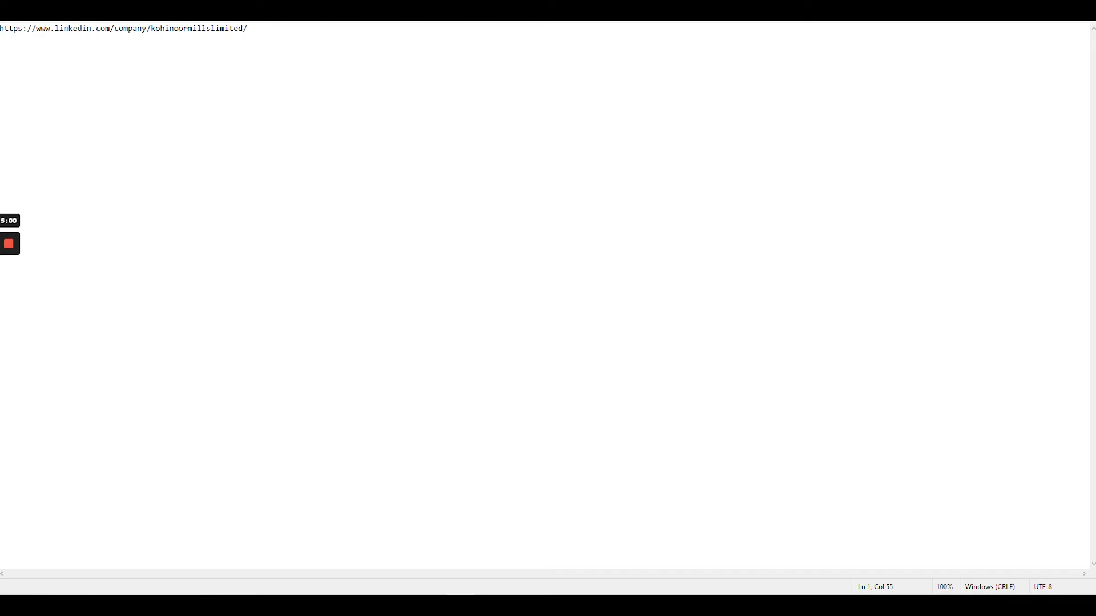
{"action": "key", "text": "Return"}
{"action": "type", "text": "https://www.linkedin.com/company/ffsteelofficial/"}
{"action": "key", "text": "ctrl+a"}
{"action": "key", "text": "ctrl+c"}
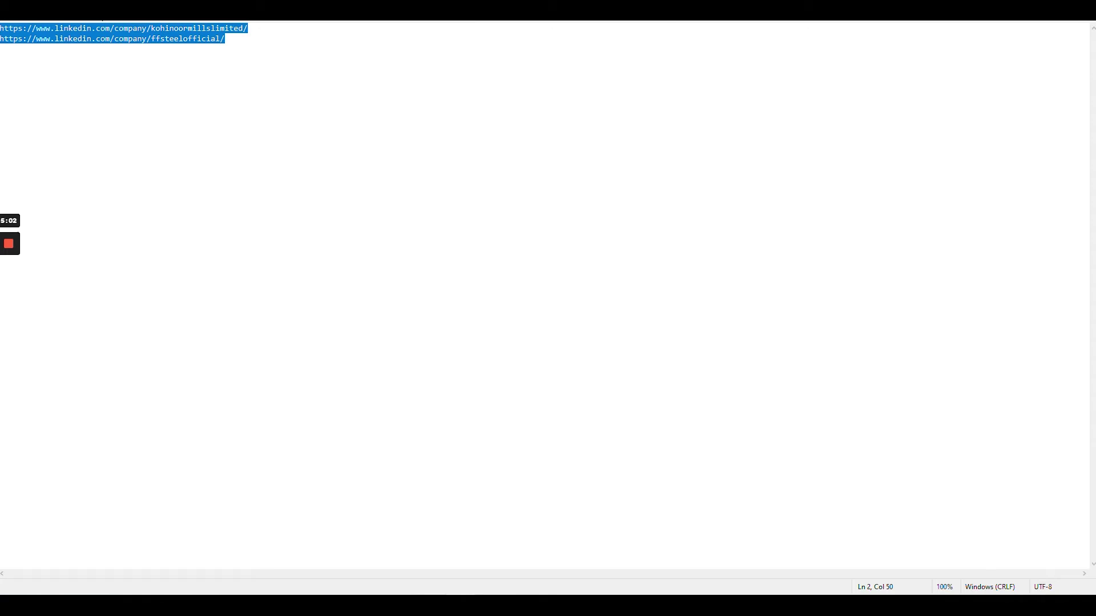
{"action": "key", "text": "alt+Tab"}
Run the LinkedIn Company info Scraper with the kohinoormillslimited URL as input.
{"action": "key", "text": "alt+b"}
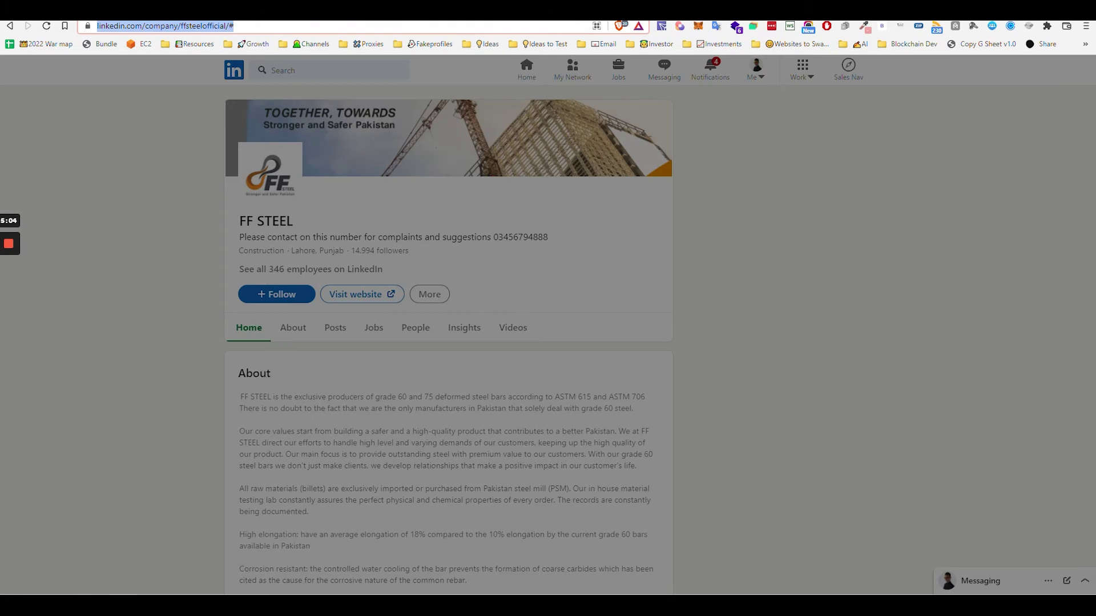
{"action": "left_click", "coordinate": [409, 236]}
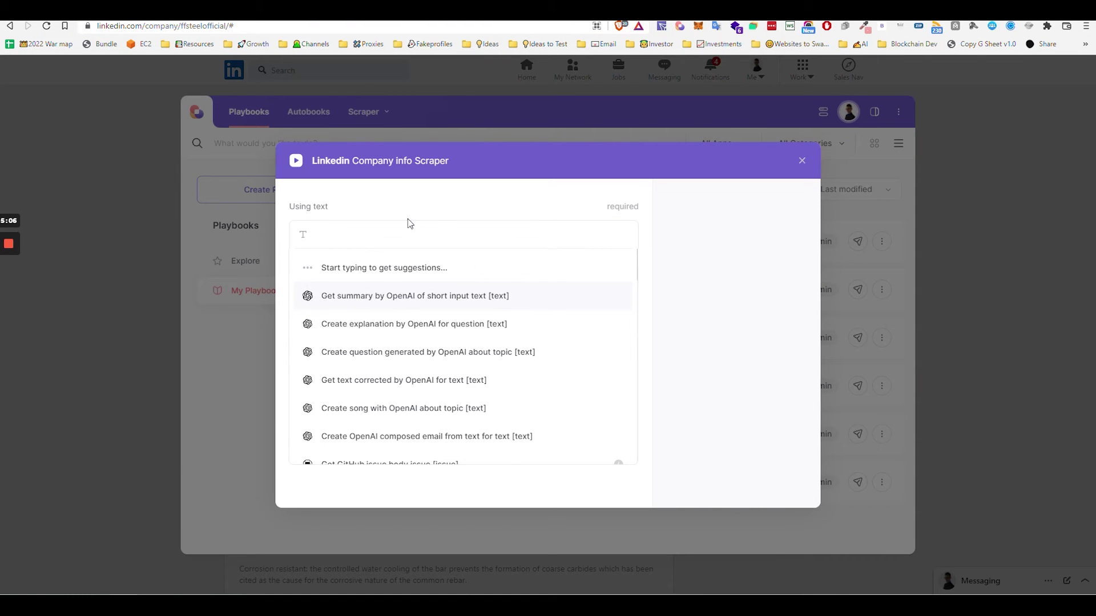
{"action": "key", "text": "ctrl+v"}
{"action": "left_click", "coordinate": [399, 293]}
{"action": "left_click", "coordinate": [490, 276]}
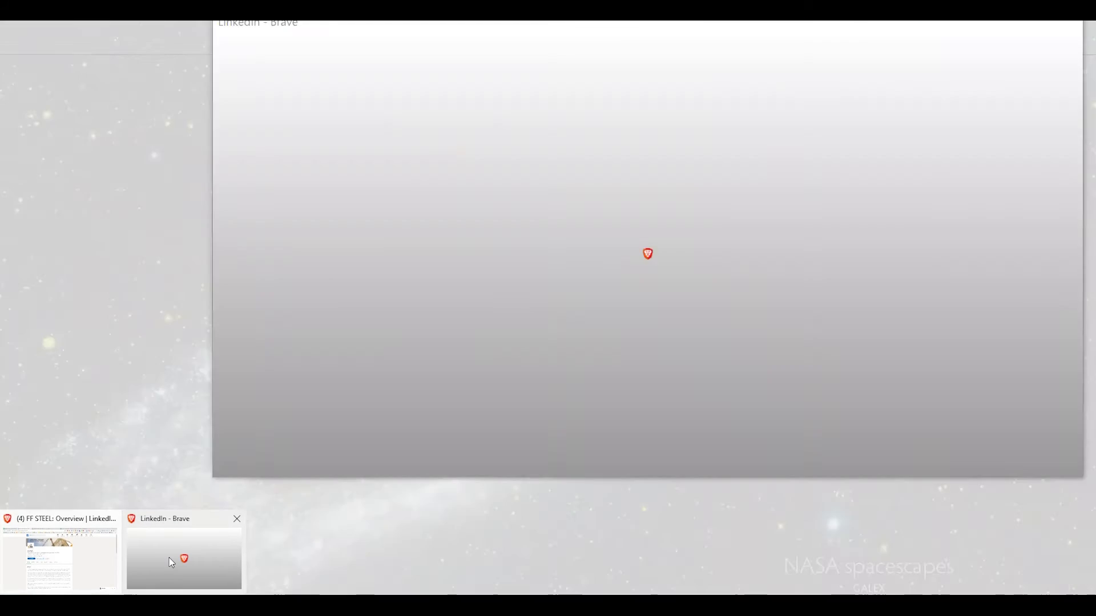
{"action": "left_click", "coordinate": [169, 557]}
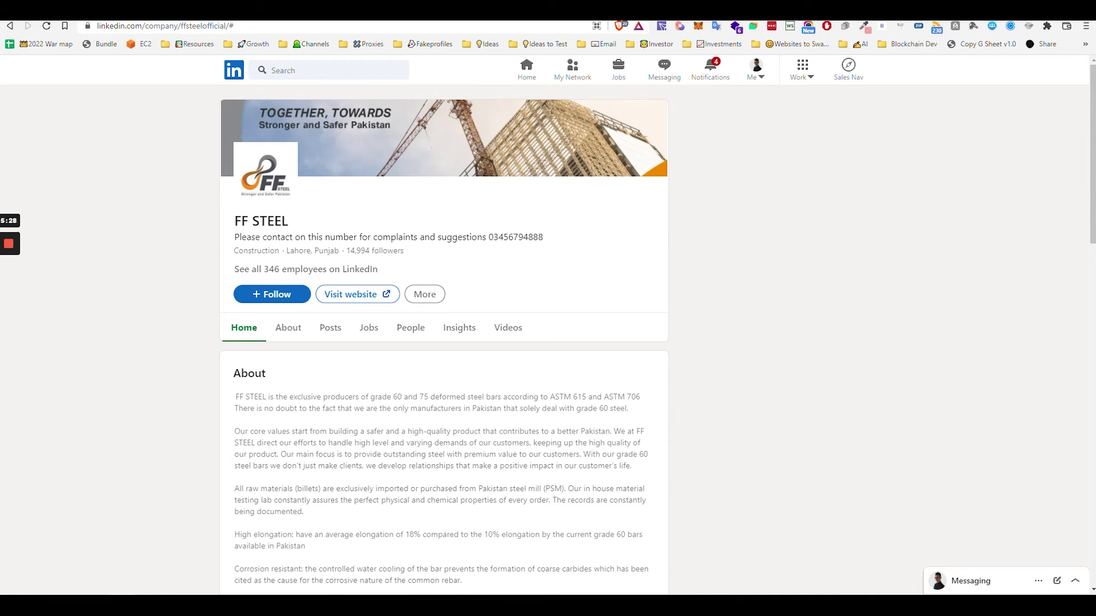
Review the Linkedin company infos sheet, the FF STEEL tab and the Notepad URL list.
{"action": "left_click", "coordinate": [571, 11]}
{"action": "key", "text": "ctrl+shift+Tab"}
{"action": "key", "text": "ctrl+shift+Tab"}
{"action": "key", "text": "ctrl+shift+Tab"}
{"action": "key", "text": "alt+Tab"}
{"action": "key", "text": "alt+Tab"}
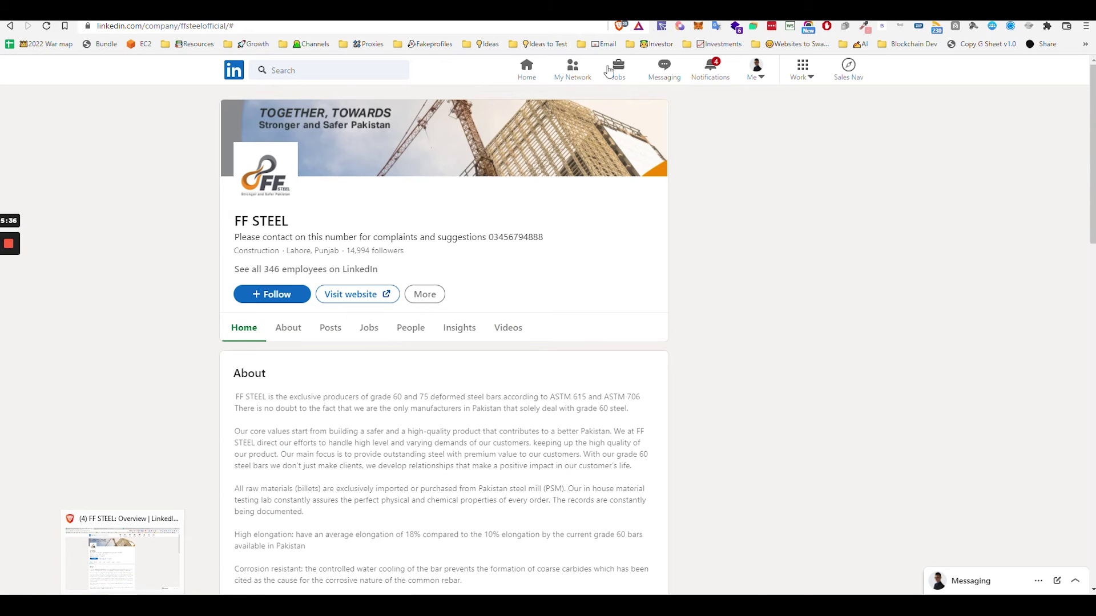
{"action": "key", "text": "ctrl+Tab"}
{"action": "key", "text": "ctrl+Tab"}
Open the Linkedin company infos sheet from the scraper run's first result in Bardeen Activities.
{"action": "left_click", "coordinate": [269, 15]}
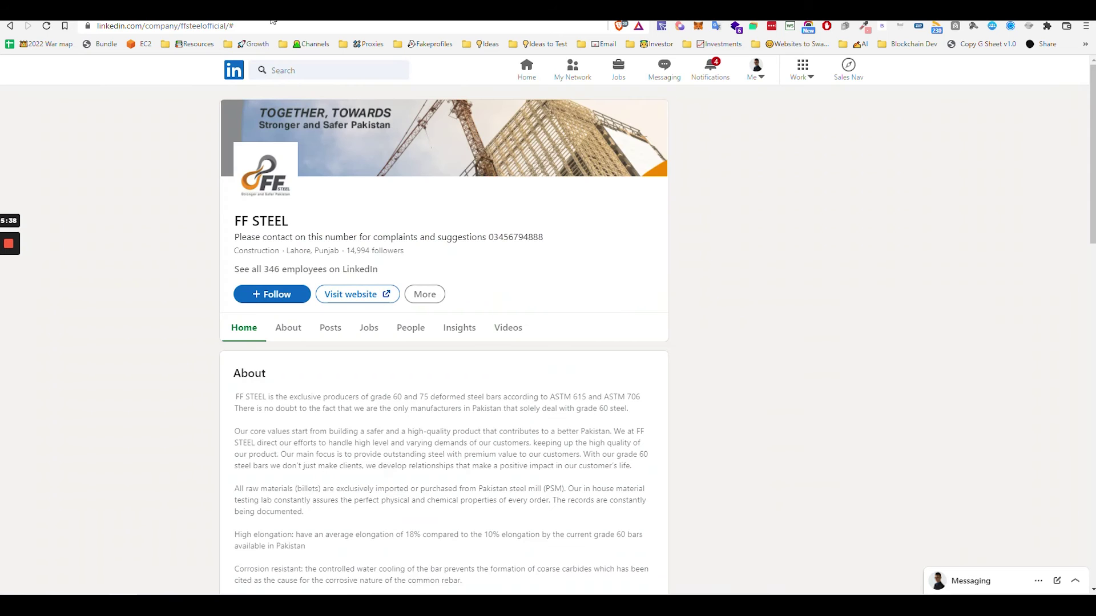
{"action": "key", "text": "alt+b"}
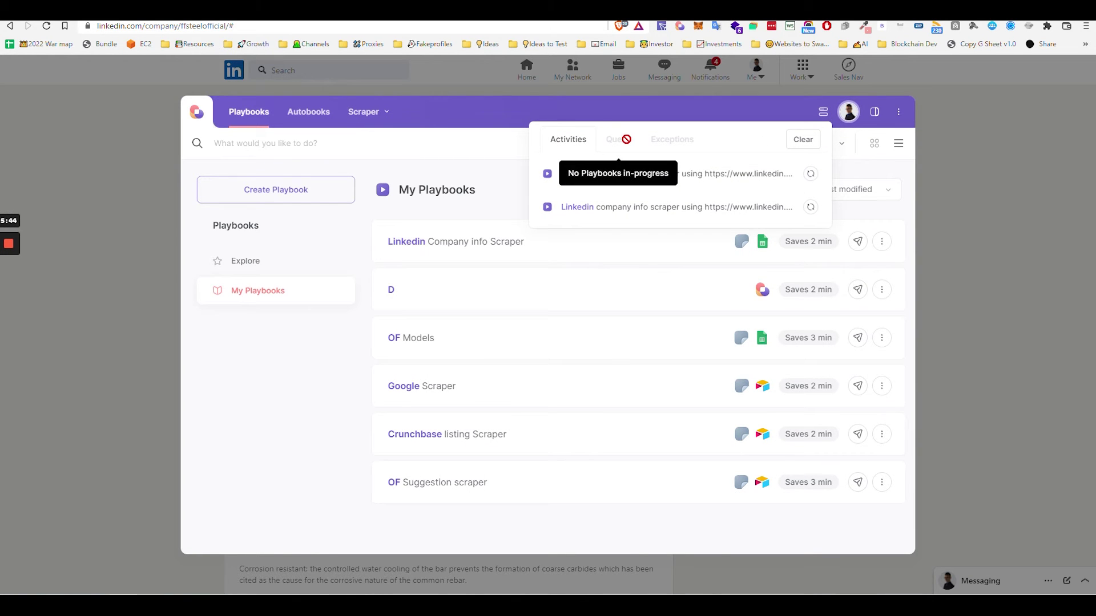
{"action": "left_click", "coordinate": [594, 174]}
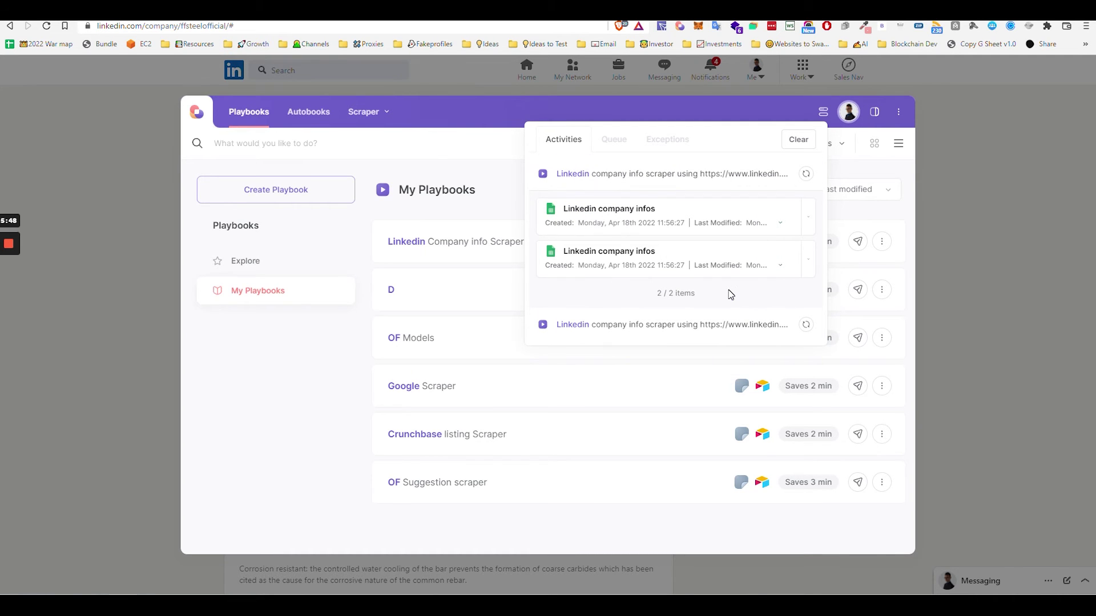
{"action": "left_click", "coordinate": [782, 225]}
{"action": "left_click", "coordinate": [603, 254]}
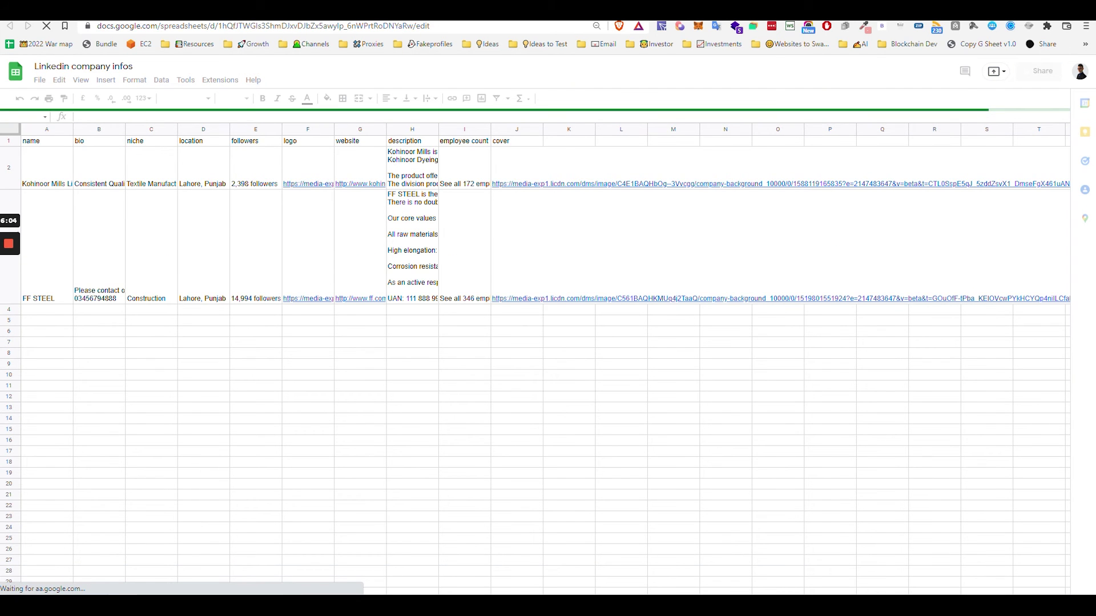
Duplicate the Linkedin Company info Scraper playbook, naming the copy with ' Same shee' appended.
{"action": "key", "text": "ctrl+shift+Tab"}
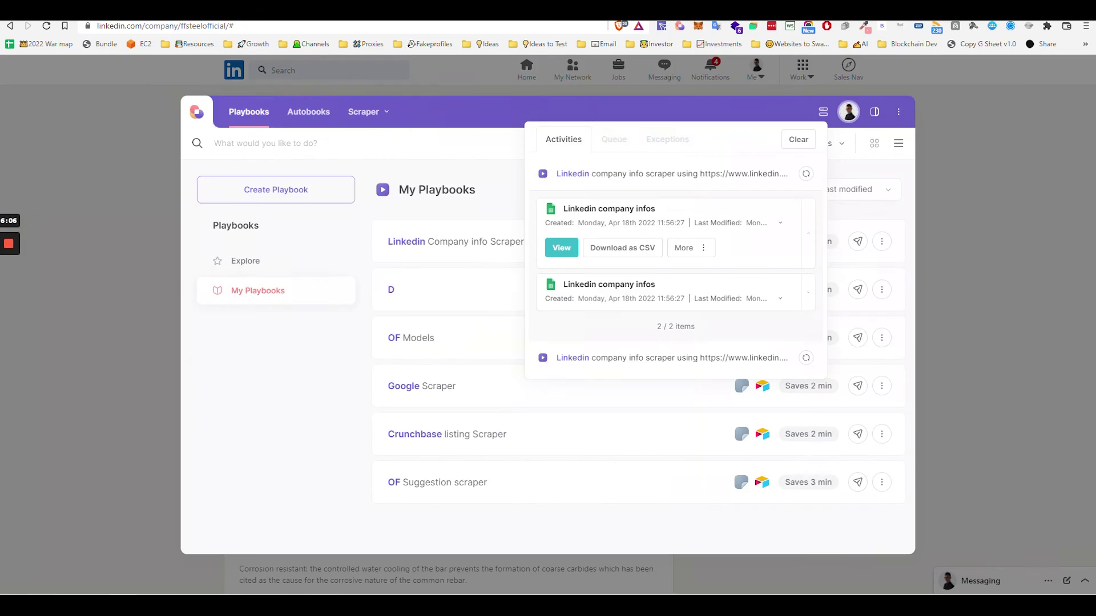
{"action": "left_click", "coordinate": [200, 115]}
{"action": "key", "text": "alt+b"}
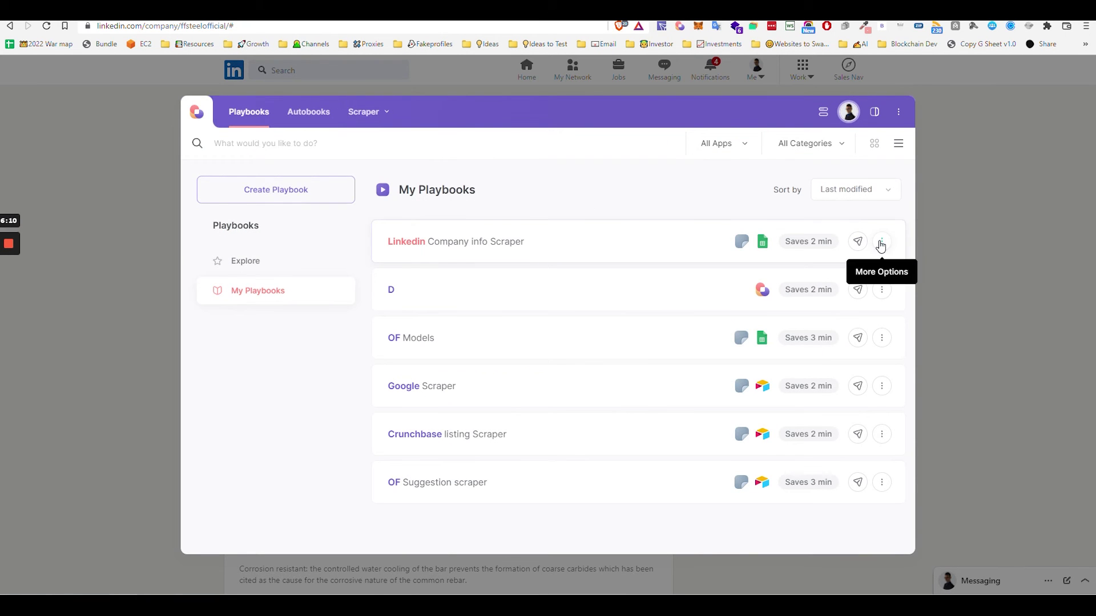
{"action": "left_click", "coordinate": [881, 241]}
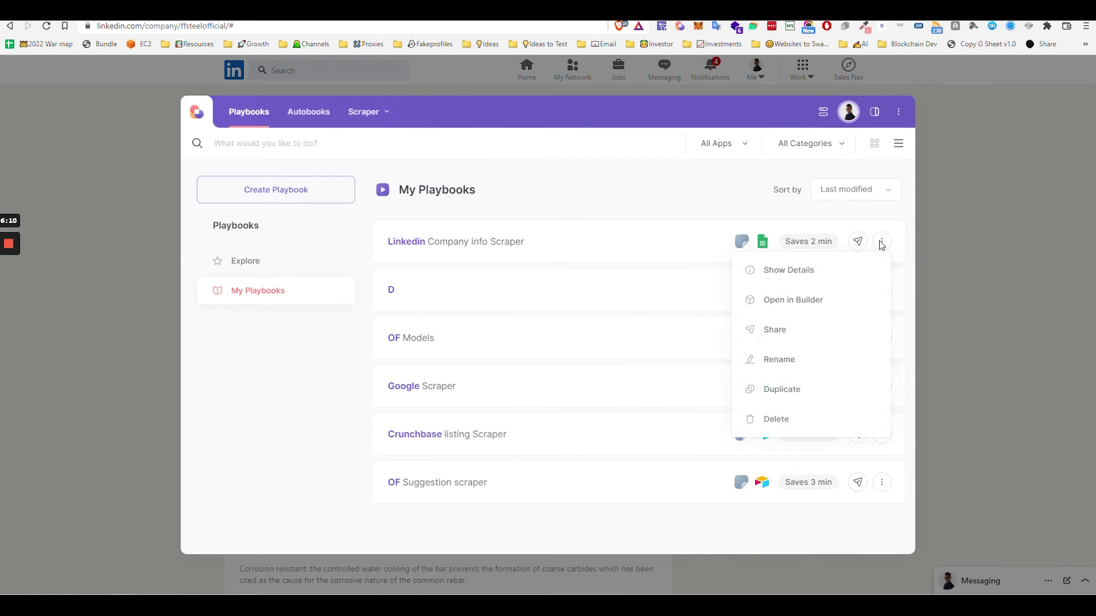
{"action": "left_click", "coordinate": [788, 389]}
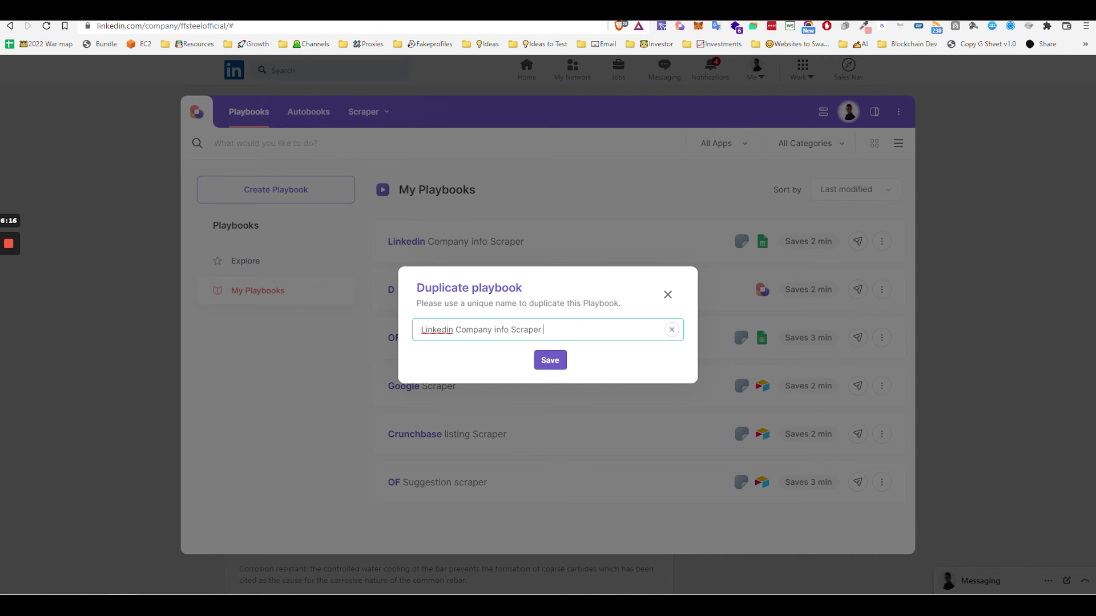
{"action": "type", "text": "Same shee"}
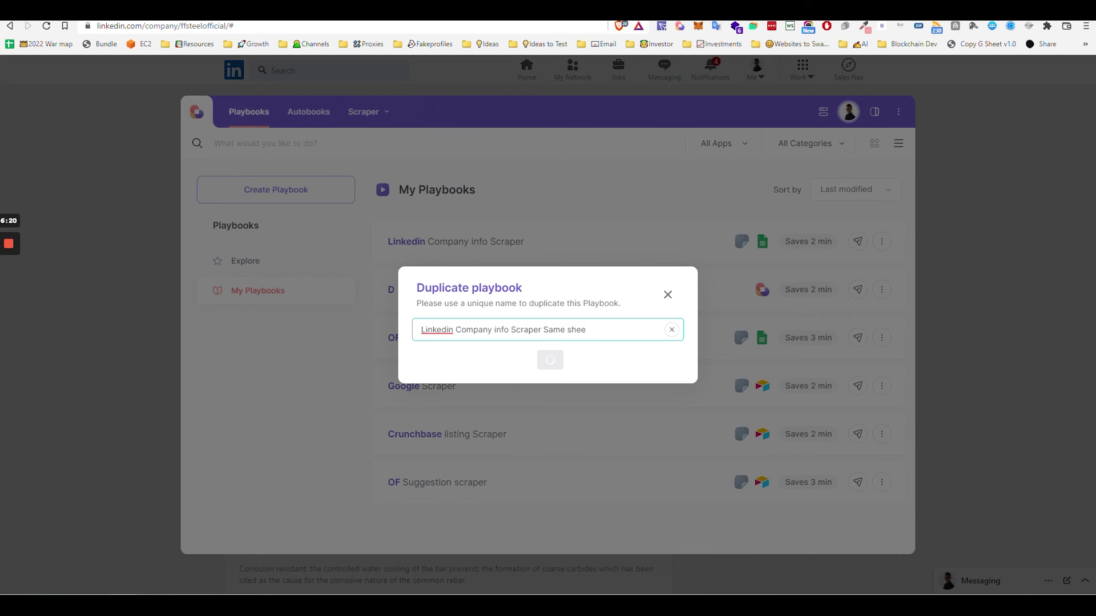
{"action": "left_click", "coordinate": [549, 360]}
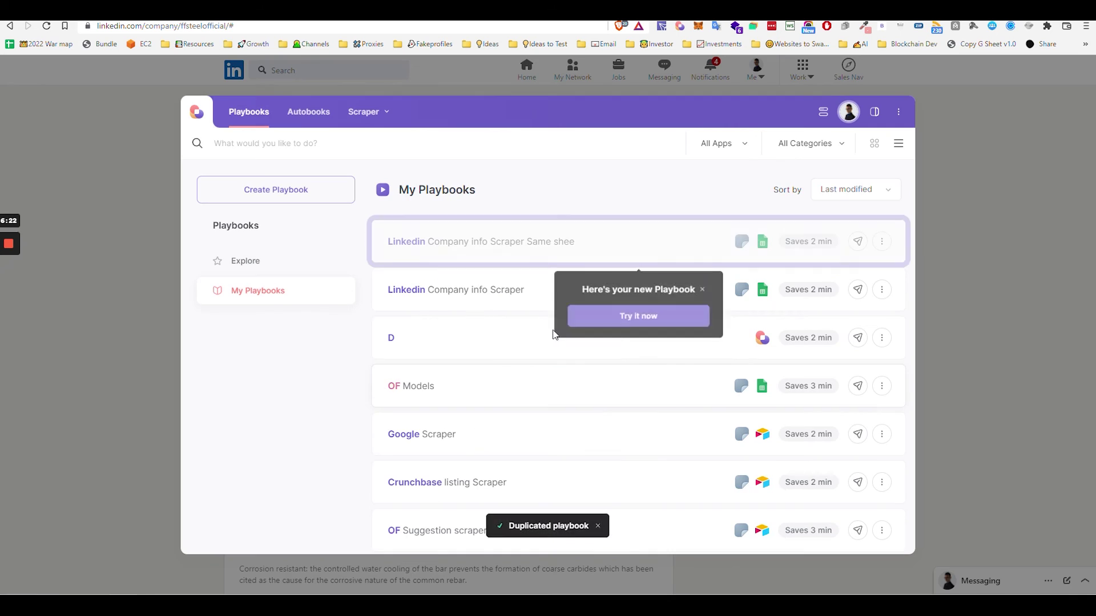
{"action": "left_click", "coordinate": [882, 242]}
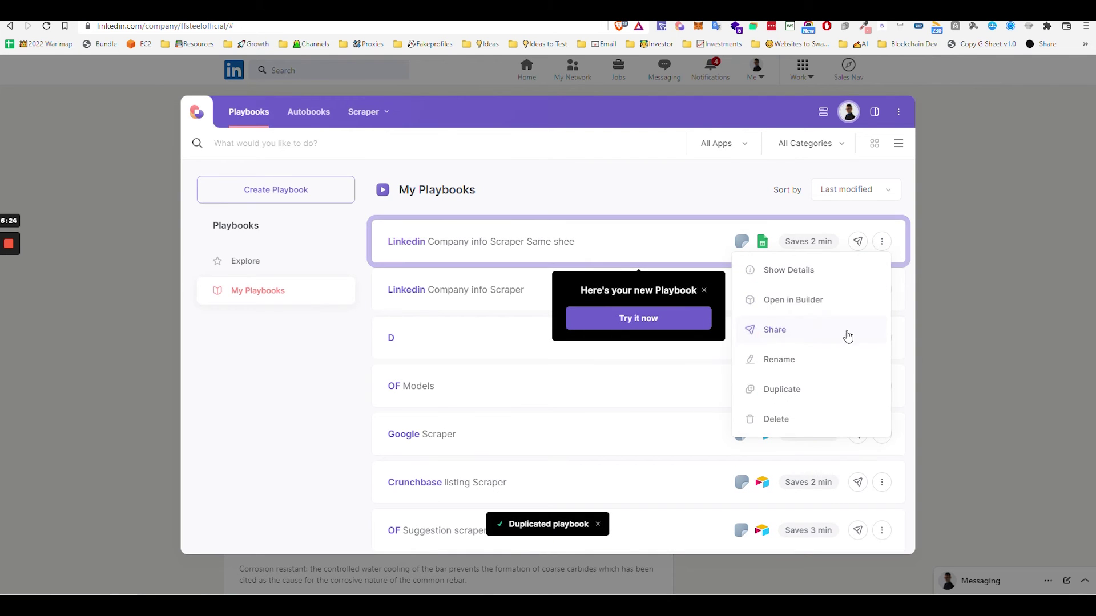
Open the duplicate in the Builder and clear the Google Sheets step's target sheet.
{"action": "left_click", "coordinate": [809, 298]}
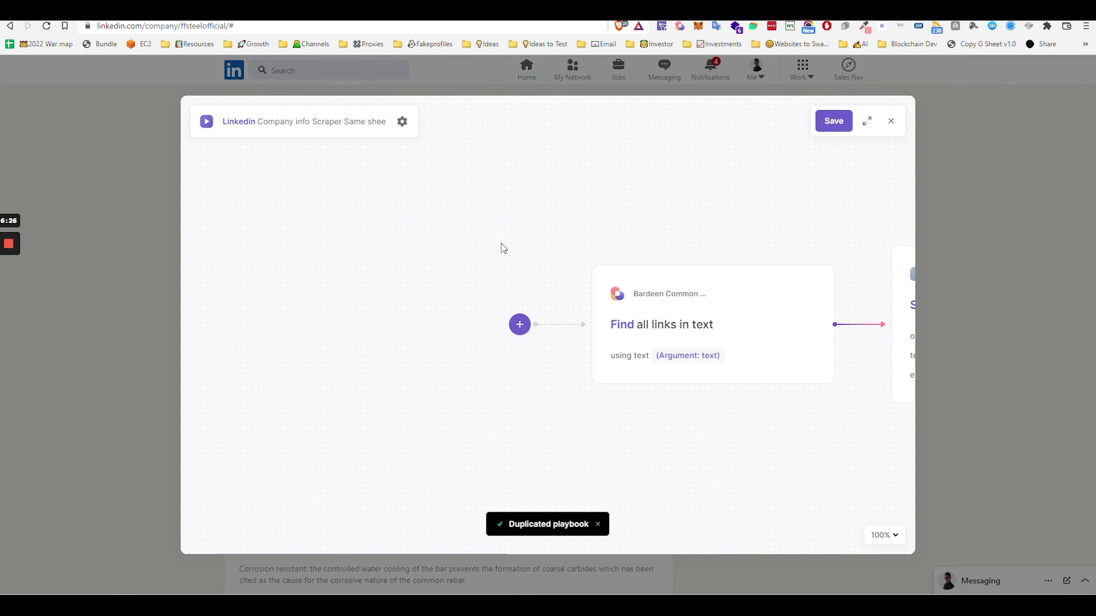
{"action": "mouse_move", "coordinate": [709, 325]}
{"action": "scroll", "coordinate": [721, 252], "scroll_direction": "right", "scroll_amount": 10}
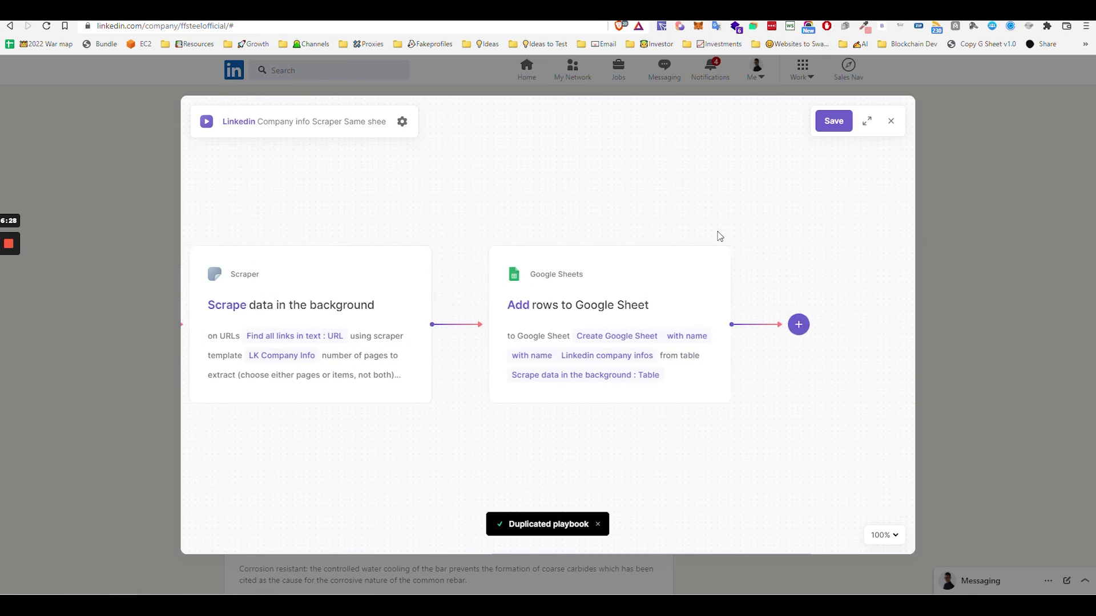
{"action": "left_click", "coordinate": [618, 301]}
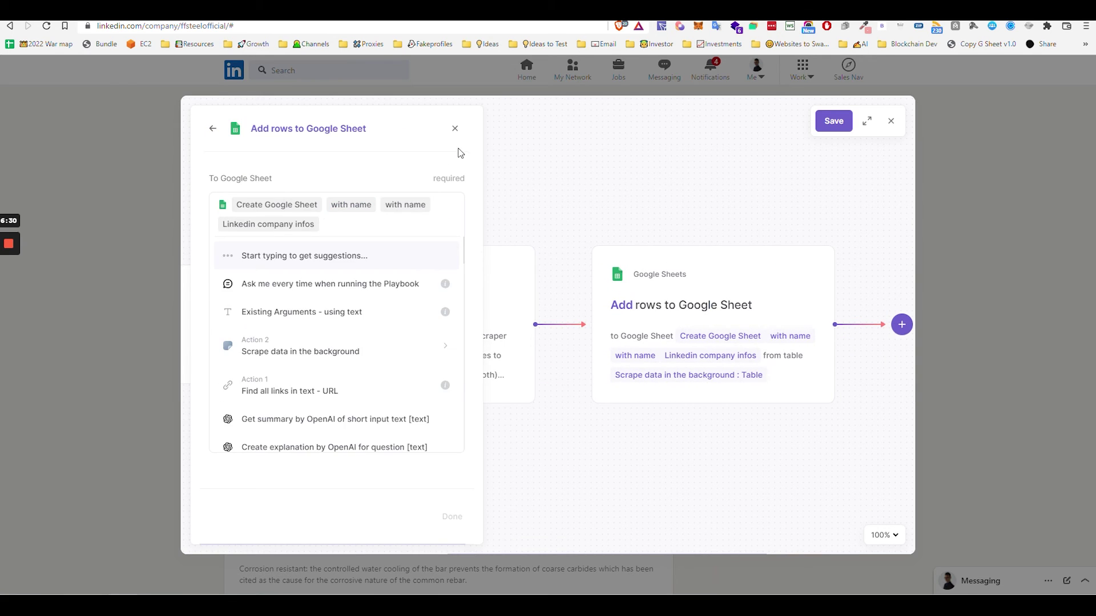
{"action": "left_click", "coordinate": [455, 129]}
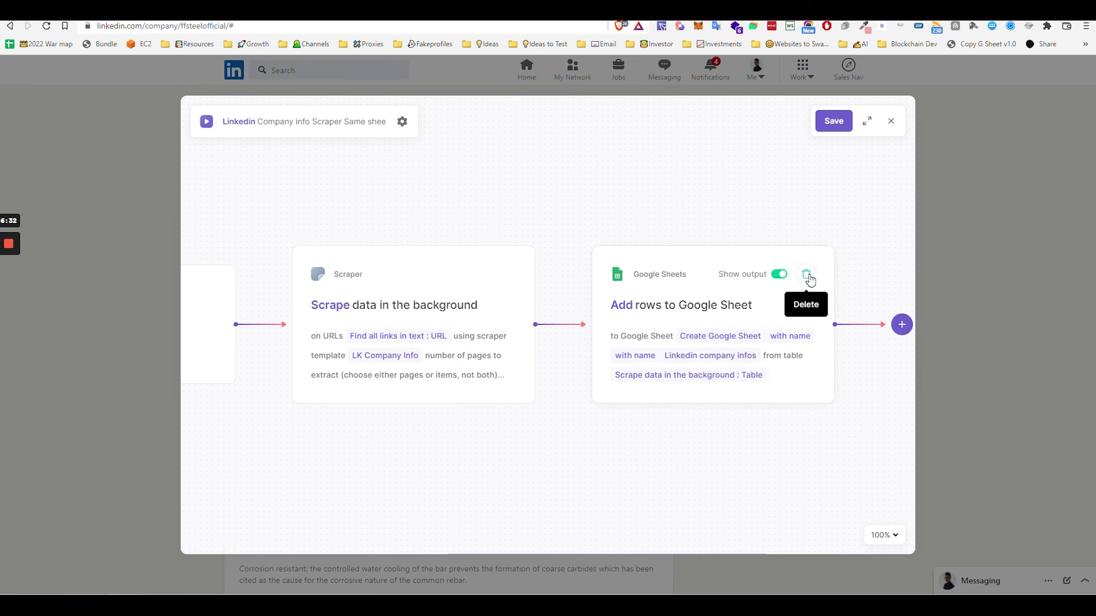
{"action": "left_click", "coordinate": [706, 307]}
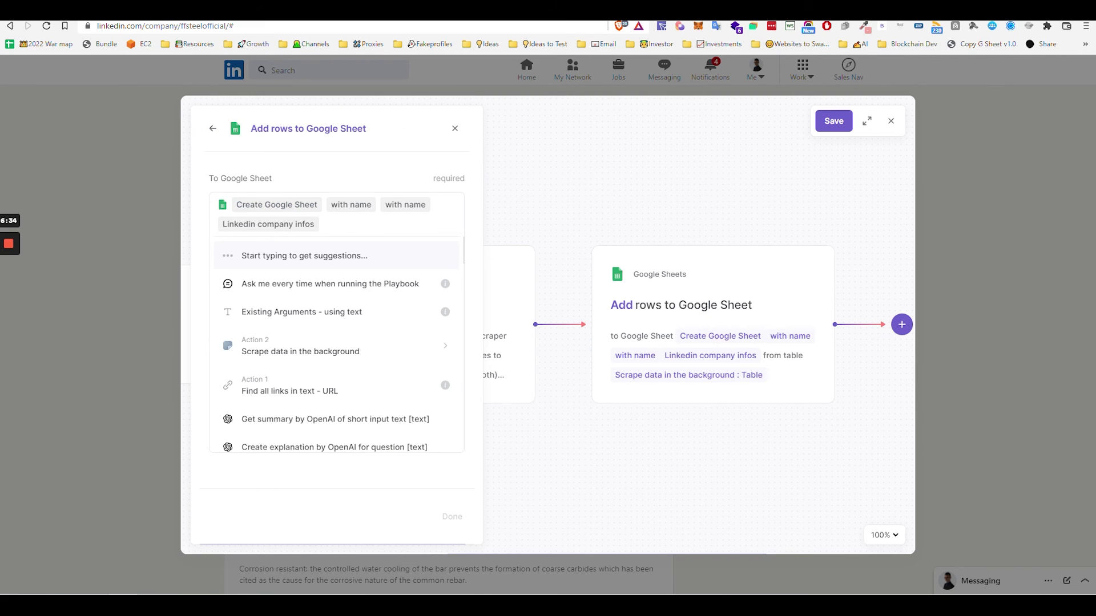
{"action": "key", "text": "BackSpace"}
{"action": "key", "text": "BackSpace"}
{"action": "key", "text": "BackSpace"}
{"action": "key", "text": "BackSpace"}
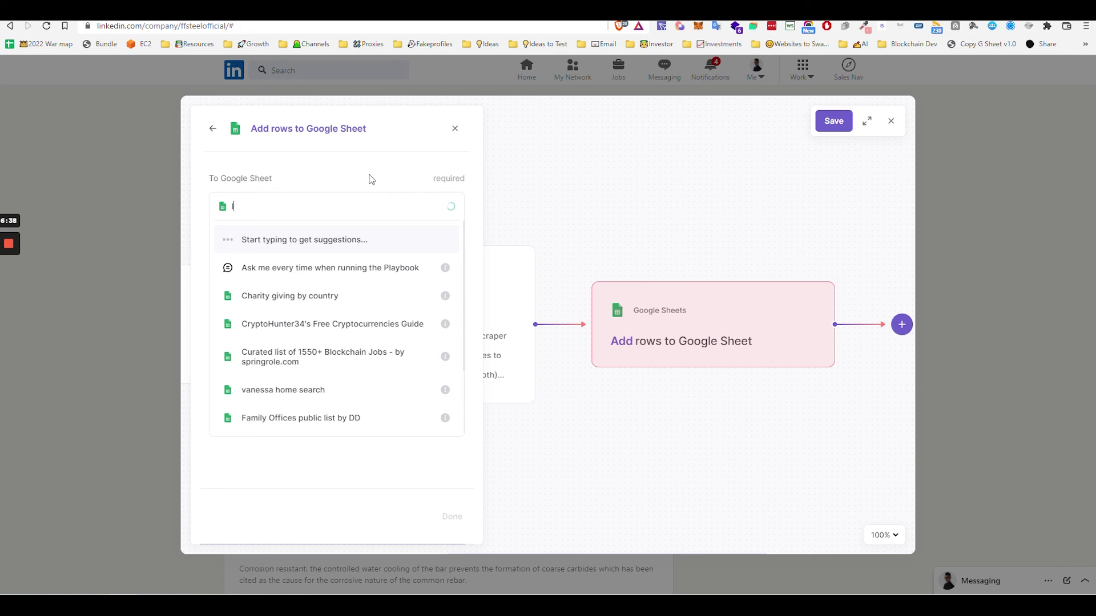
{"action": "type", "text": "linkedin"}
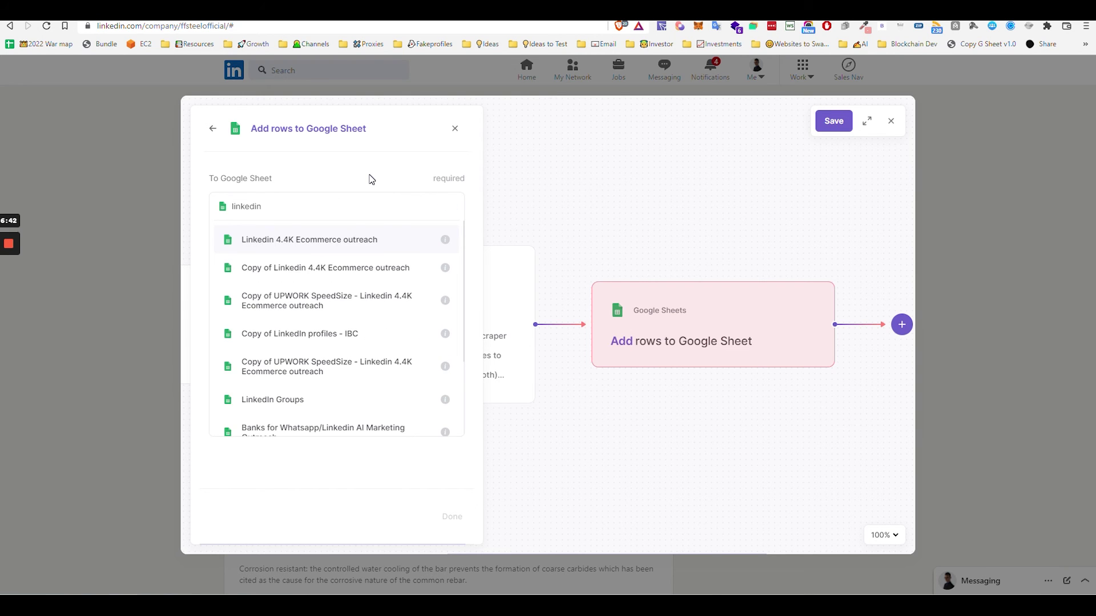
{"action": "type", "text": "fo"}
{"action": "key", "text": "ctrl+h"}
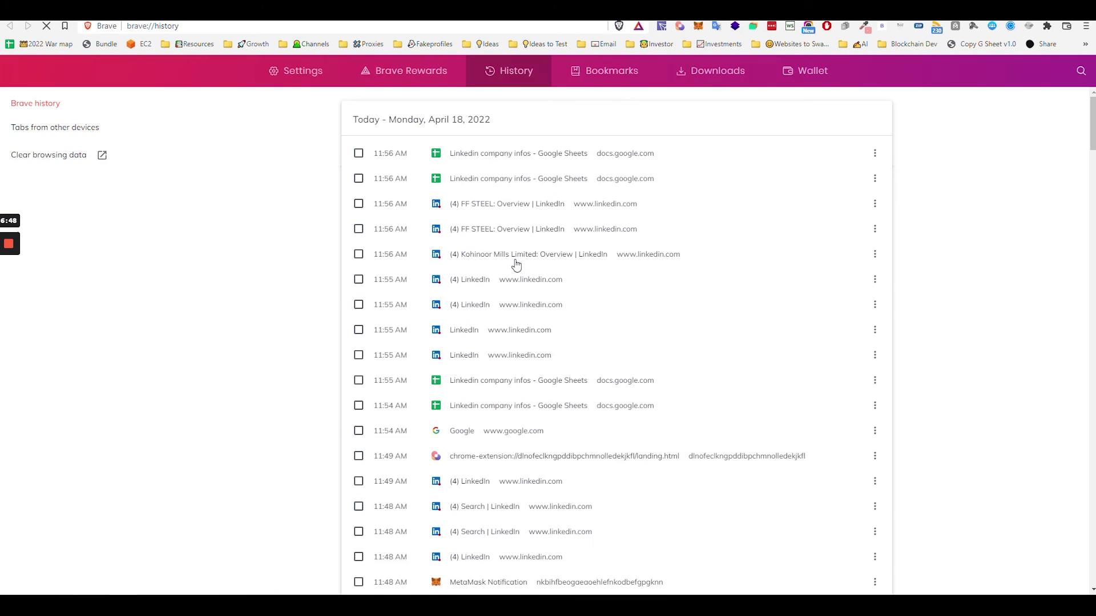
{"action": "key", "text": "ctrl+w"}
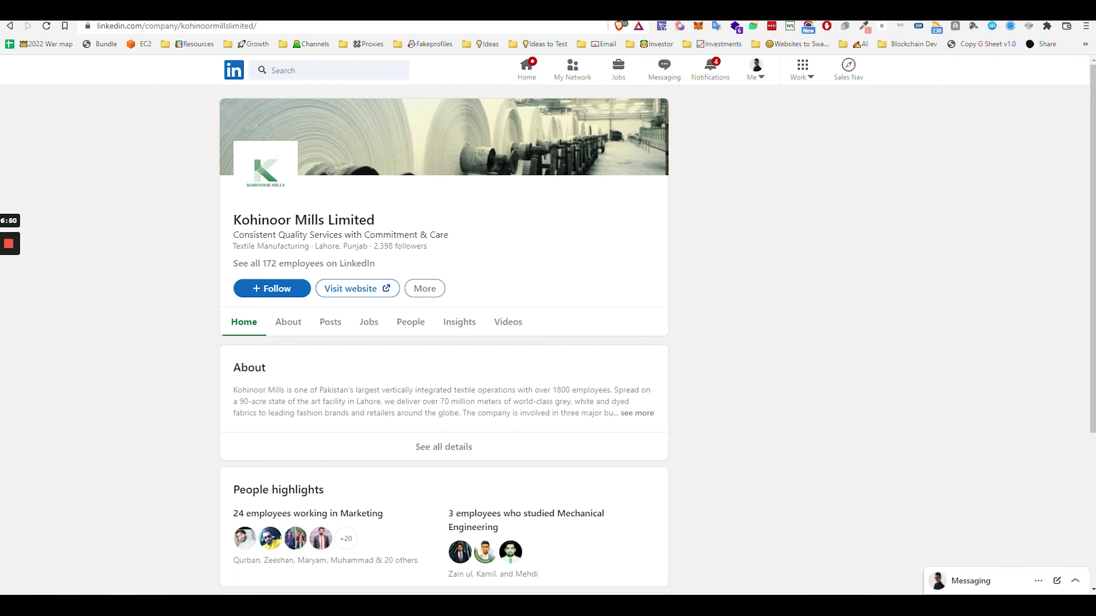
{"action": "key", "text": "alt+b"}
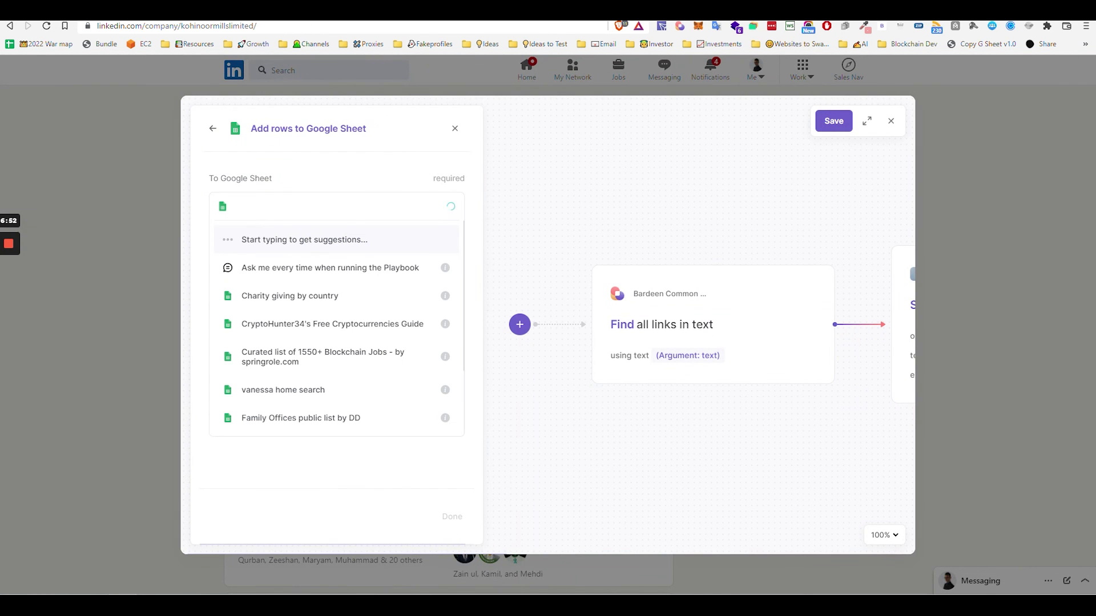
Set Add rows to the 'Linkedin company infos' sheet from Scrape data : Table and save.
{"action": "type", "text": "linkedi"}
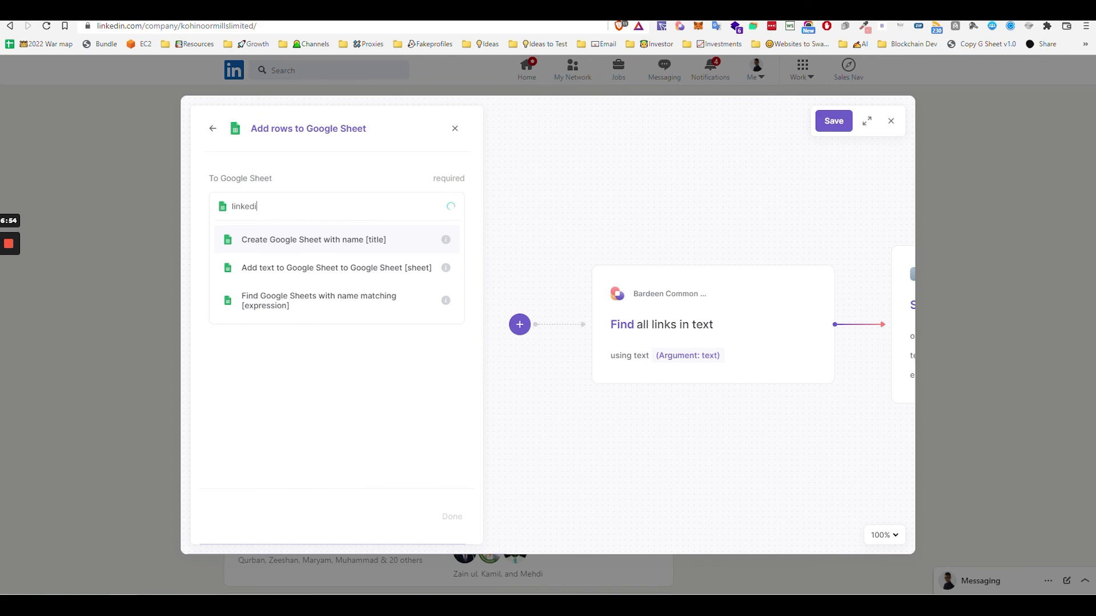
{"action": "type", "text": "n company infos"}
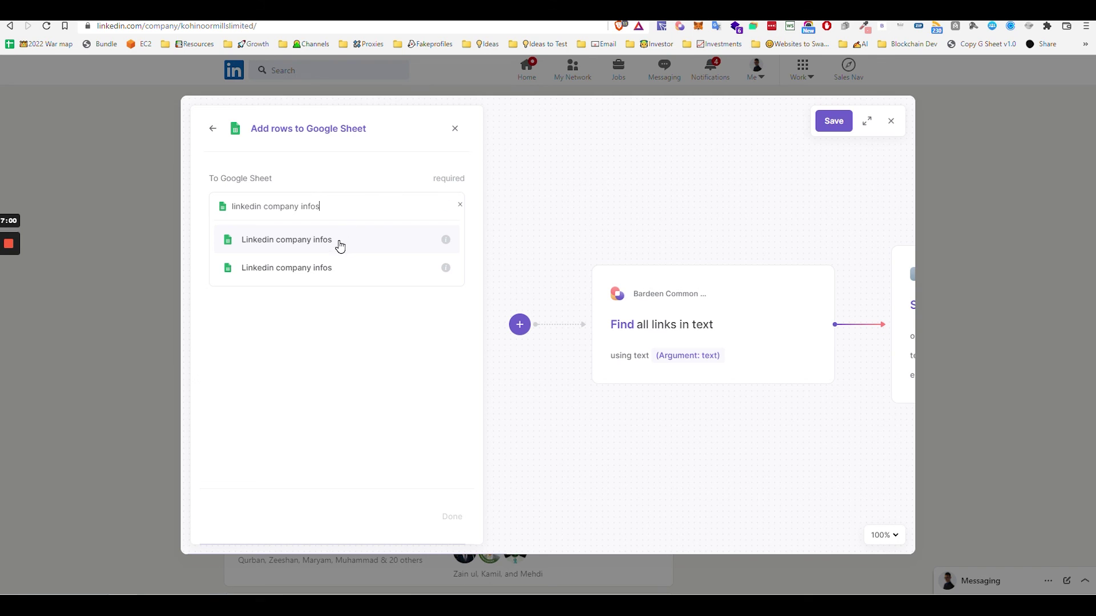
{"action": "left_click", "coordinate": [338, 241]}
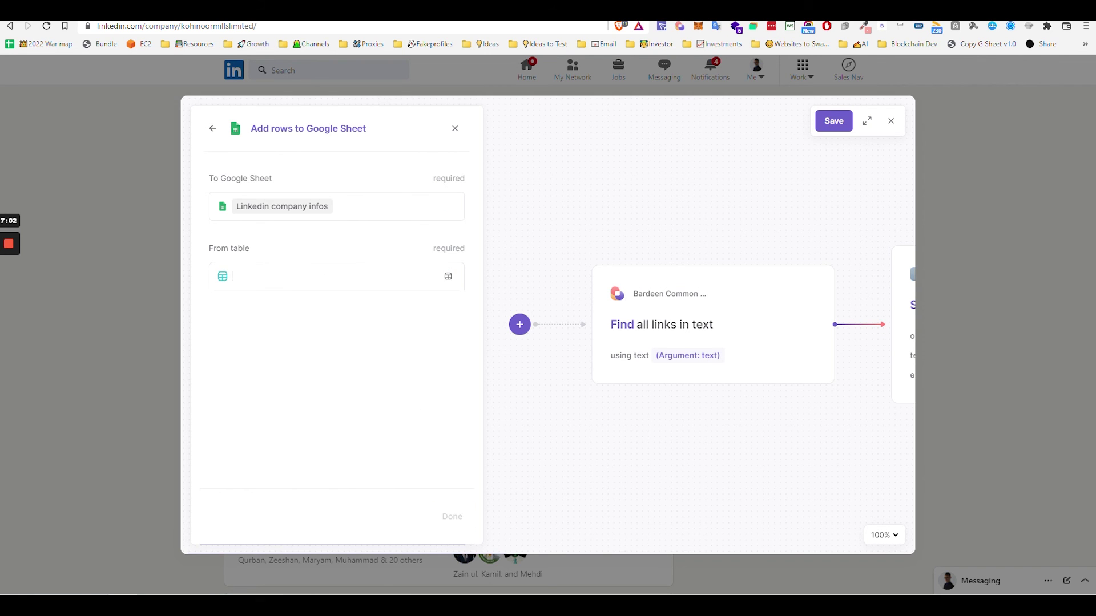
{"action": "left_click", "coordinate": [314, 276]}
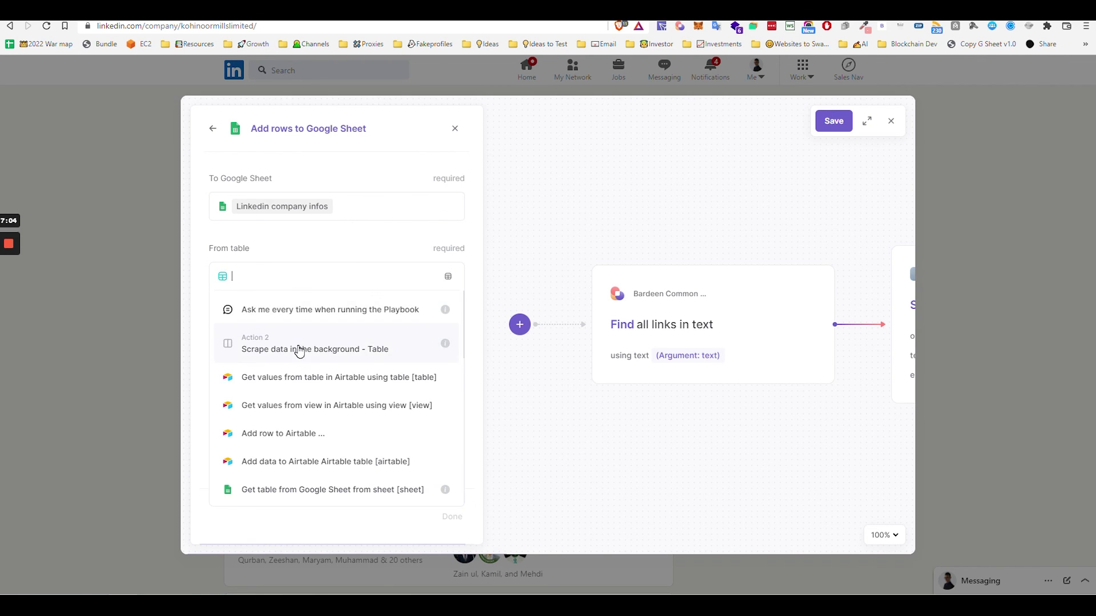
{"action": "left_click", "coordinate": [294, 346]}
{"action": "left_click", "coordinate": [450, 515]}
{"action": "left_click", "coordinate": [833, 121]}
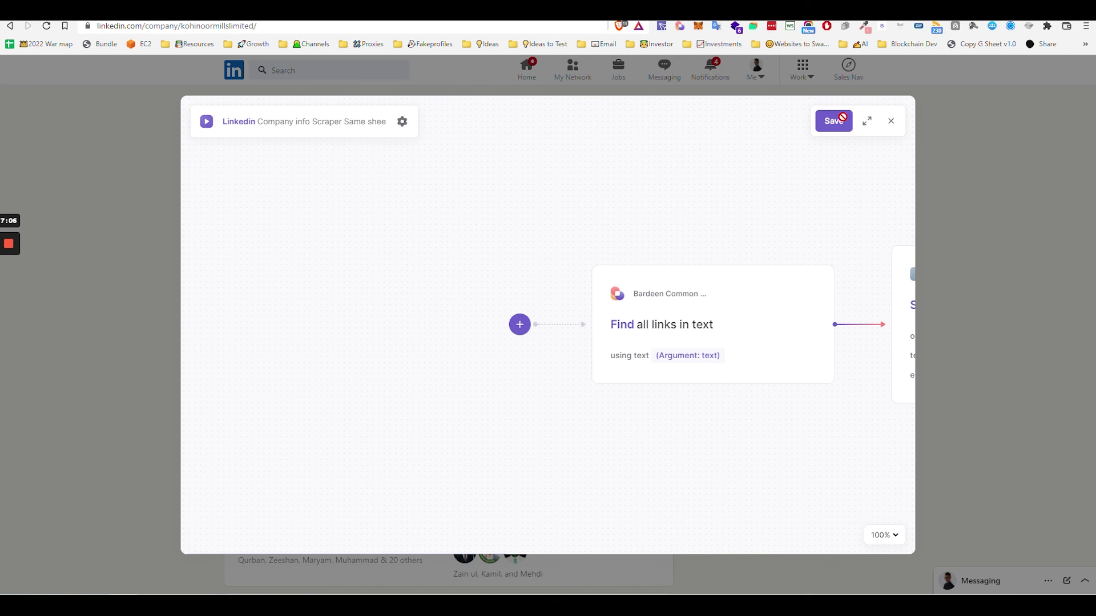
Close the Builder and dismiss the 'Here's your new Playbook' popup.
{"action": "left_click", "coordinate": [891, 122]}
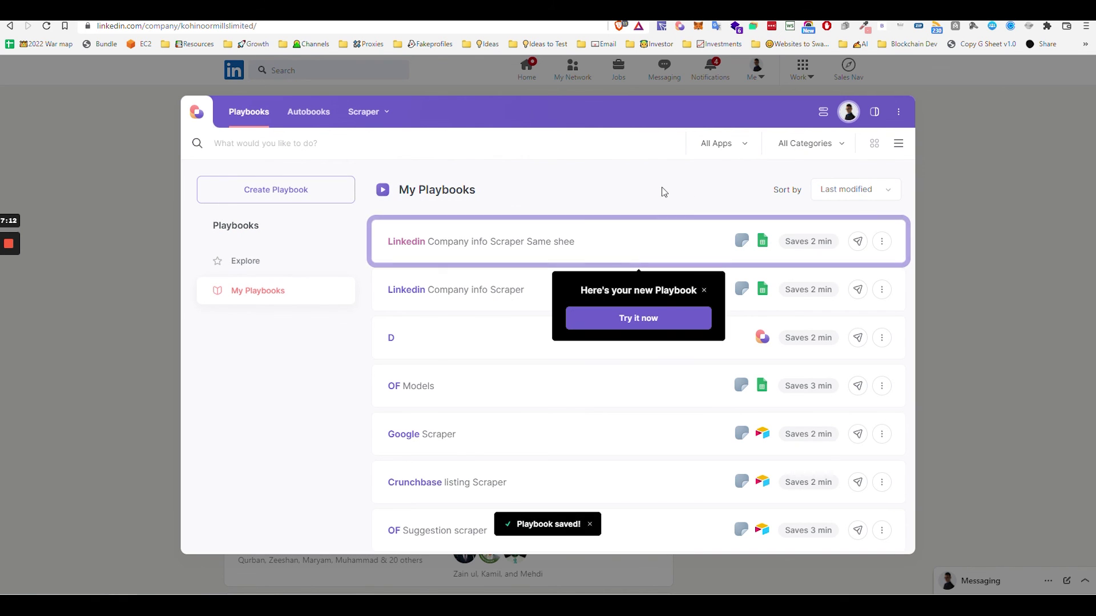
{"action": "left_click", "coordinate": [704, 291]}
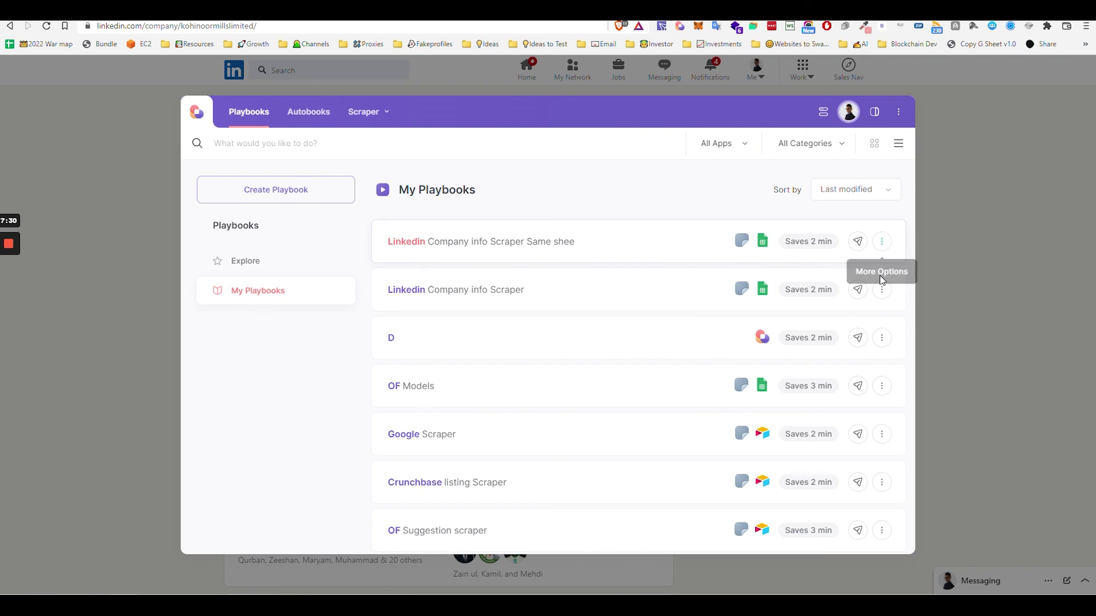
{"action": "left_click", "coordinate": [881, 289]}
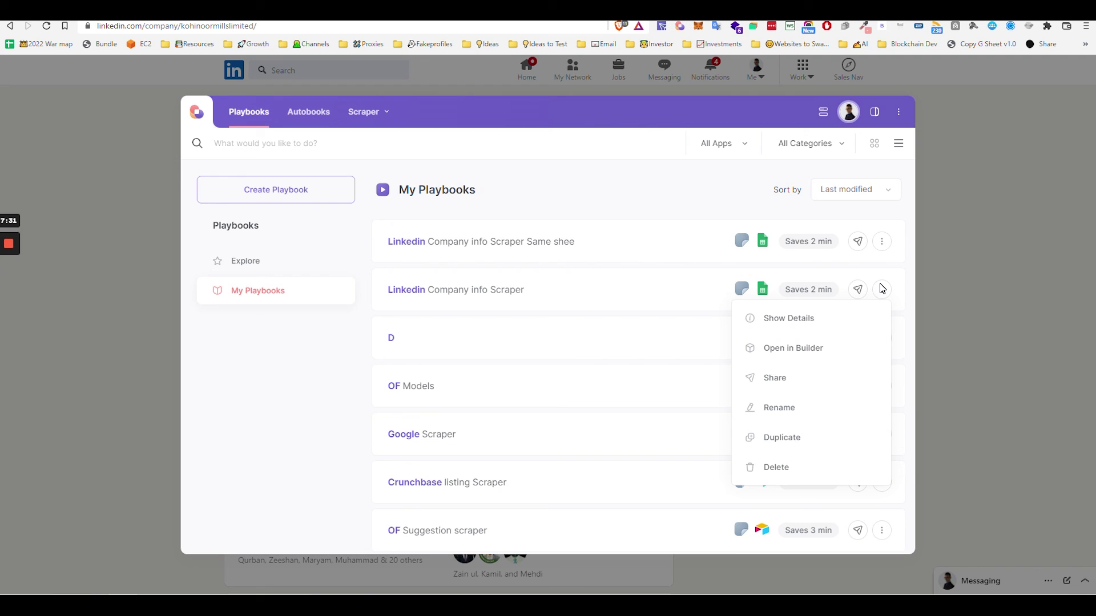
Share the original Linkedin Company info Scraper and copy its playbook link.
{"action": "left_click", "coordinate": [808, 384]}
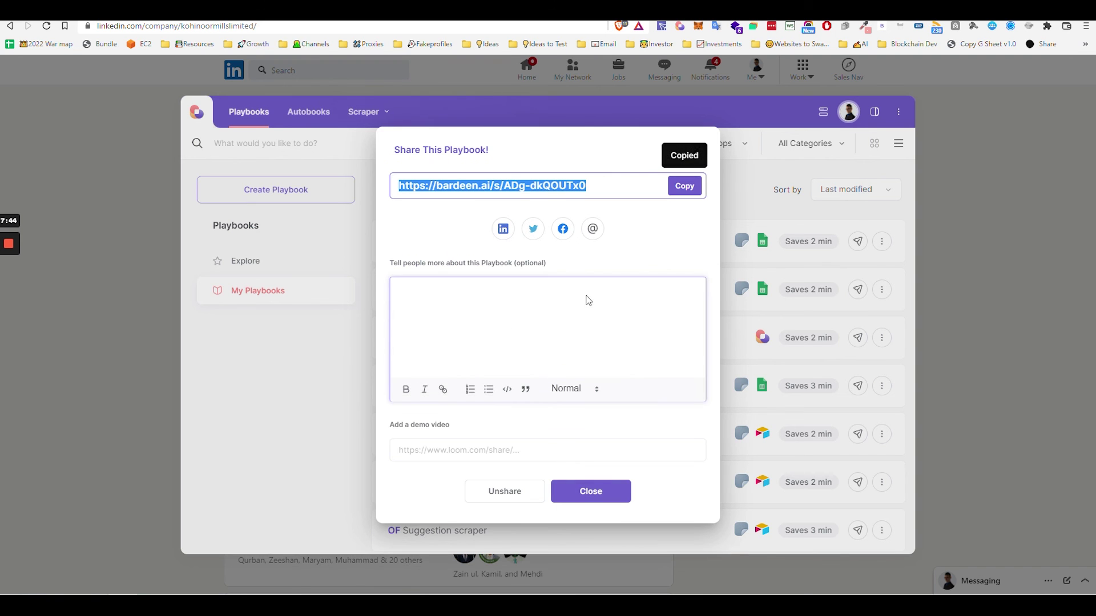
{"action": "left_click", "coordinate": [482, 311]}
{"action": "left_click", "coordinate": [456, 450]}
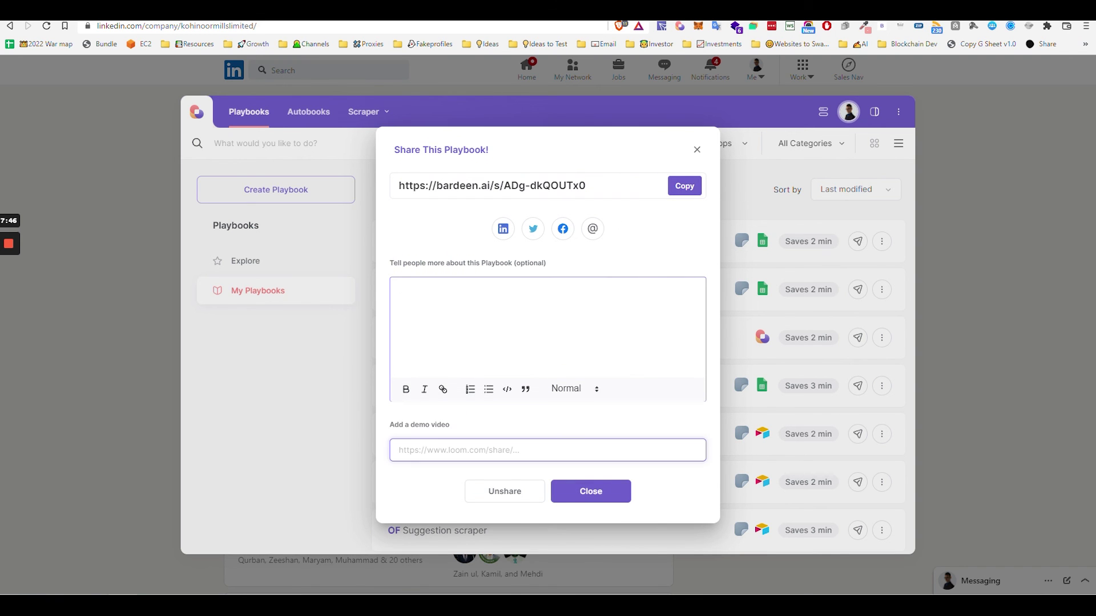
{"action": "left_click", "coordinate": [456, 450]}
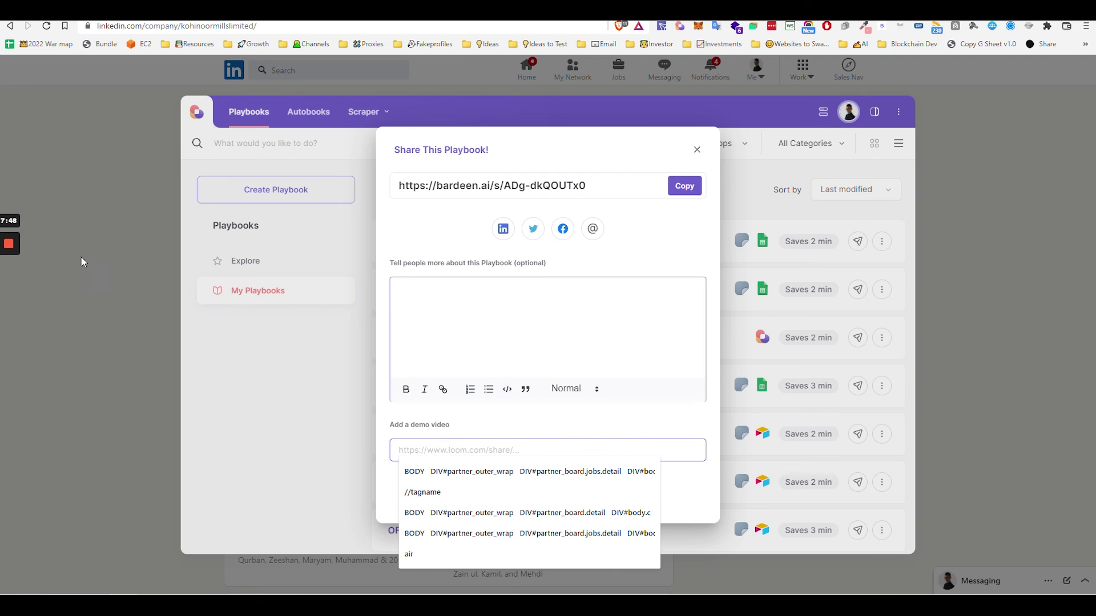
{"action": "left_click", "coordinate": [682, 186]}
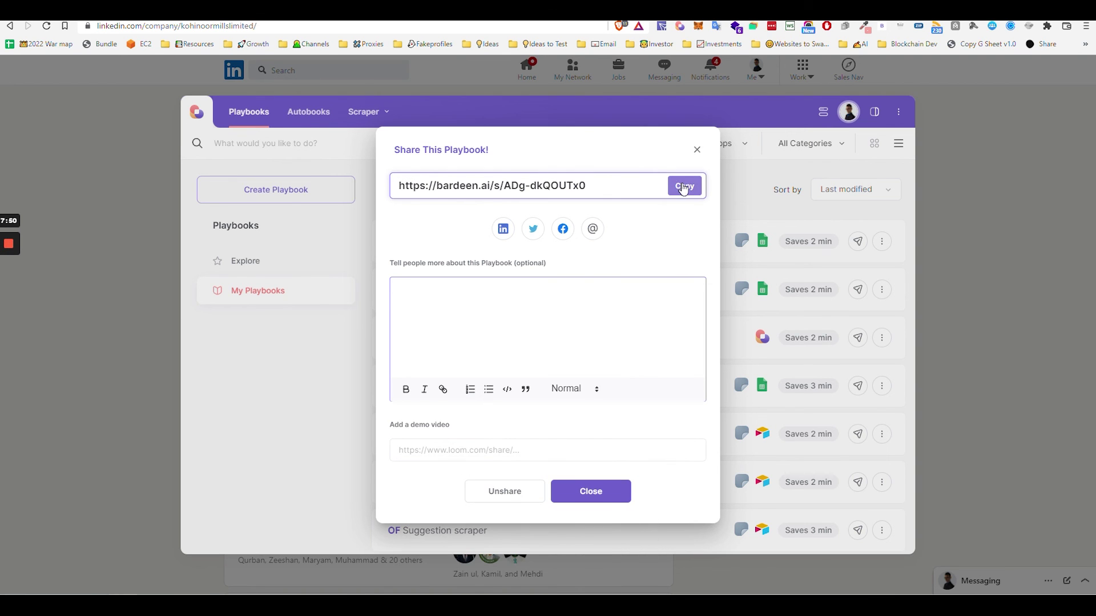